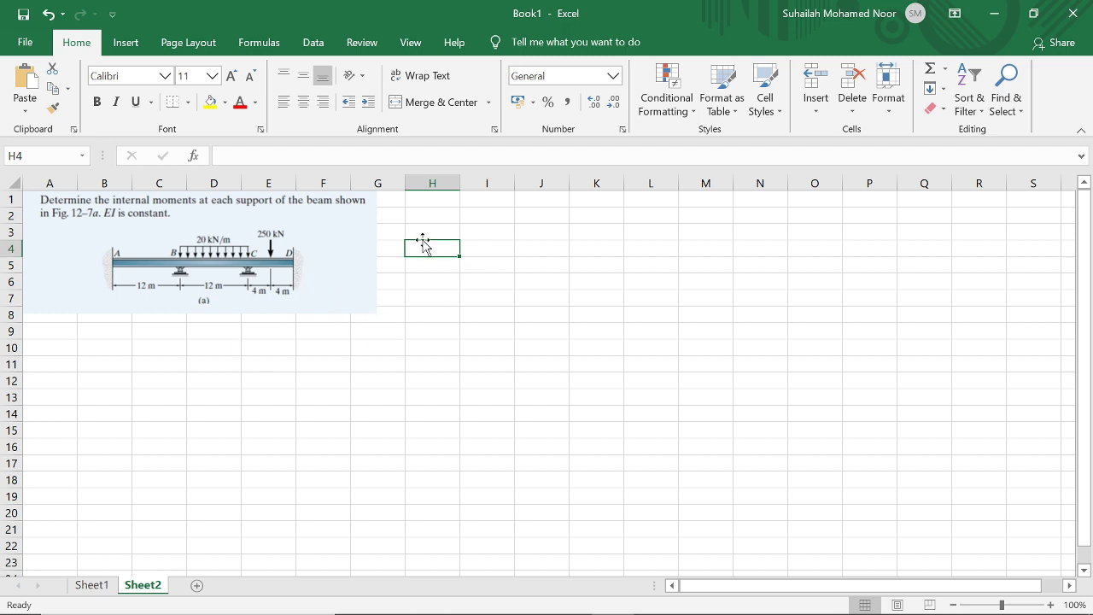
# Enter the row labels JOINT in H2 and MEMBER in H3, beside the beam problem image
pyautogui.click(438, 218)
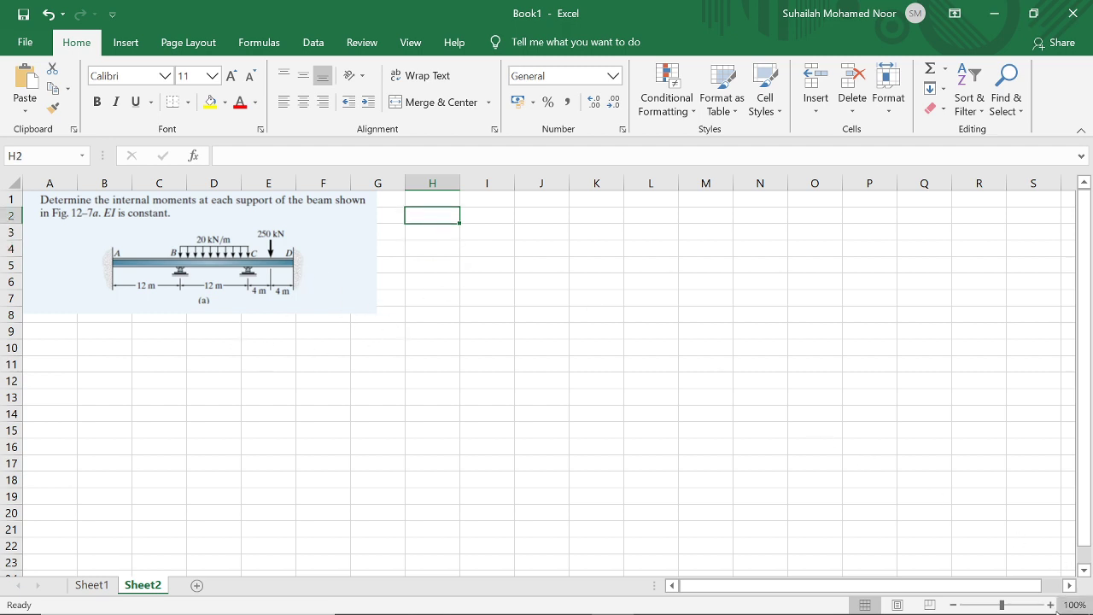
pyautogui.click(1052, 606)
pyautogui.click(1052, 606)
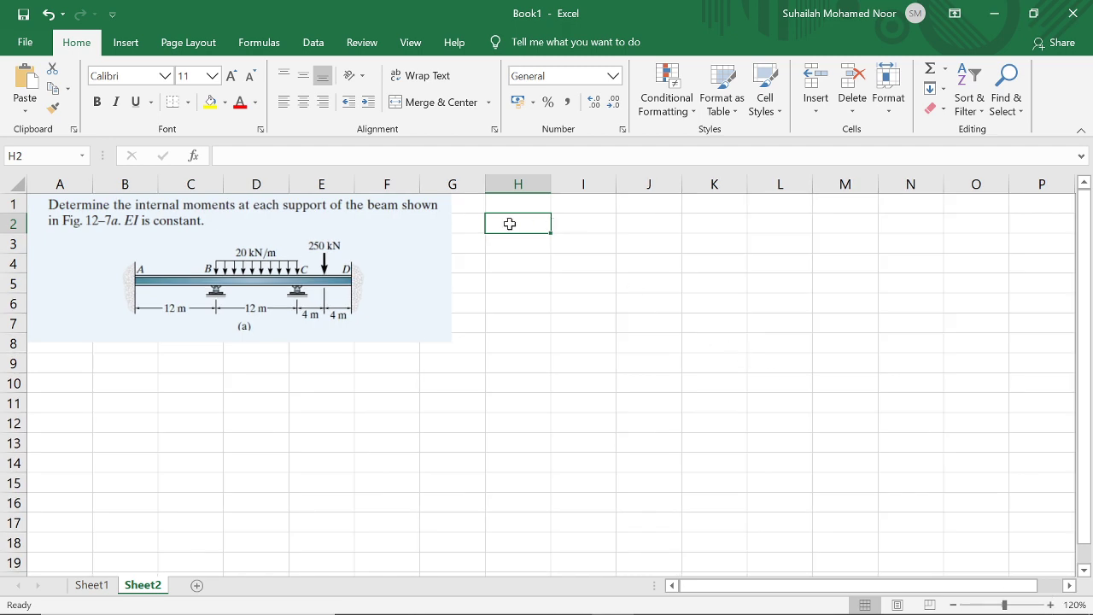
pyautogui.write('JOI')
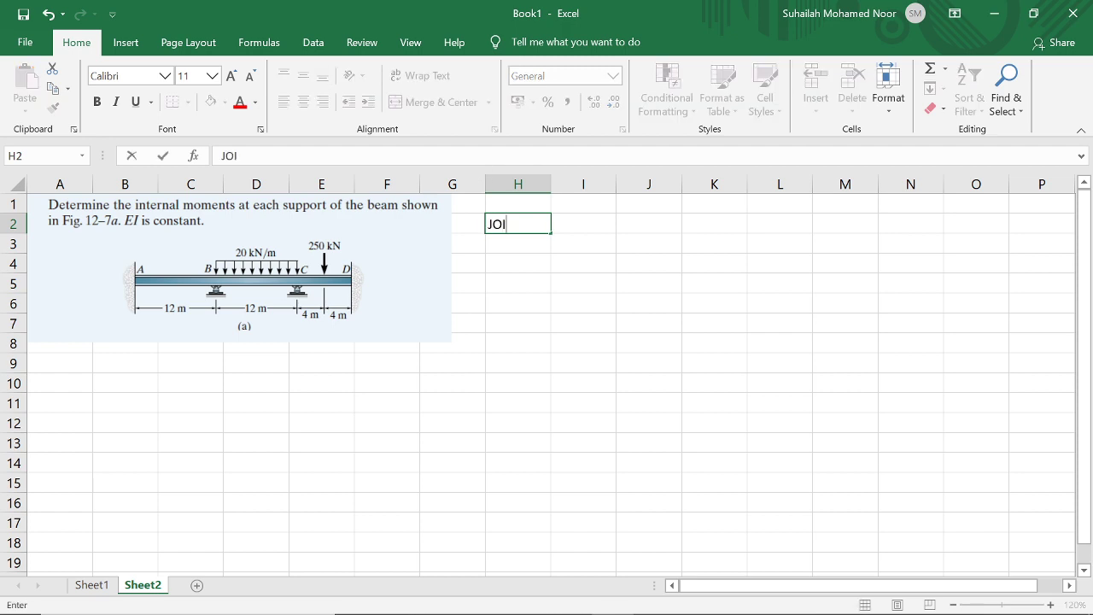
pyautogui.write('NT')
pyautogui.press('Return')
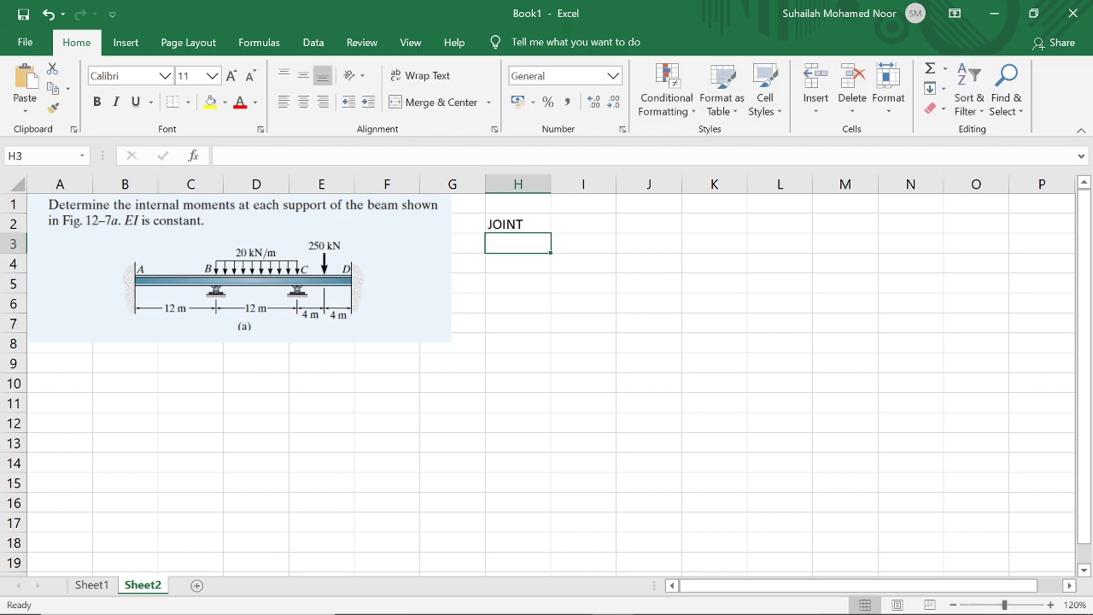
pyautogui.write('MEMBER')
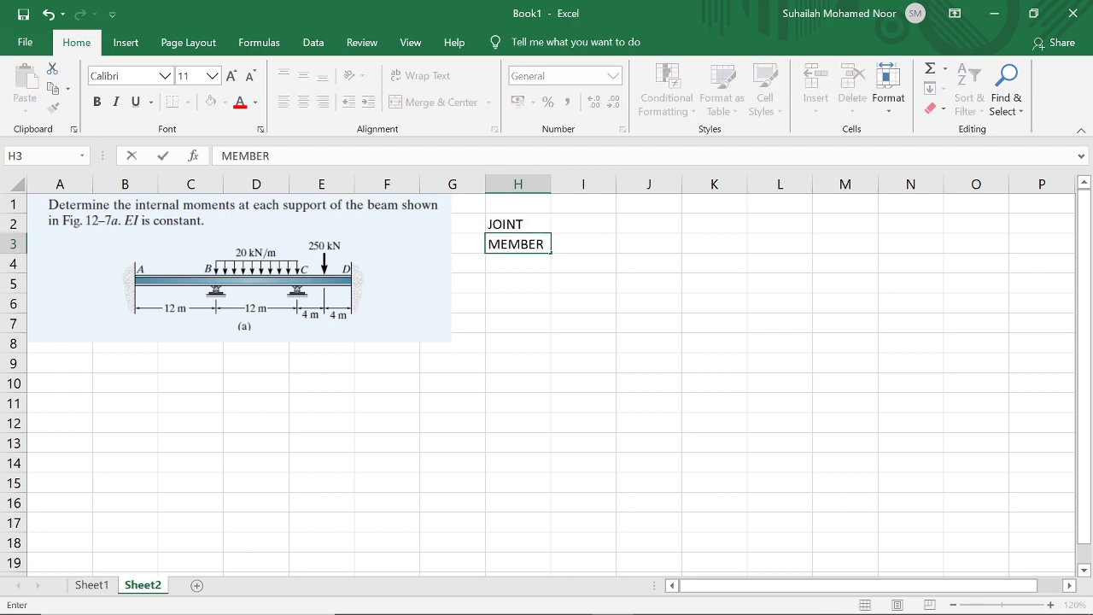
pyautogui.press('Return')
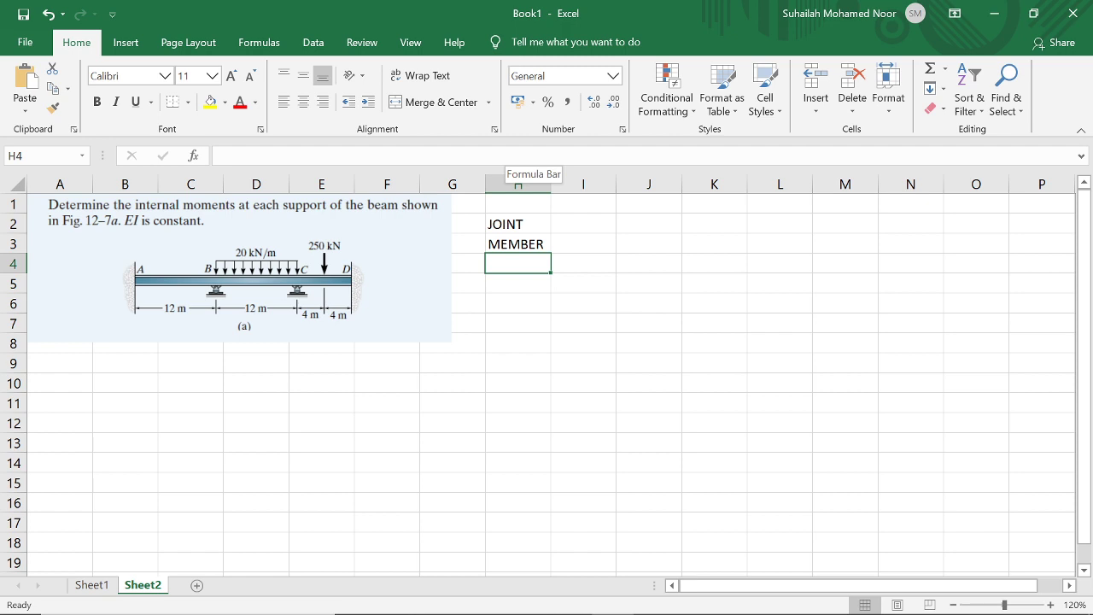
# Add the row labels K(EI), DF and FEM in cells H4 to H6
pyautogui.write('K')
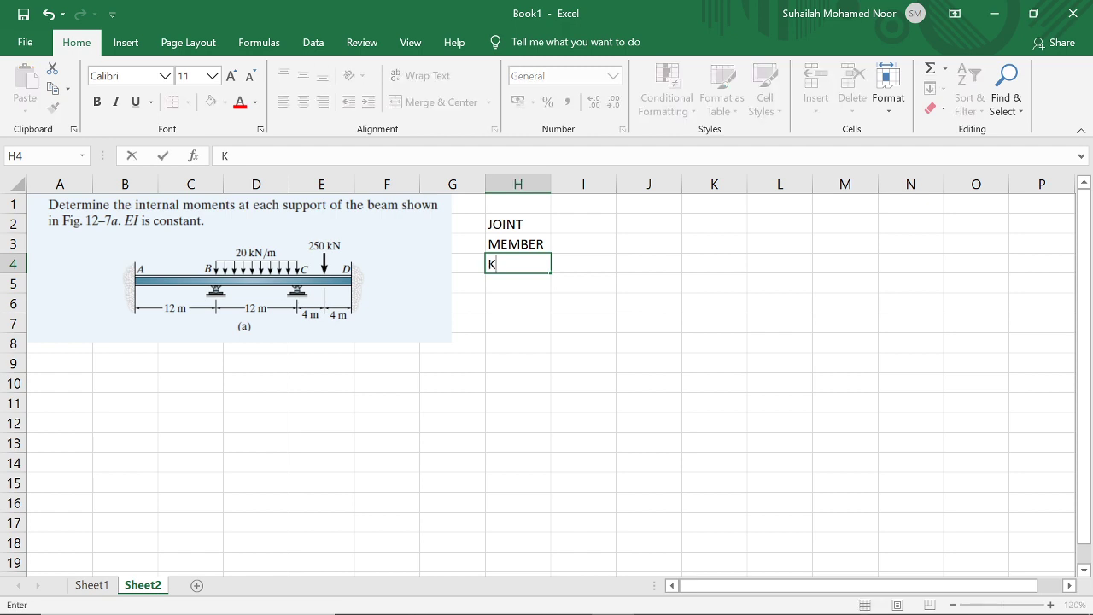
pyautogui.write('(EI)')
pyautogui.press('Return')
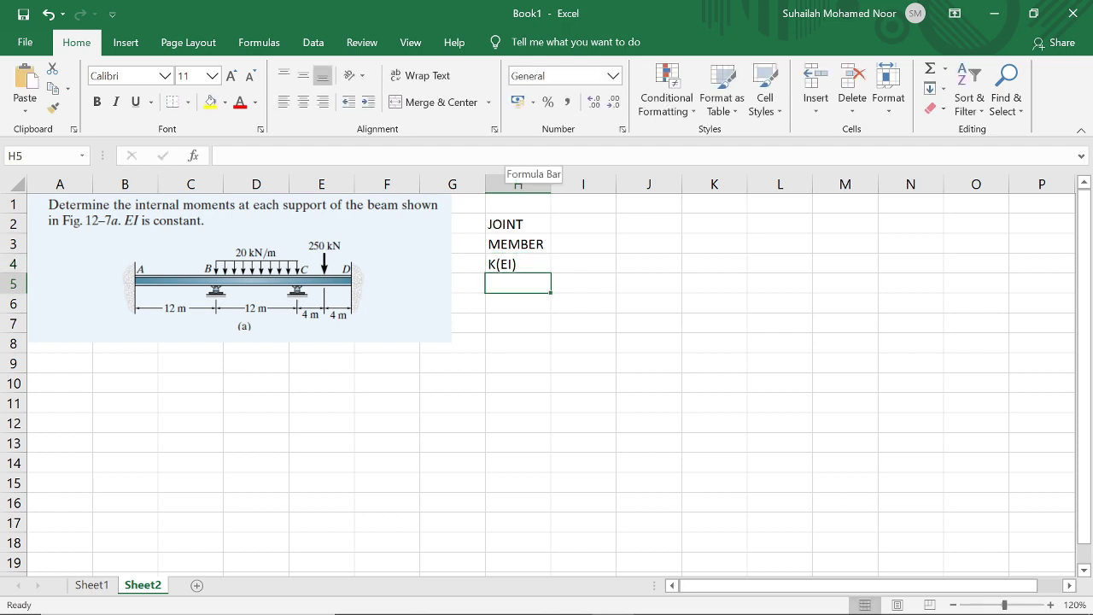
pyautogui.write('DF')
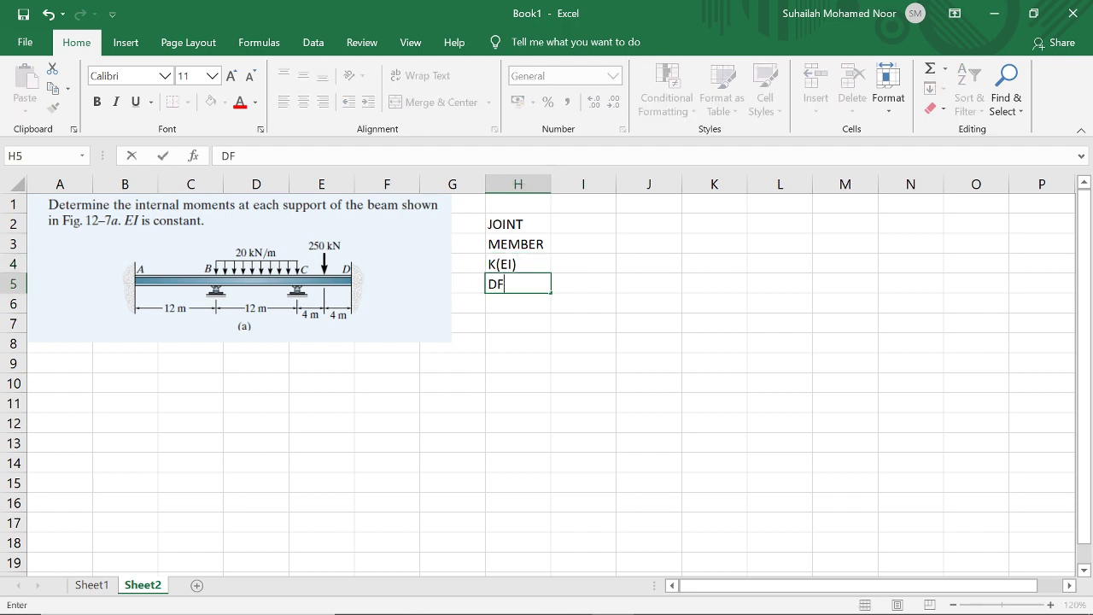
pyautogui.press('Return')
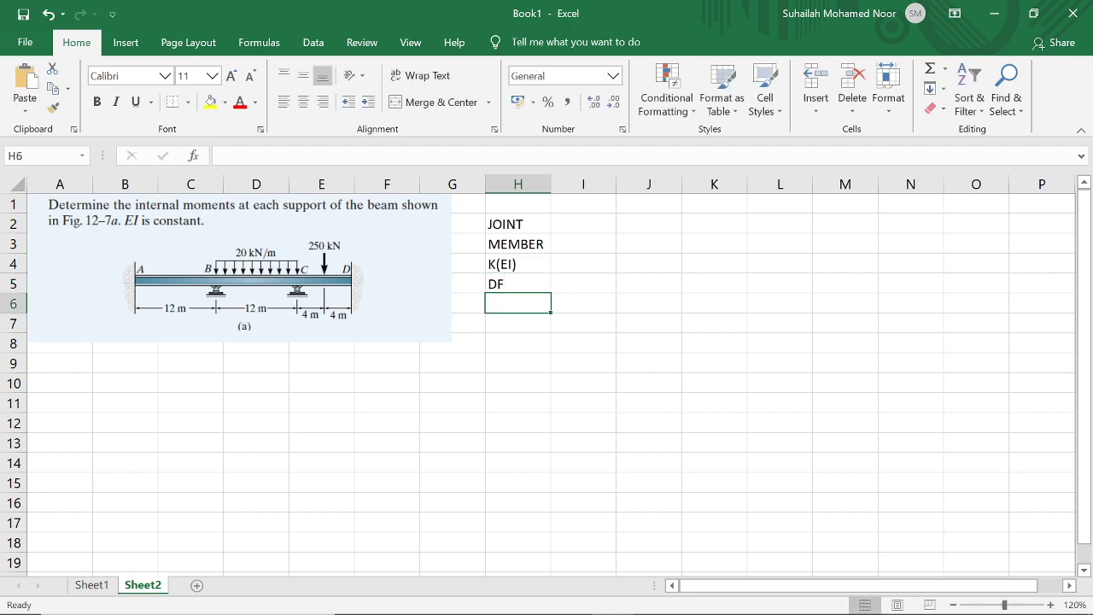
pyautogui.write('FEM')
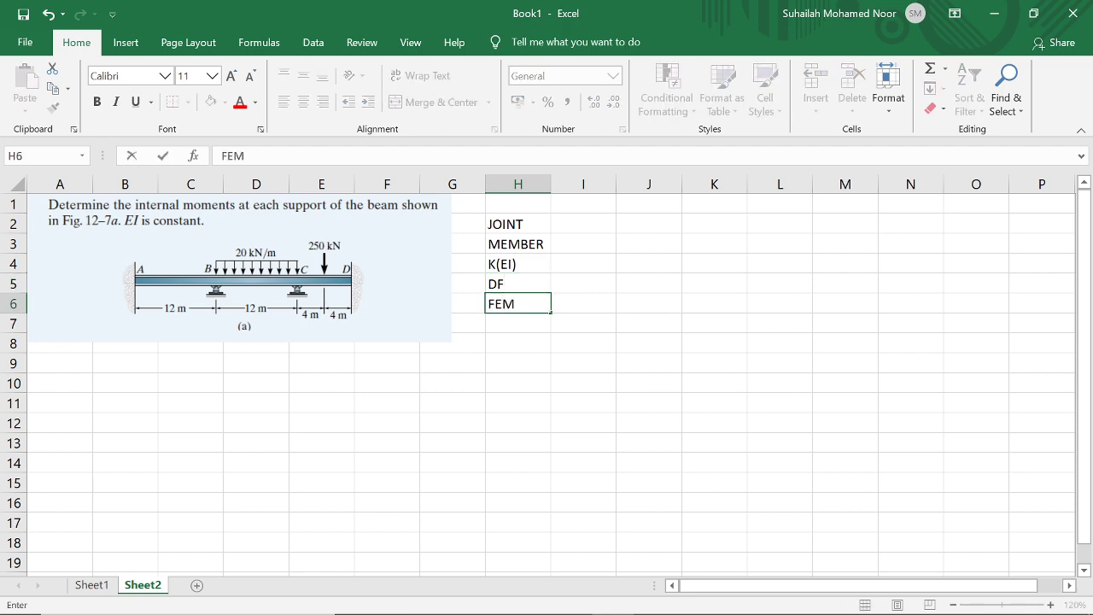
pyautogui.press('Return')
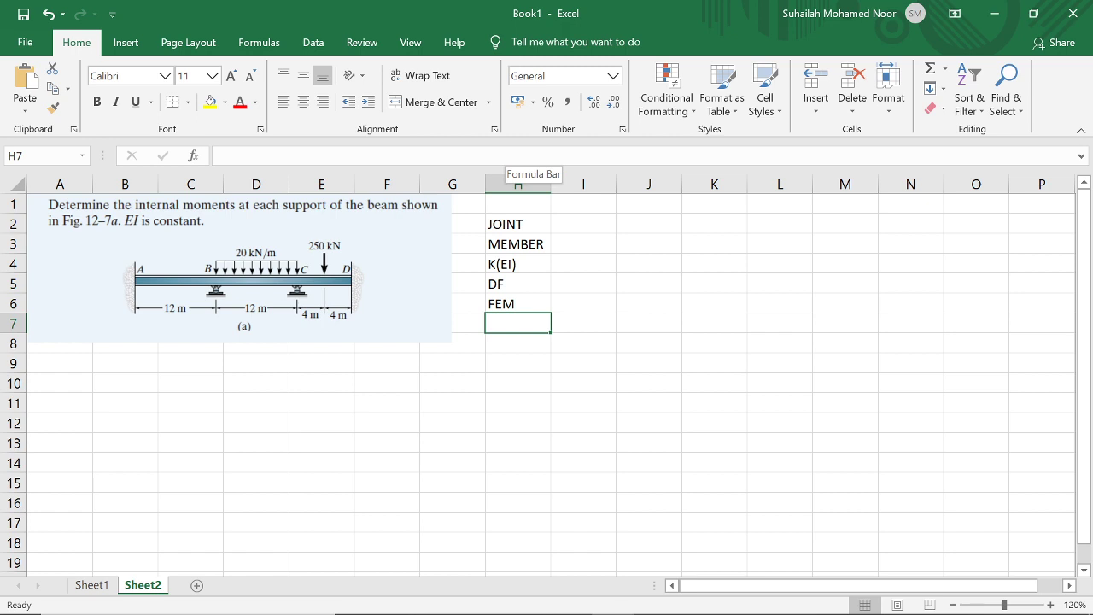
# Fill H7 to H11 with alternating DIST and CO row labels, starting and ending with DIST
pyautogui.write('DIST')
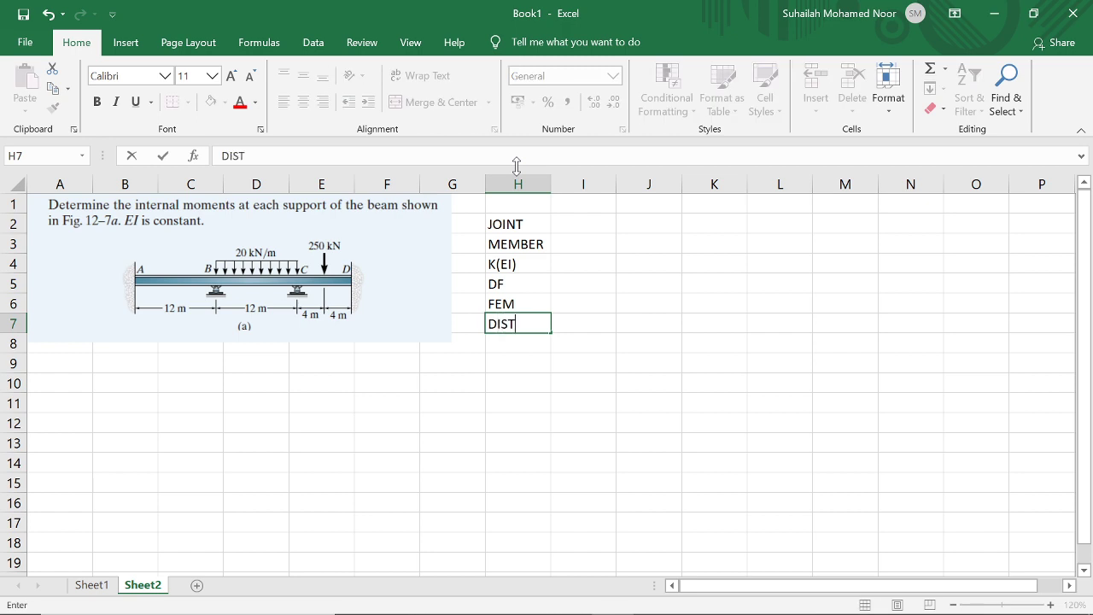
pyautogui.press('Return')
pyautogui.write('CO')
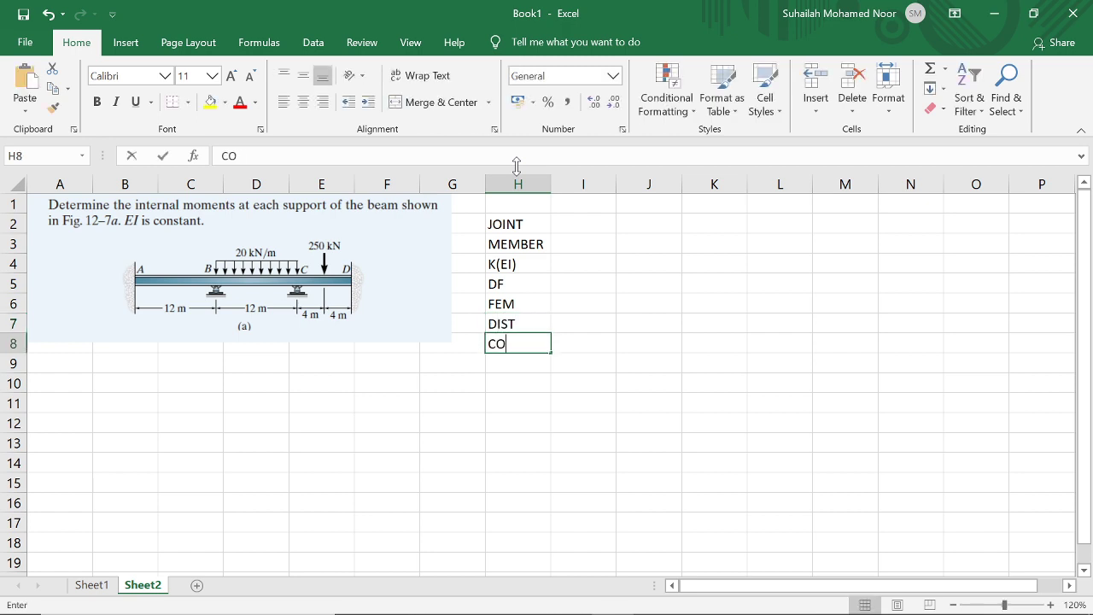
pyautogui.press('Return')
pyautogui.write('C')
pyautogui.press('BackSpace')
pyautogui.press('BackSpace')
pyautogui.write('DIST')
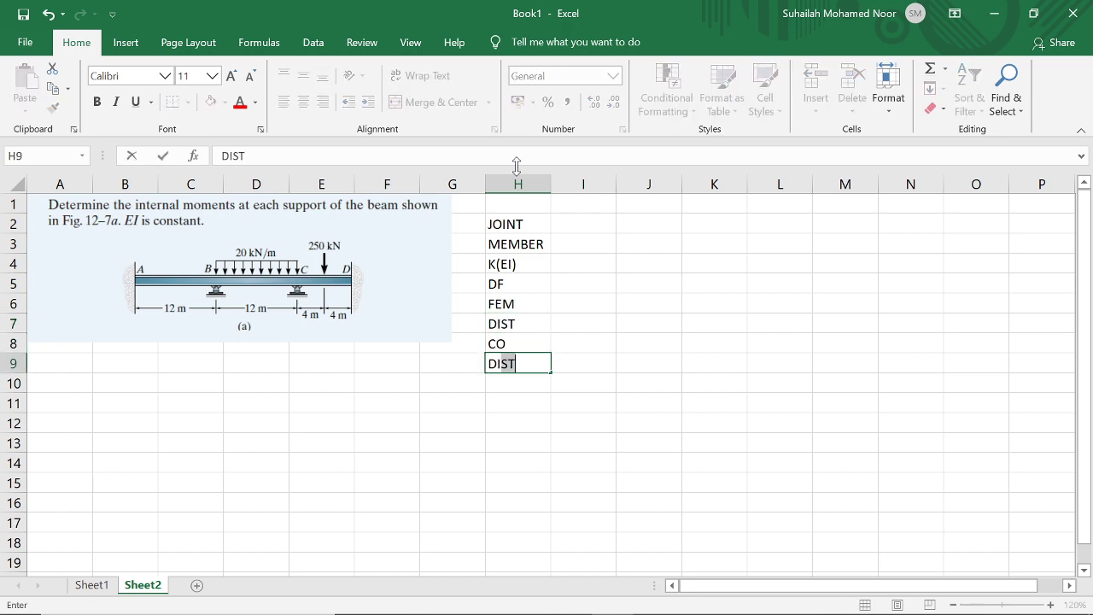
pyautogui.press('Return')
pyautogui.write('CO')
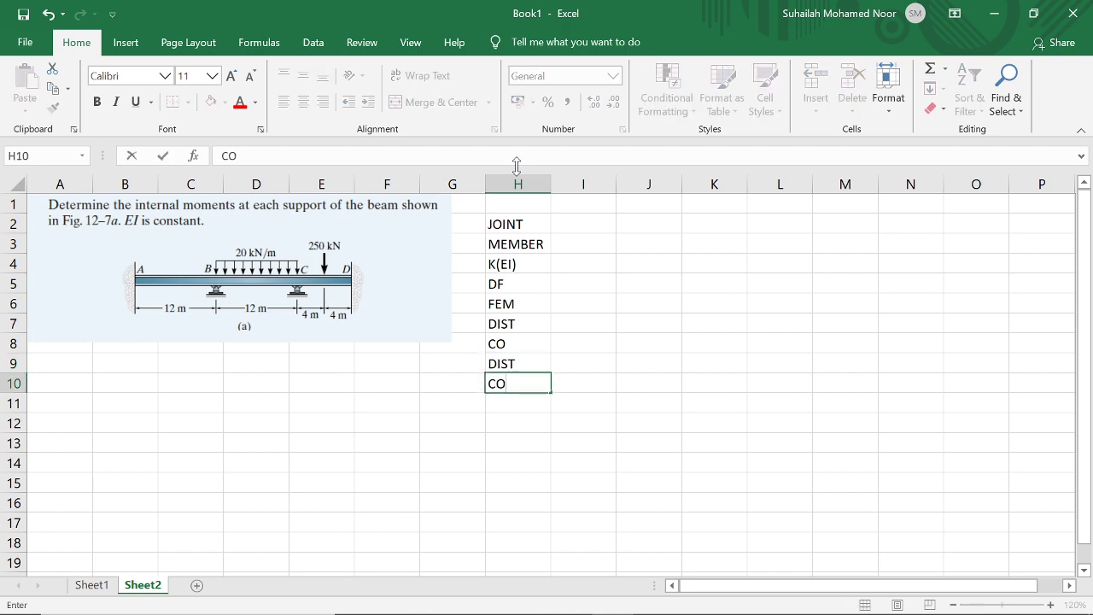
pyautogui.press('Return')
pyautogui.write('DIST')
pyautogui.press('Return')
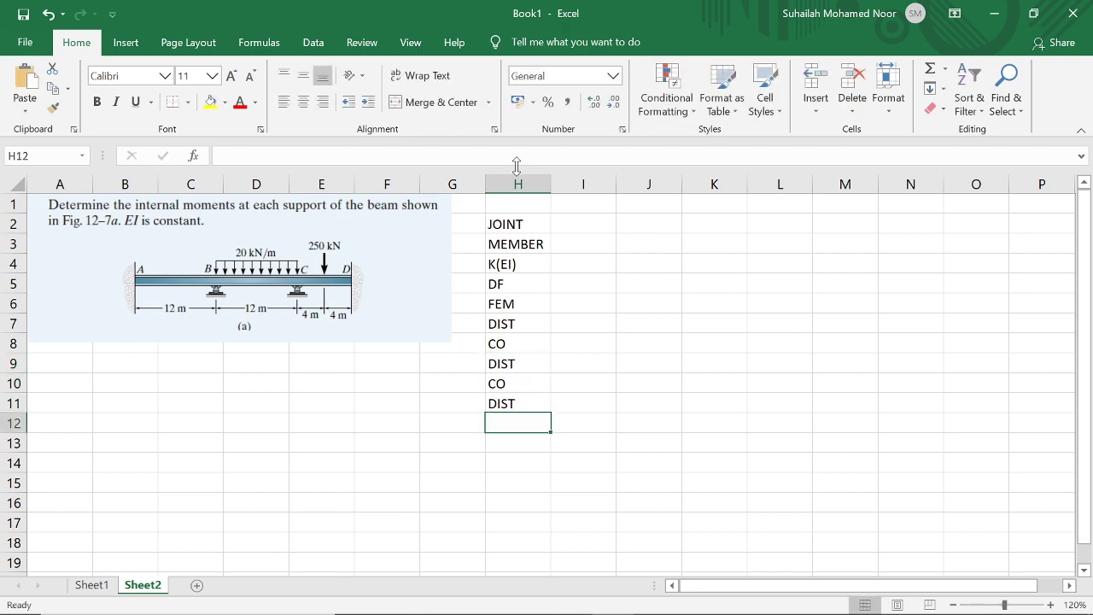
# Continue the alternating row labels with CO, DIST, CO and DIST in cells H12 to H15
pyautogui.write('CO')
pyautogui.press('Return')
pyautogui.write('DIST')
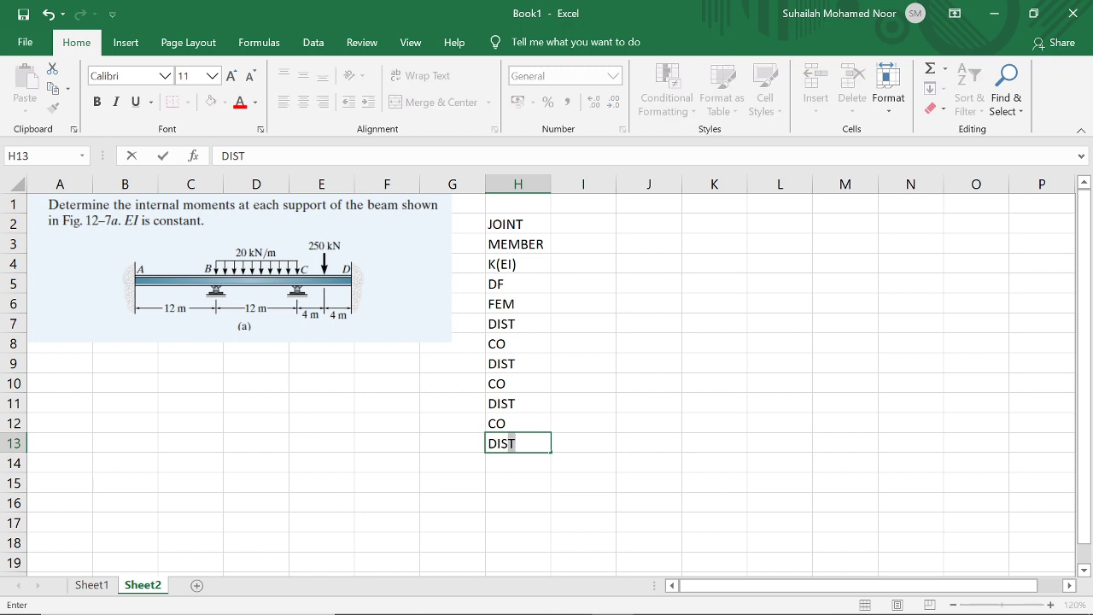
pyautogui.press('Return')
pyautogui.write('CO')
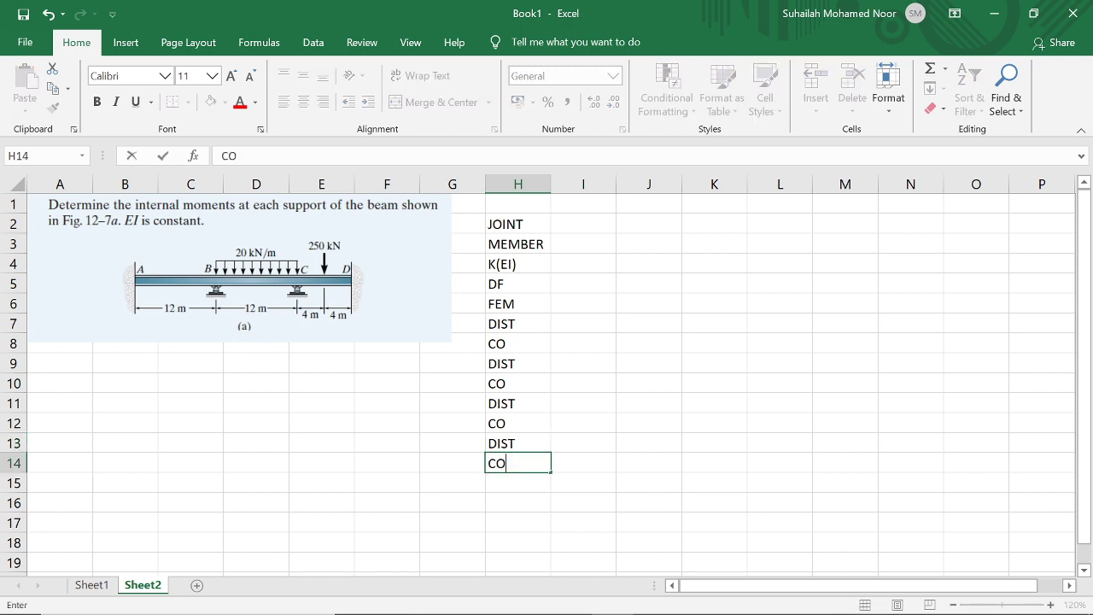
pyautogui.press('Return')
pyautogui.write('C')
pyautogui.press('BackSpace')
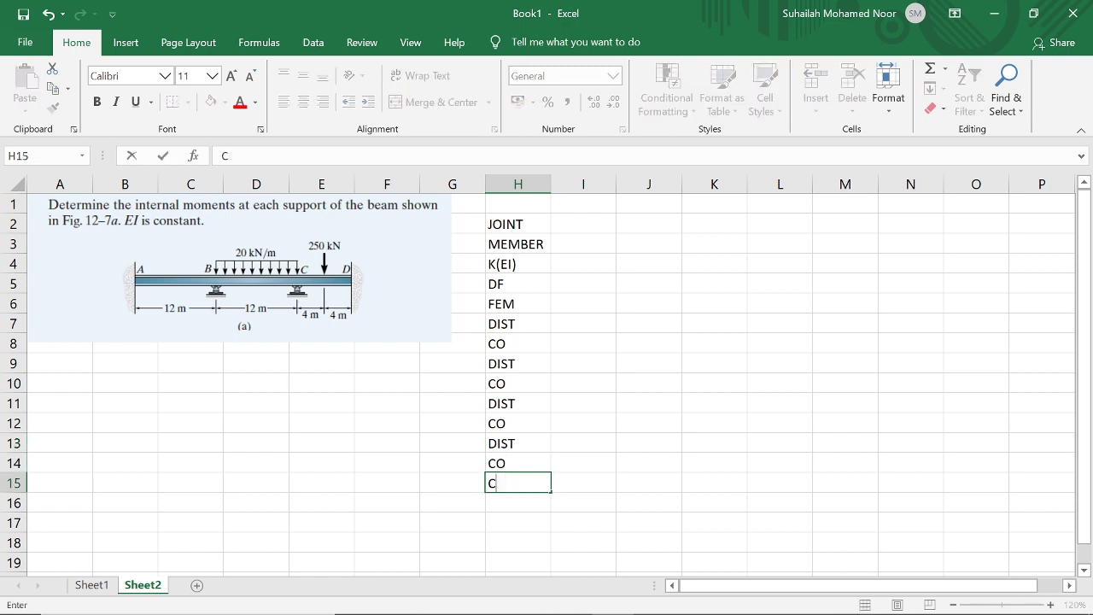
pyautogui.press('BackSpace')
pyautogui.write('DI')
pyautogui.press('Return')
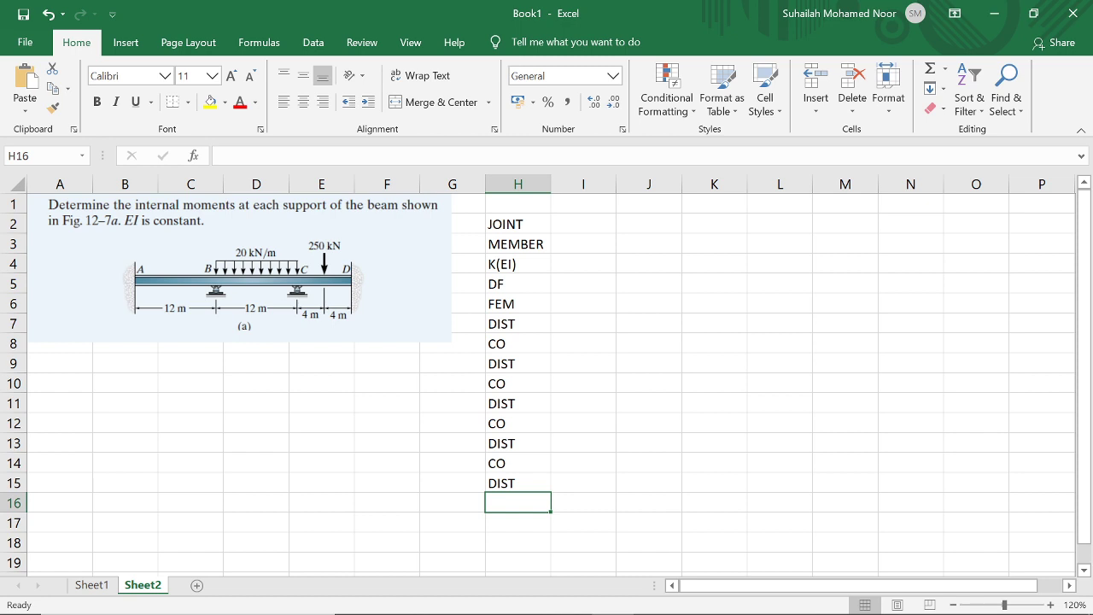
# Count the existing DIST rows and add one more cycle, with CO in H16 and DIST in H17
pyautogui.click(504, 325)
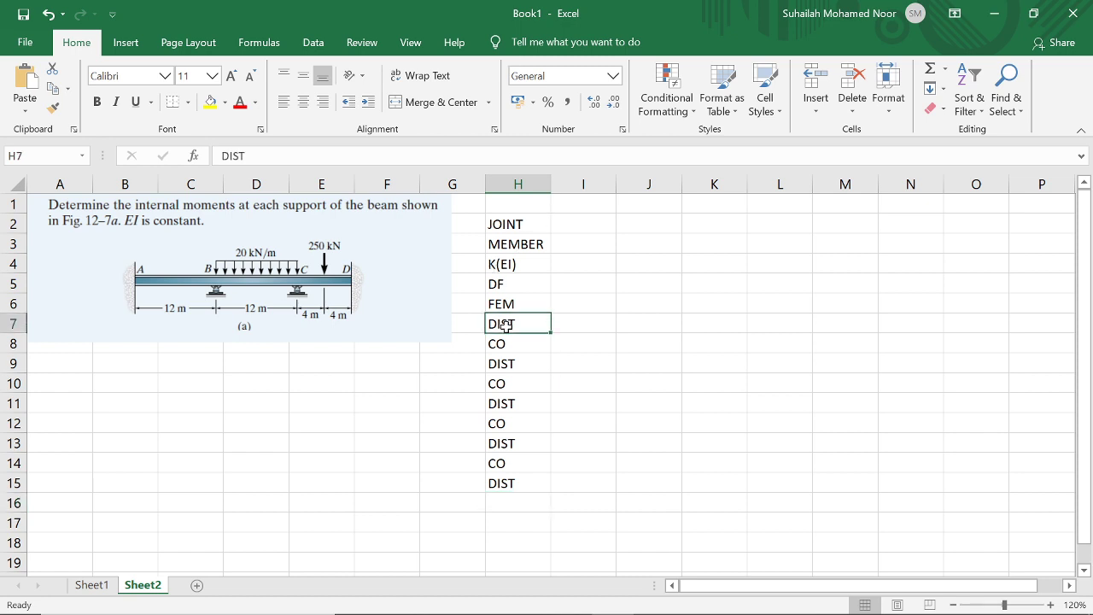
pyautogui.click(519, 369)
pyautogui.click(518, 406)
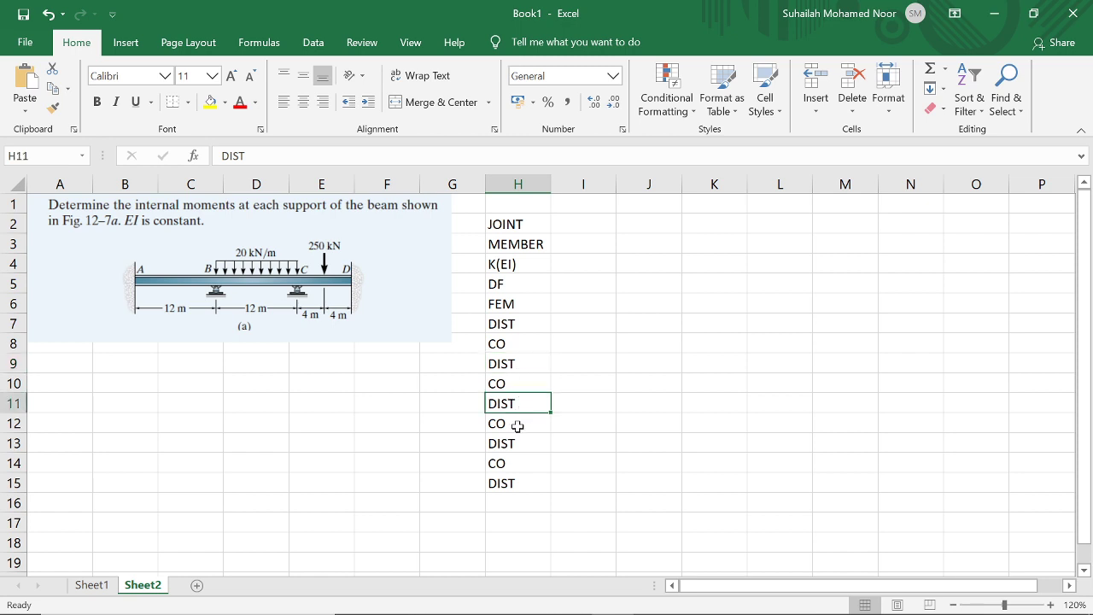
pyautogui.click(516, 448)
pyautogui.click(515, 486)
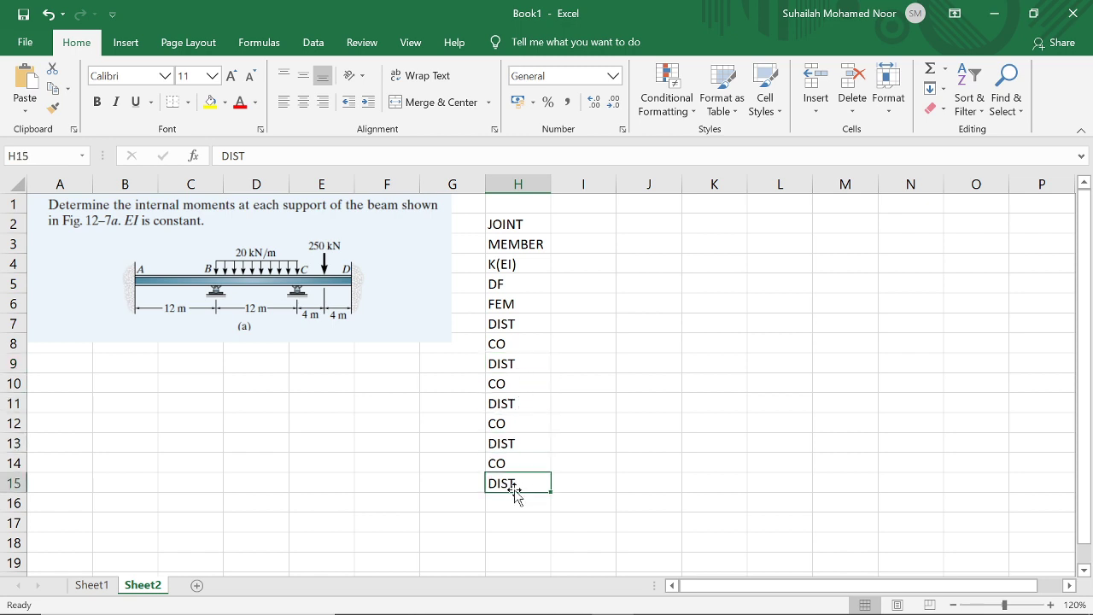
pyautogui.press('Return')
pyautogui.write('CO')
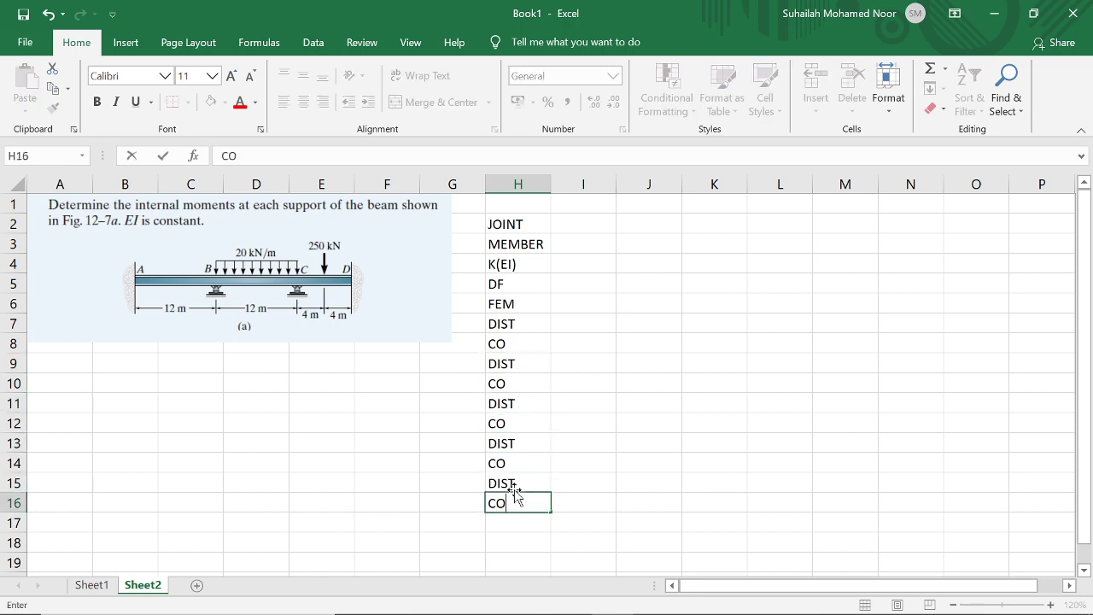
pyautogui.press('Return')
pyautogui.write('DIST')
pyautogui.press('Return')
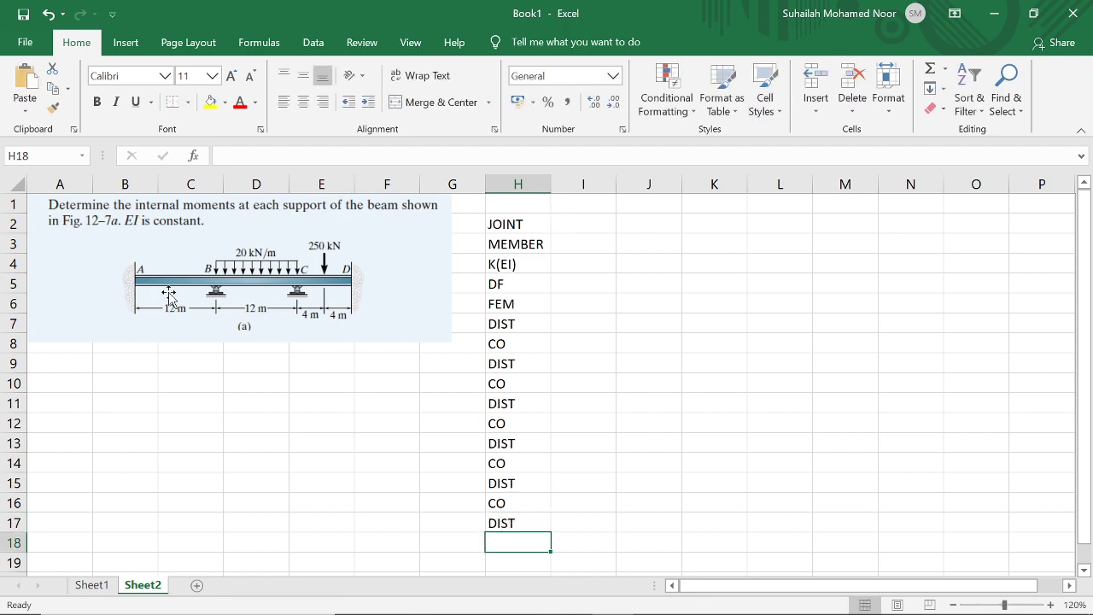
# Enter joint A in I2 and its member AB in I3
pyautogui.click(583, 230)
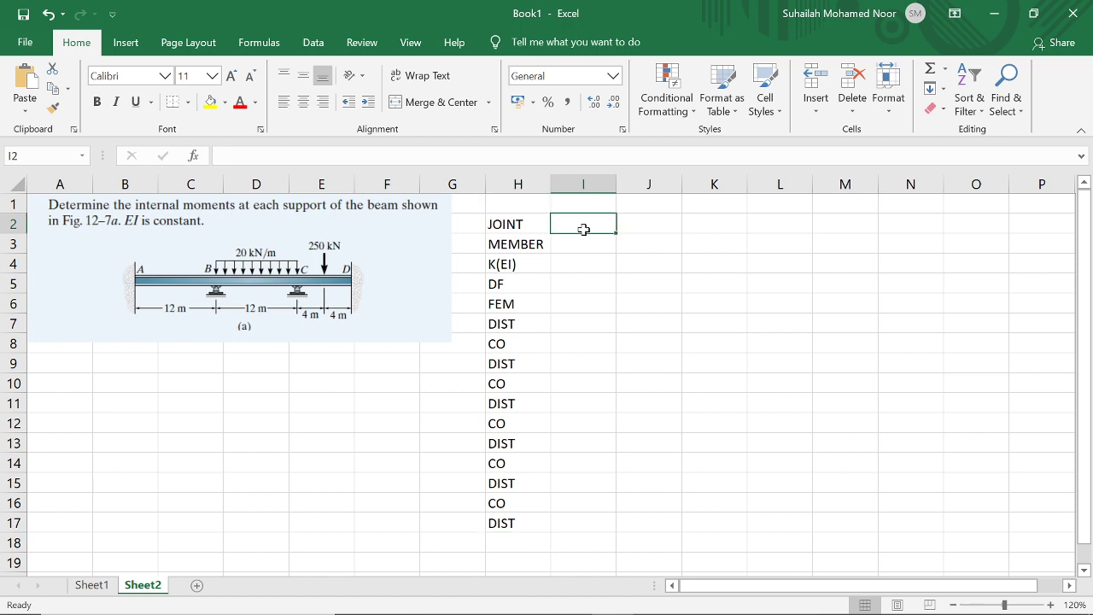
pyautogui.write('A')
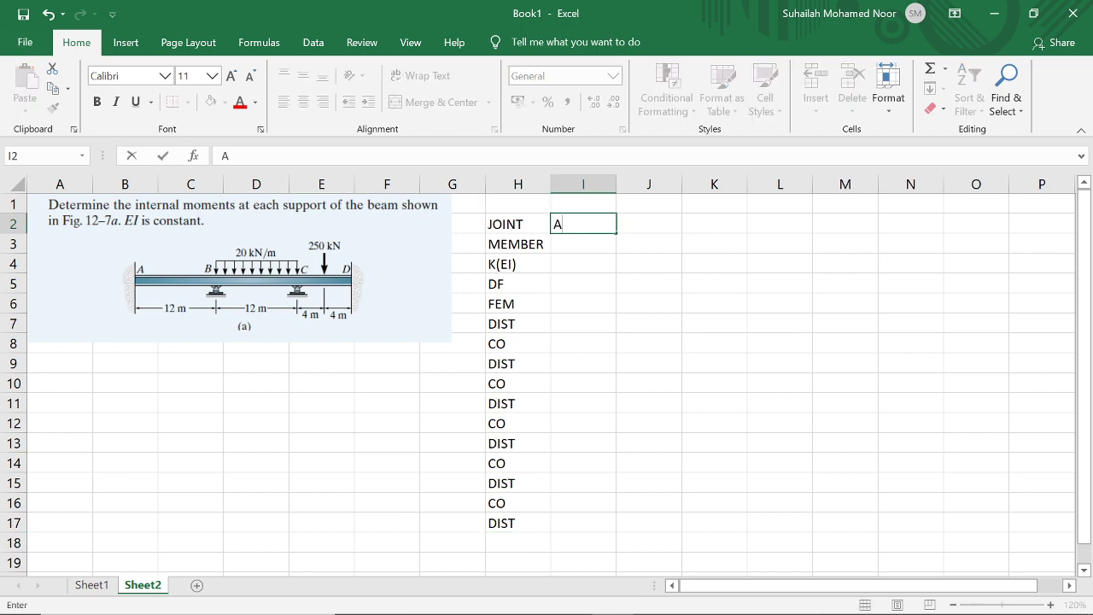
pyautogui.press('Return')
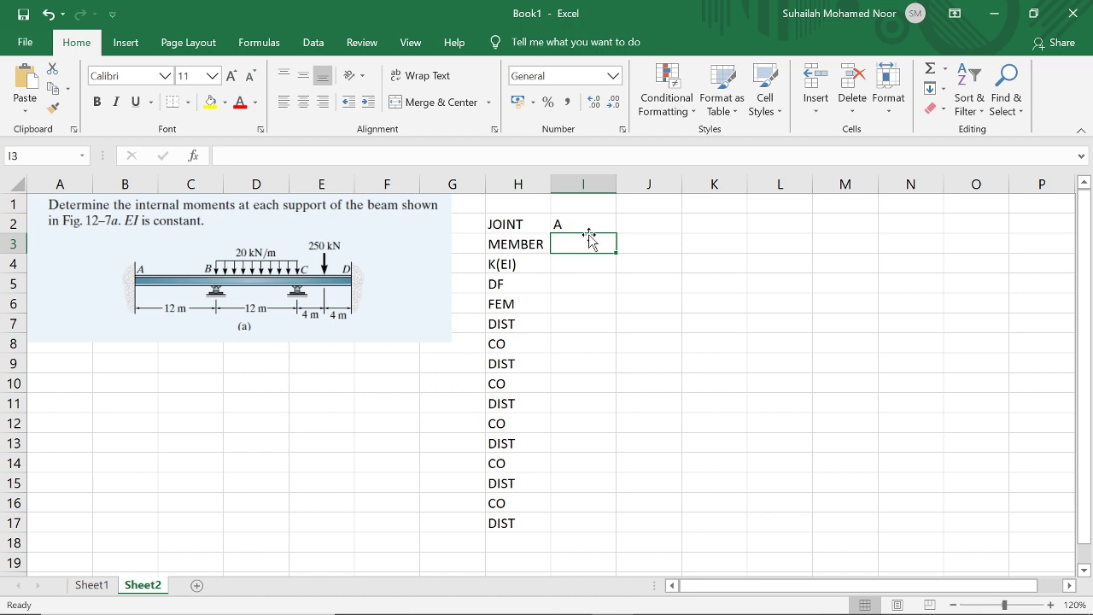
pyautogui.write('AB')
pyautogui.press('Tab')
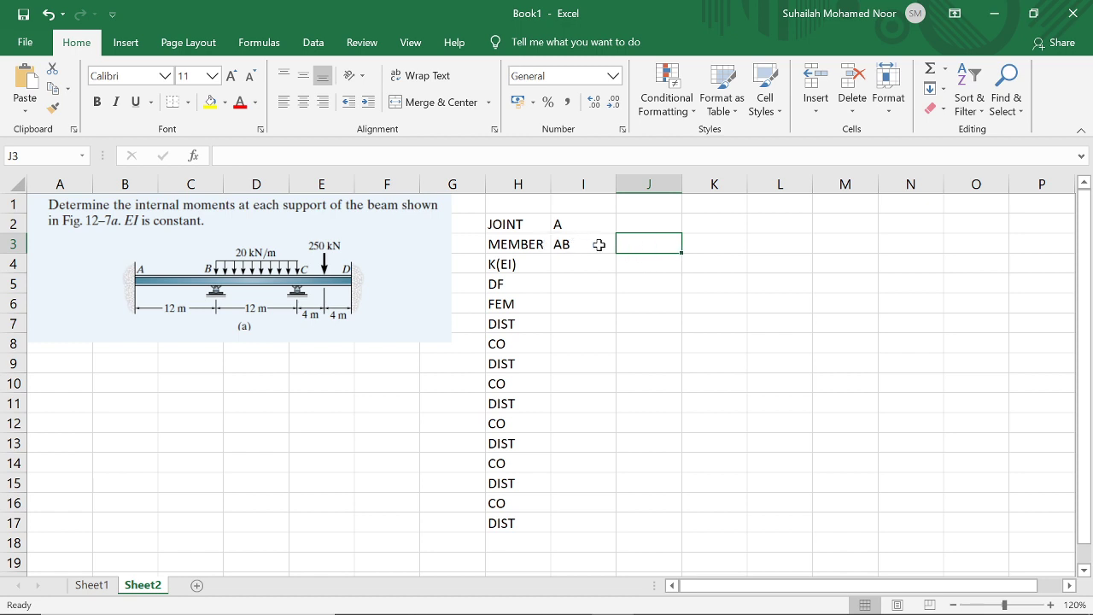
# Complete the MEMBER row with BA, BC, CB, CD and DC in cells J3 to N3
pyautogui.write('BA')
pyautogui.press('Tab')
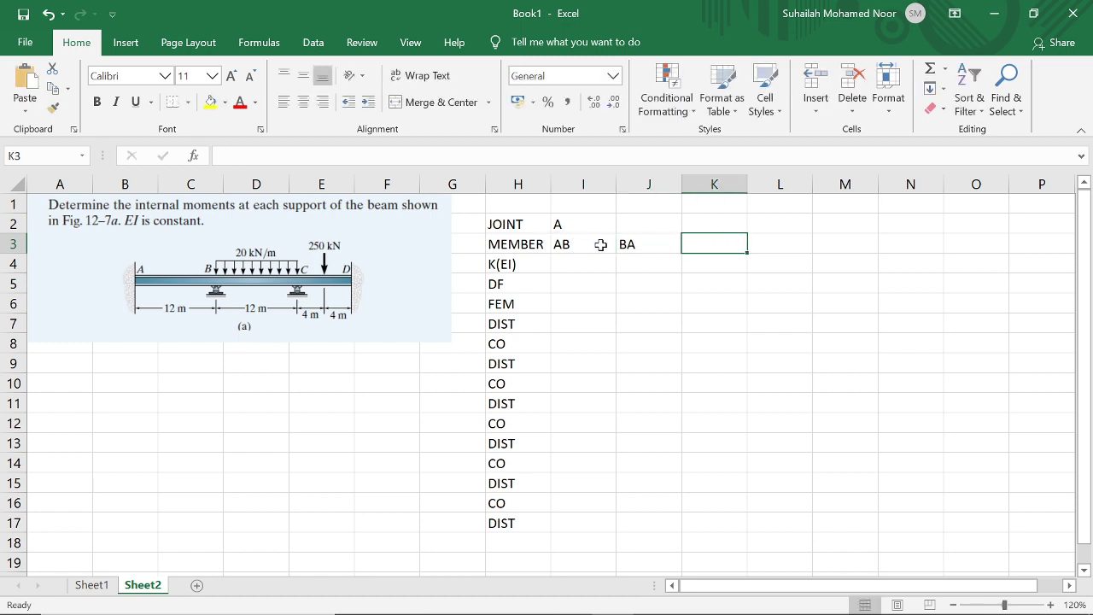
pyautogui.write('BC')
pyautogui.press('Tab')
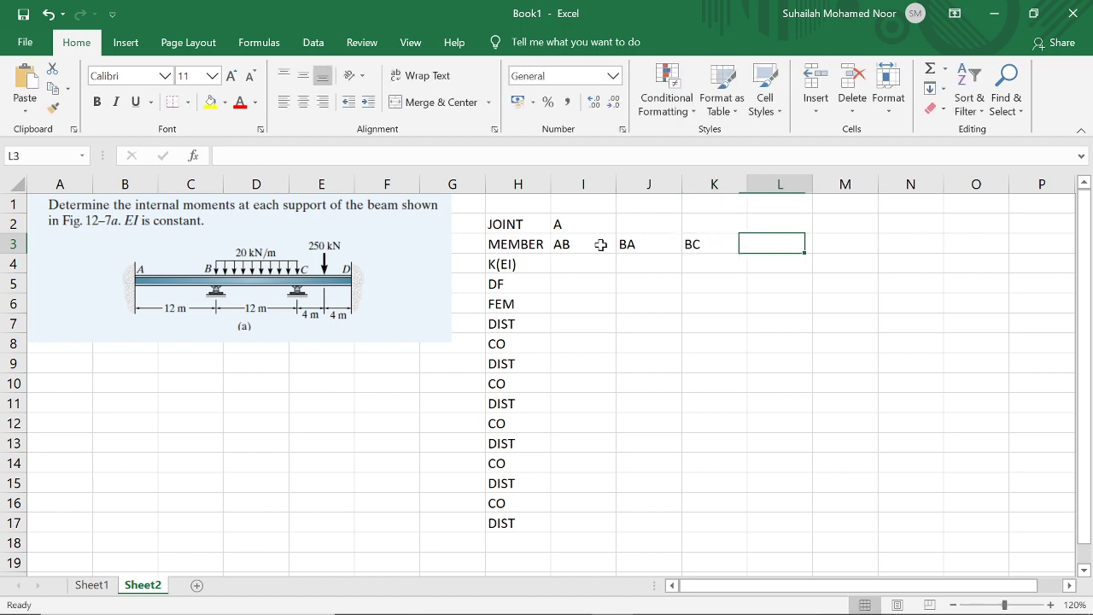
pyautogui.write('CB')
pyautogui.press('Tab')
pyautogui.write('CD')
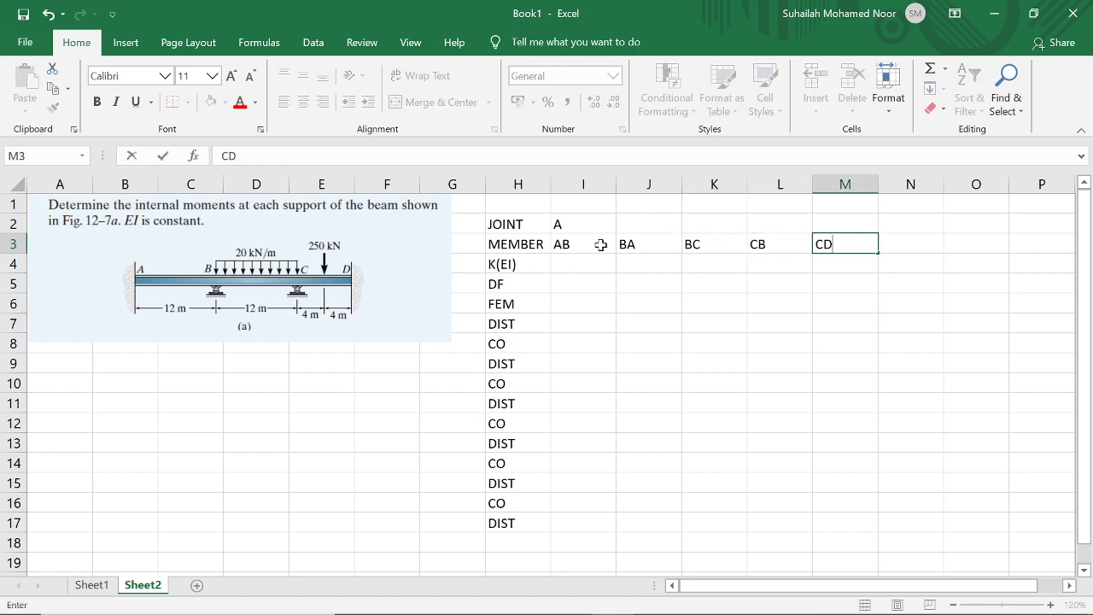
pyautogui.press('Tab')
pyautogui.write('C')
pyautogui.press('BackSpace')
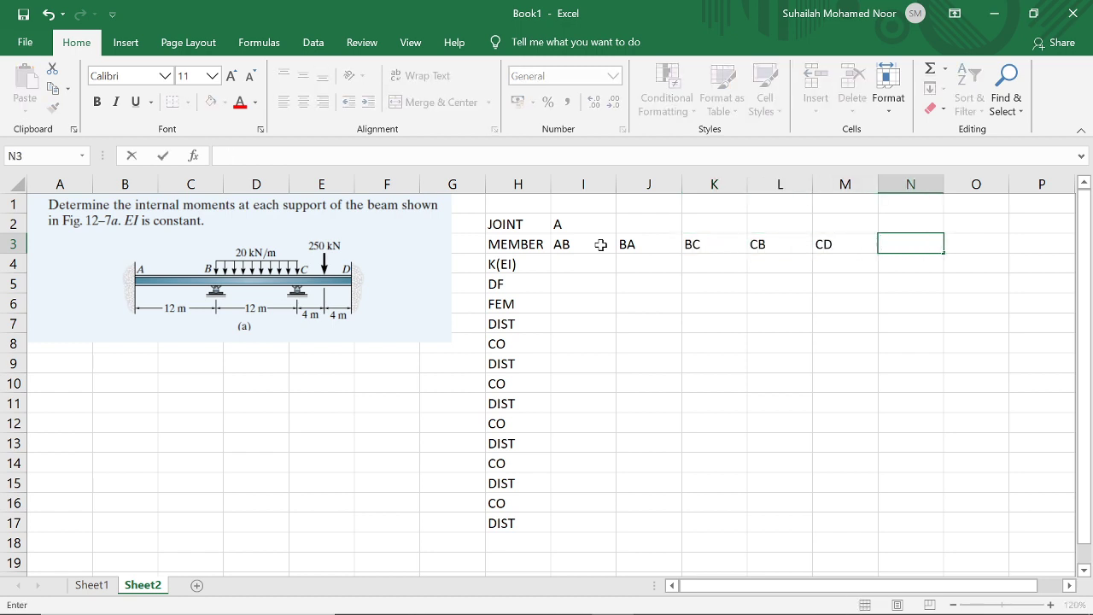
pyautogui.write('DC')
pyautogui.press('Up')
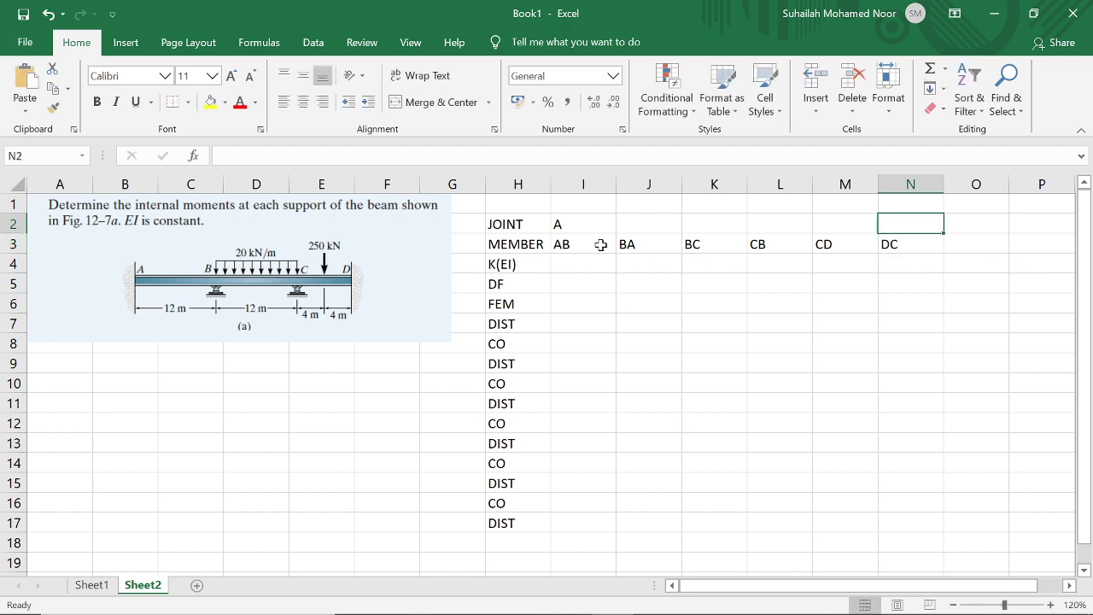
# Merge and center cells J2 and K2 above members BA and BC, and enter joint B
pyautogui.press('Left')
pyautogui.press('Left')
pyautogui.press('Left')
pyautogui.press('Left')
pyautogui.hotkey('shift', 'Right')
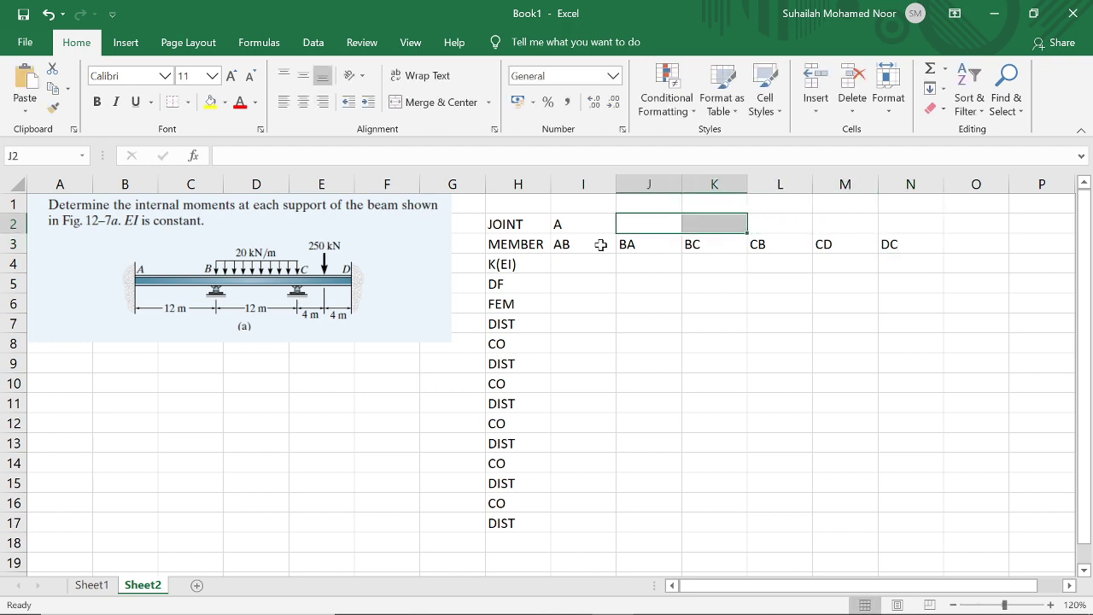
pyautogui.click(420, 103)
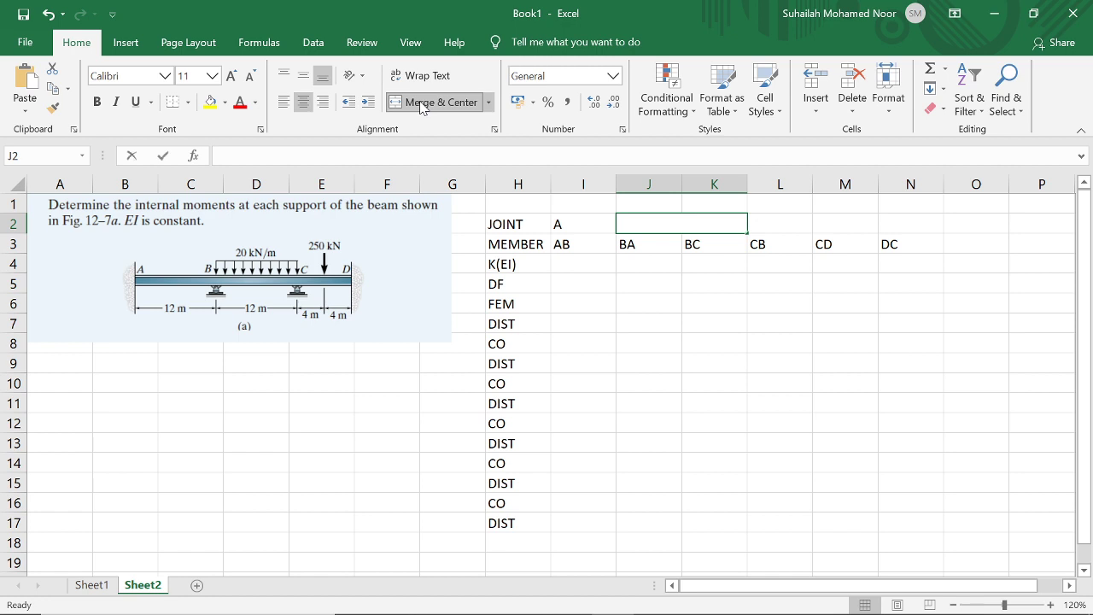
pyautogui.write('B')
pyautogui.press('Right')
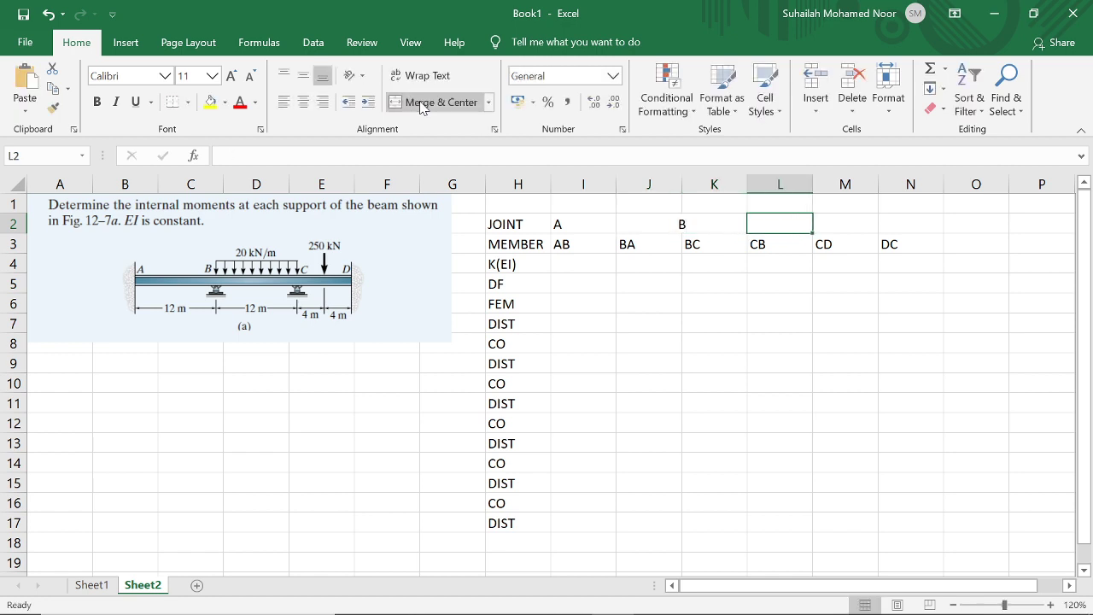
# Merge and center L2 and M2 for joint C, and enter joint D in N2
pyautogui.hotkey('shift', 'Right')
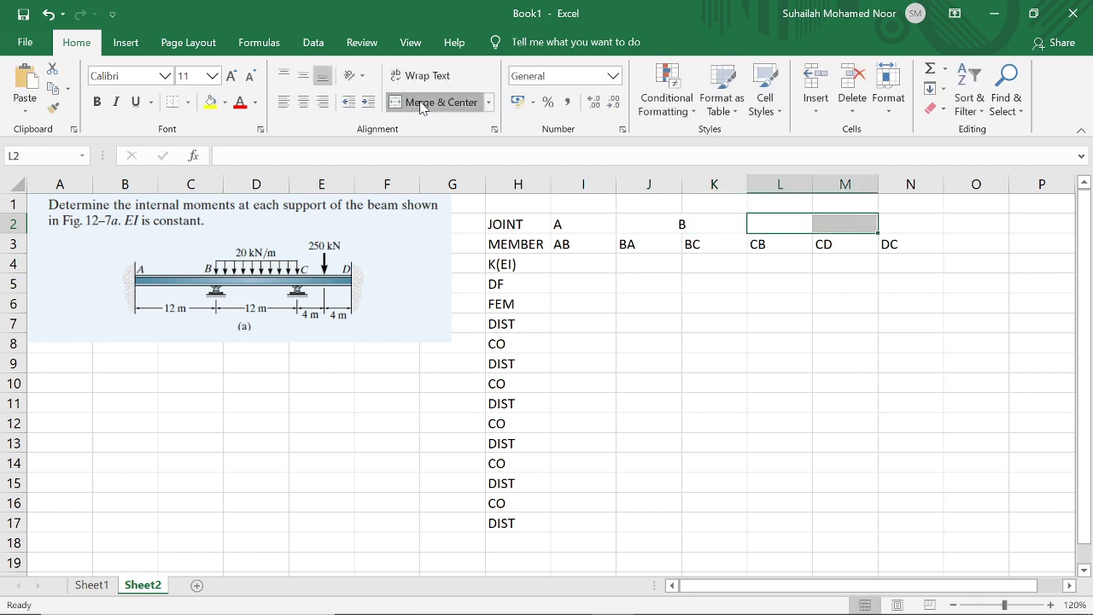
pyautogui.click(421, 102)
pyautogui.write('CB')
pyautogui.press('BackSpace')
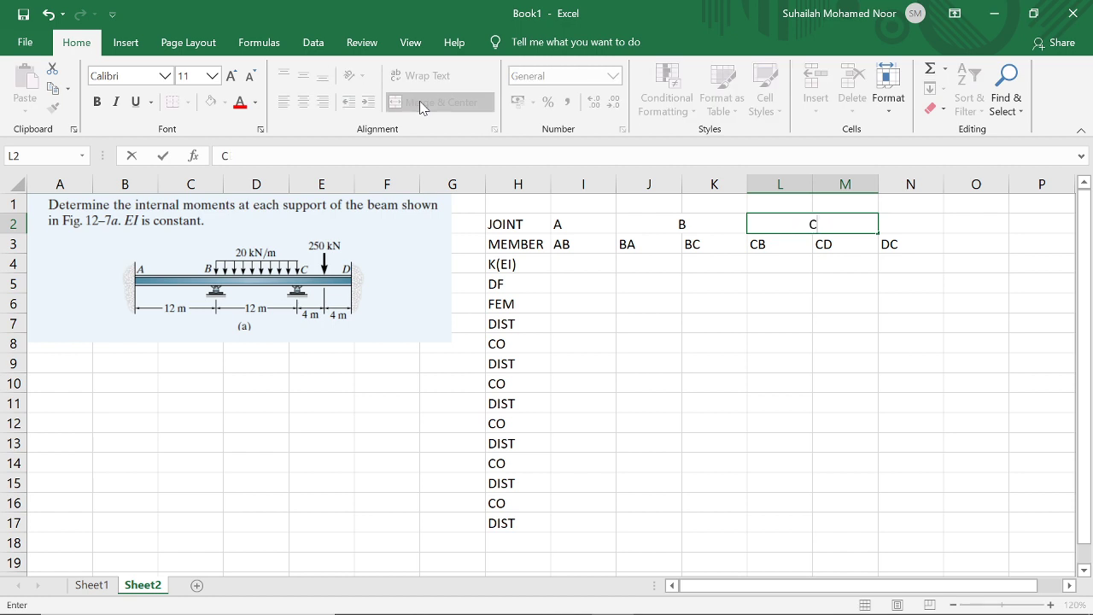
pyautogui.press('Right')
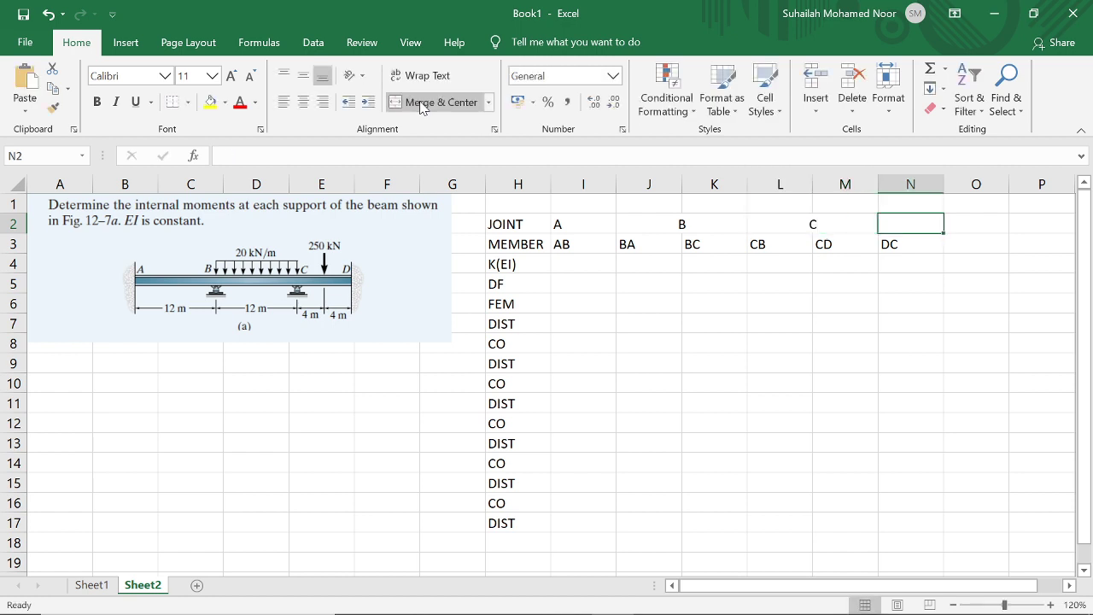
pyautogui.write('D')
pyautogui.press('BackSpace')
pyautogui.press('Return')
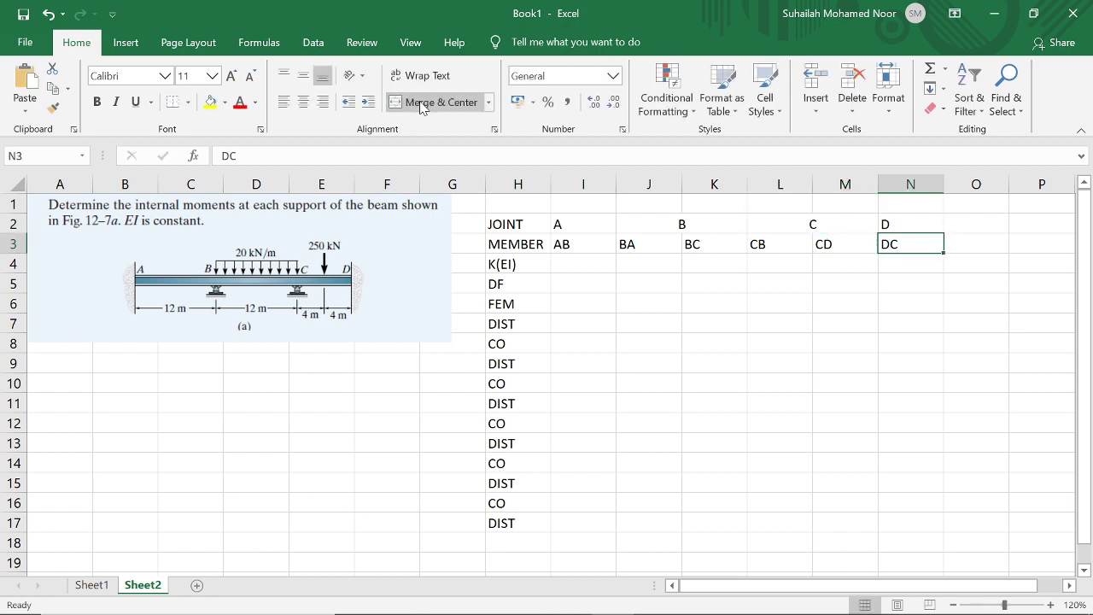
# Apply all borders to the JOINT and MEMBER header rows, range H2 to N3
pyautogui.click(582, 227)
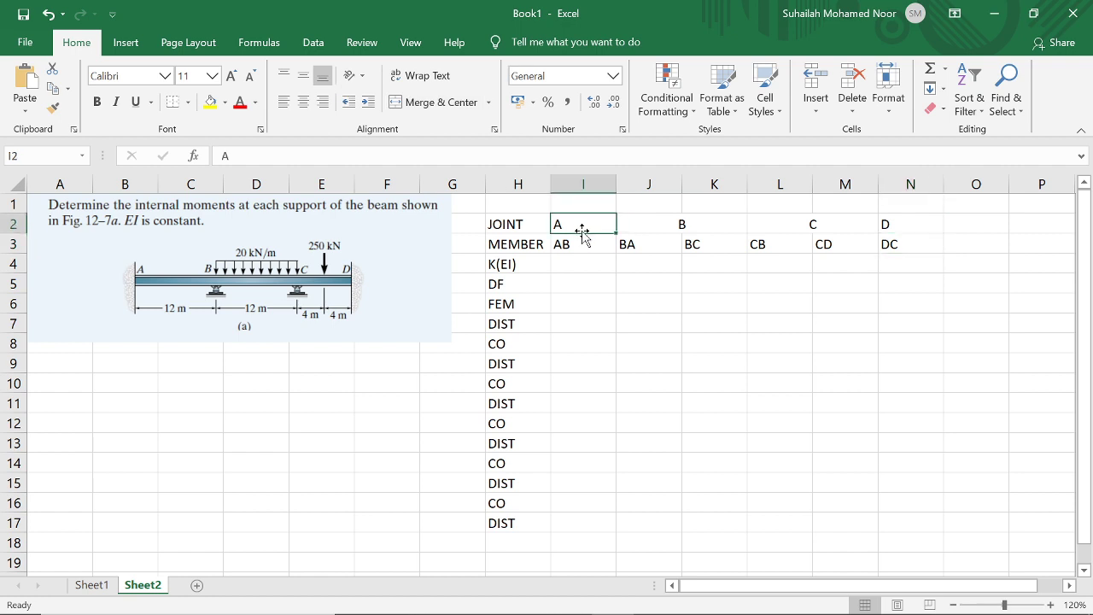
pyautogui.click(519, 220)
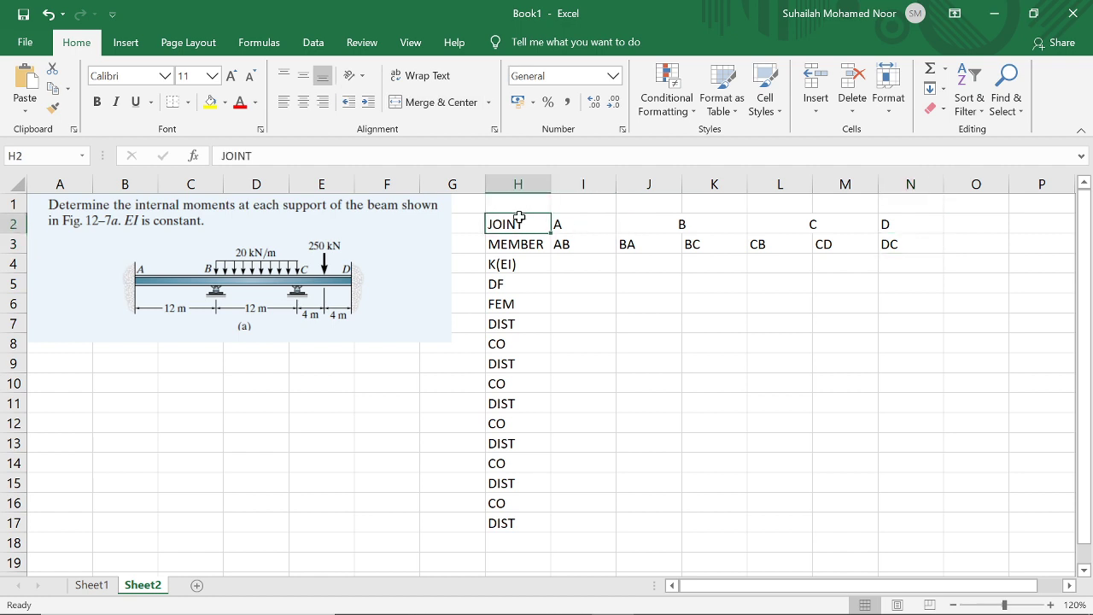
pyautogui.keyDown('shift'); pyautogui.click(911, 239); pyautogui.keyUp('shift')
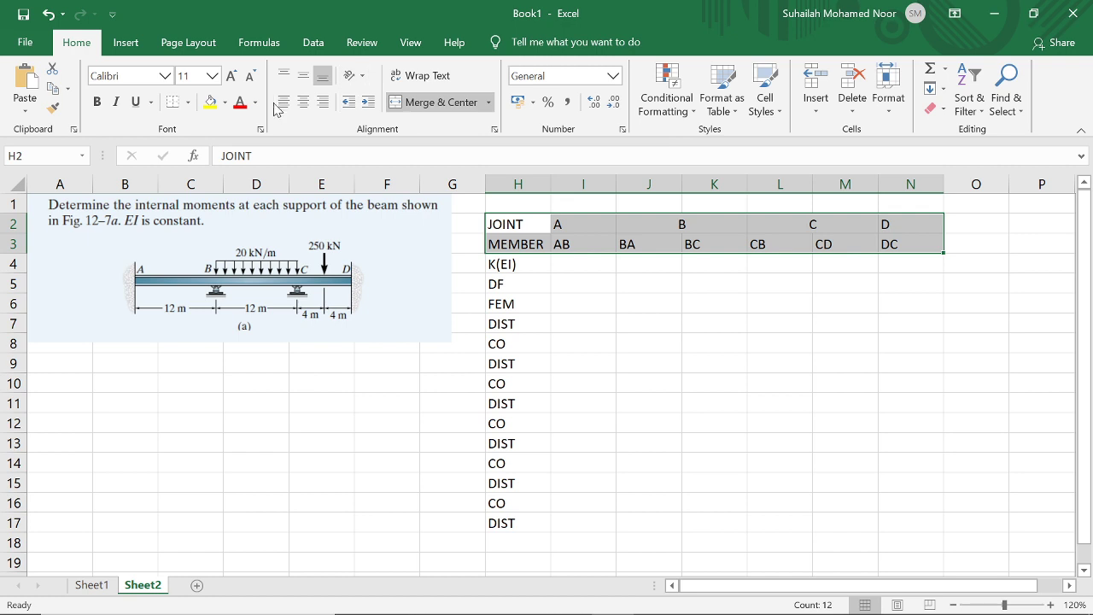
pyautogui.click(188, 102)
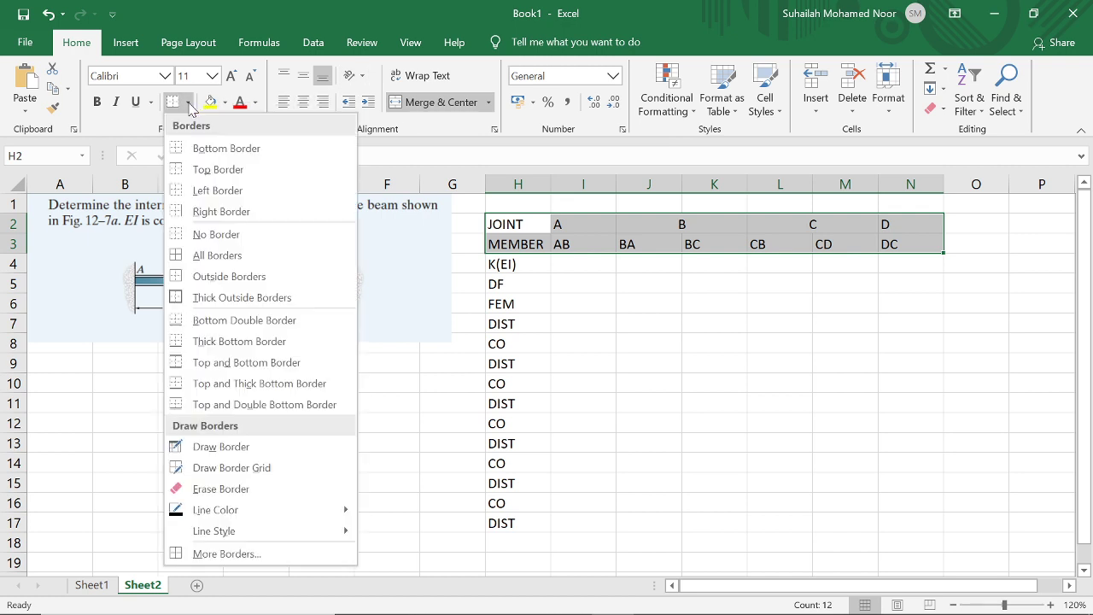
pyautogui.click(217, 255)
# Center the joint letters in the JOINT row, cells I2 to N2
pyautogui.click(591, 232)
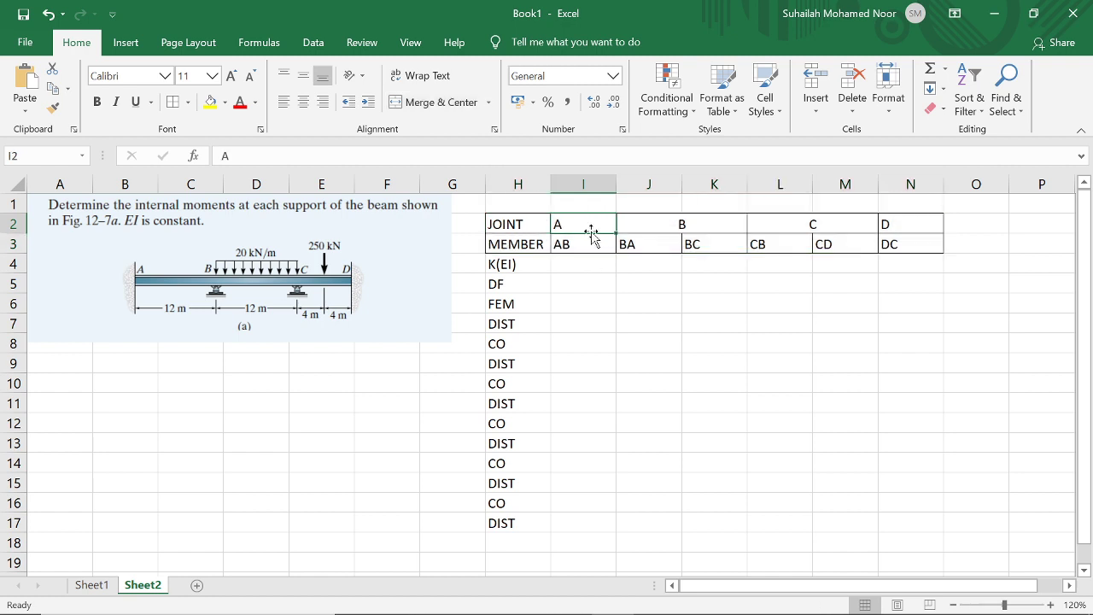
pyautogui.moveTo(592, 232); pyautogui.dragTo(906, 234)
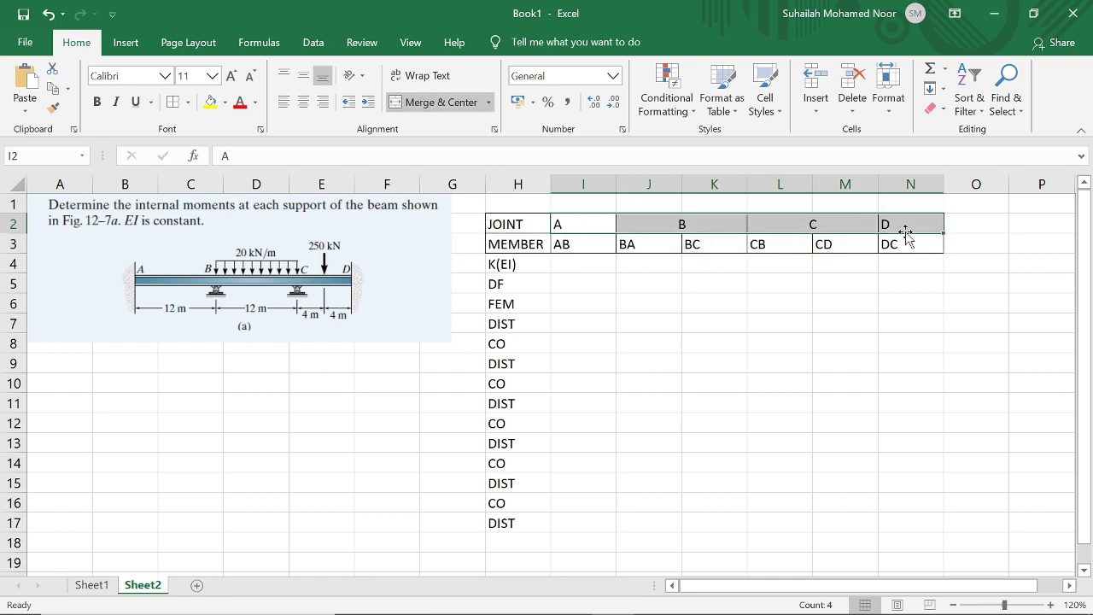
pyautogui.click(303, 102)
pyautogui.click(654, 359)
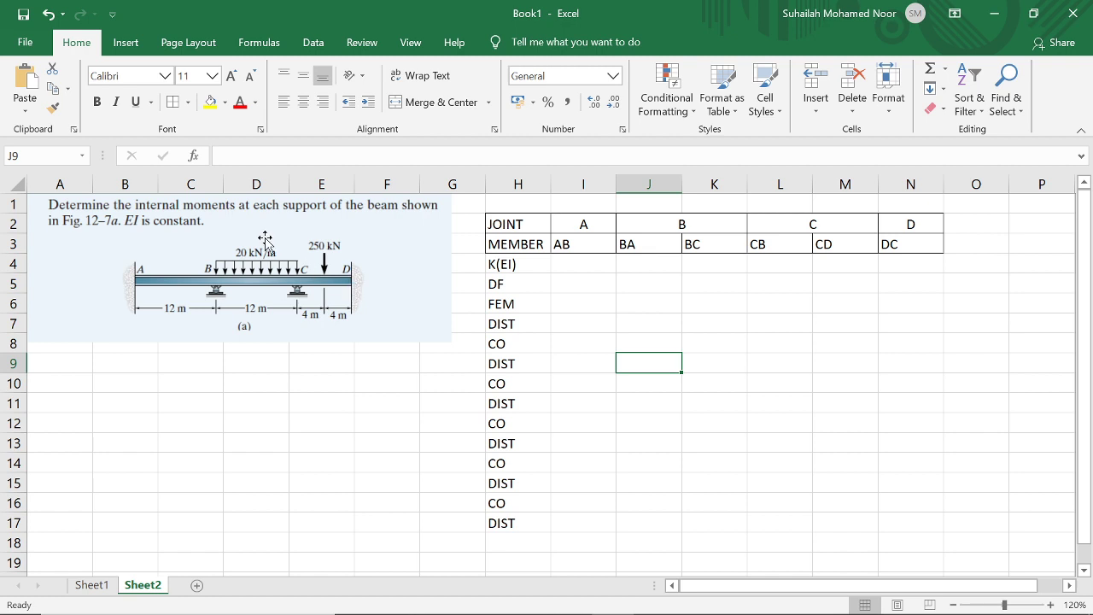
# Enter the stiffness formula =4/12 in the K(EI) row for members AB, BA, BC and CB, cells I4 to L4
pyautogui.click(584, 270)
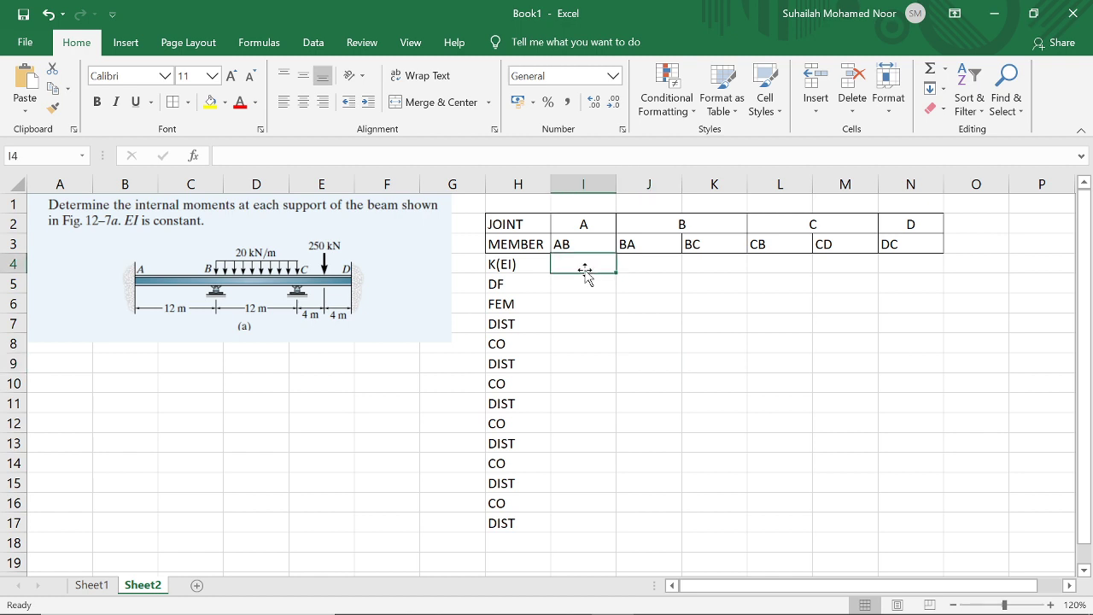
pyautogui.write('=4/12')
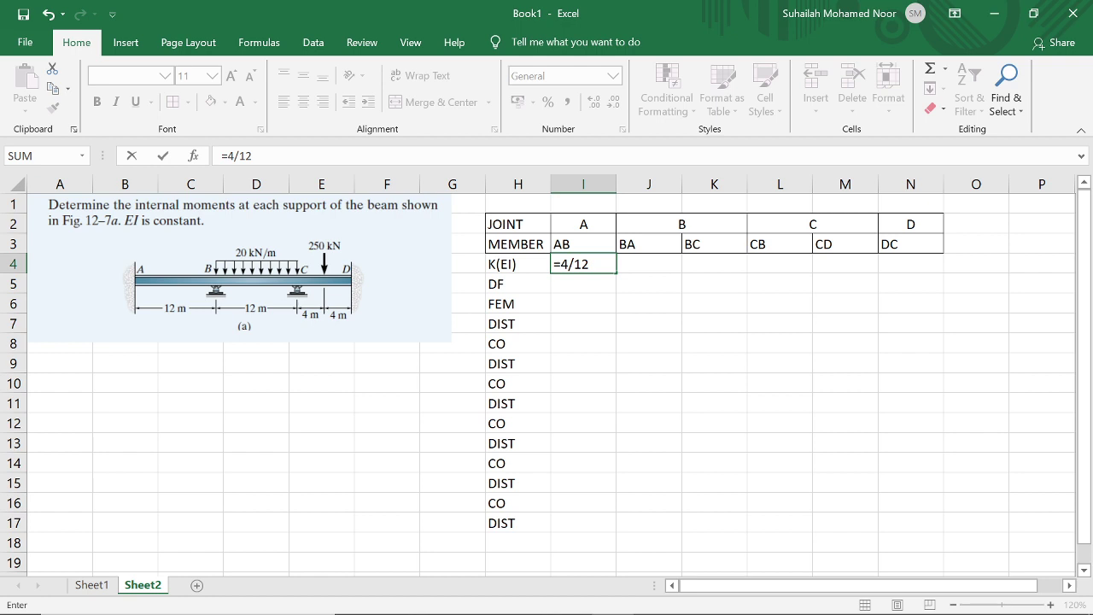
pyautogui.press('Tab')
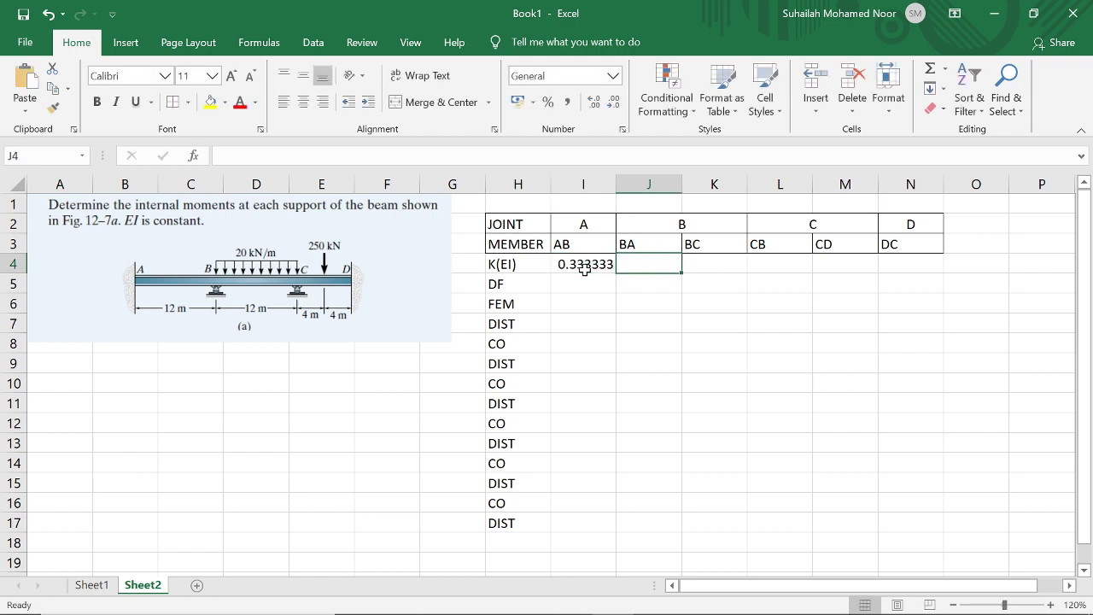
pyautogui.write('=4/12')
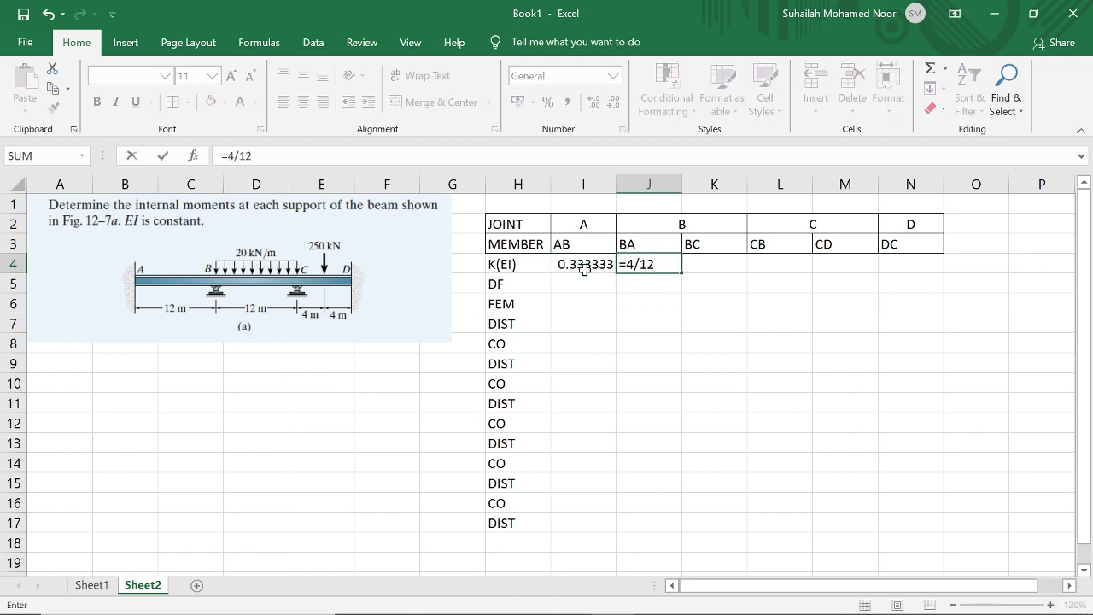
pyautogui.press('Tab')
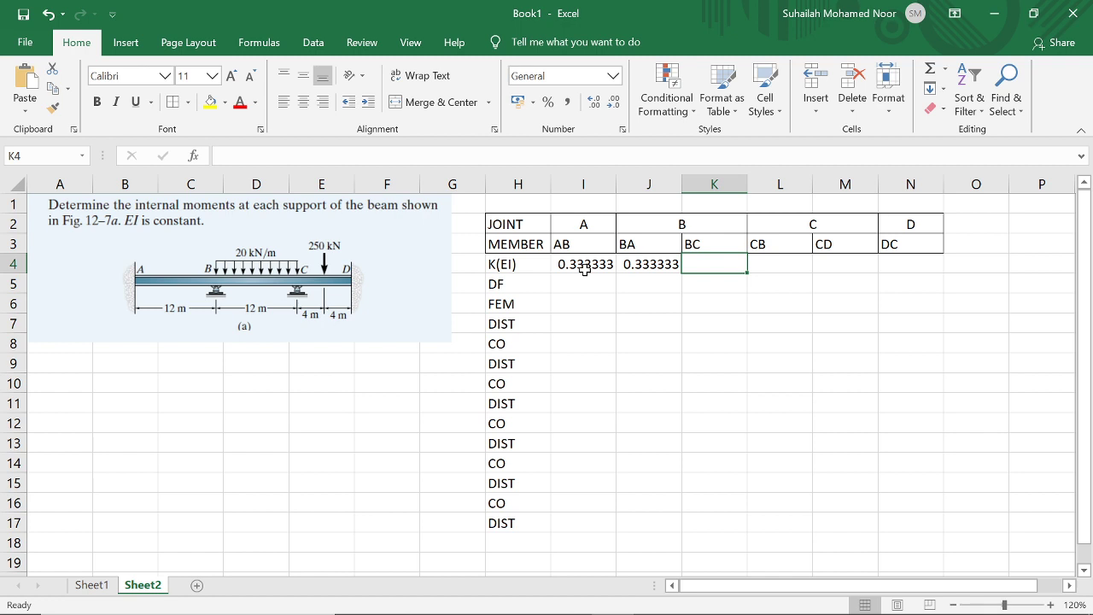
pyautogui.write('=4/12')
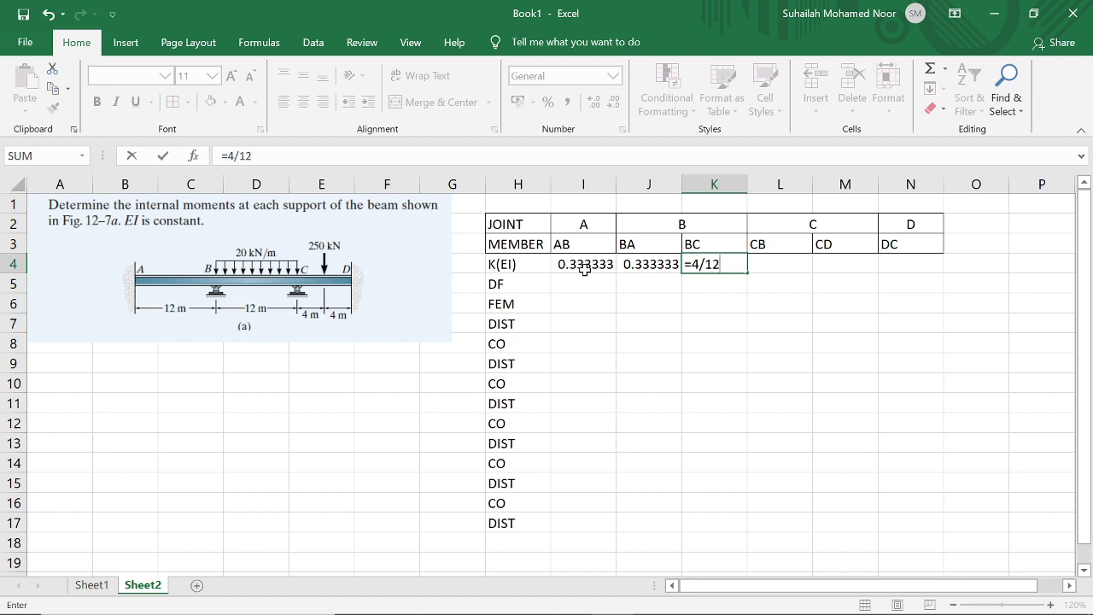
pyautogui.press('Tab')
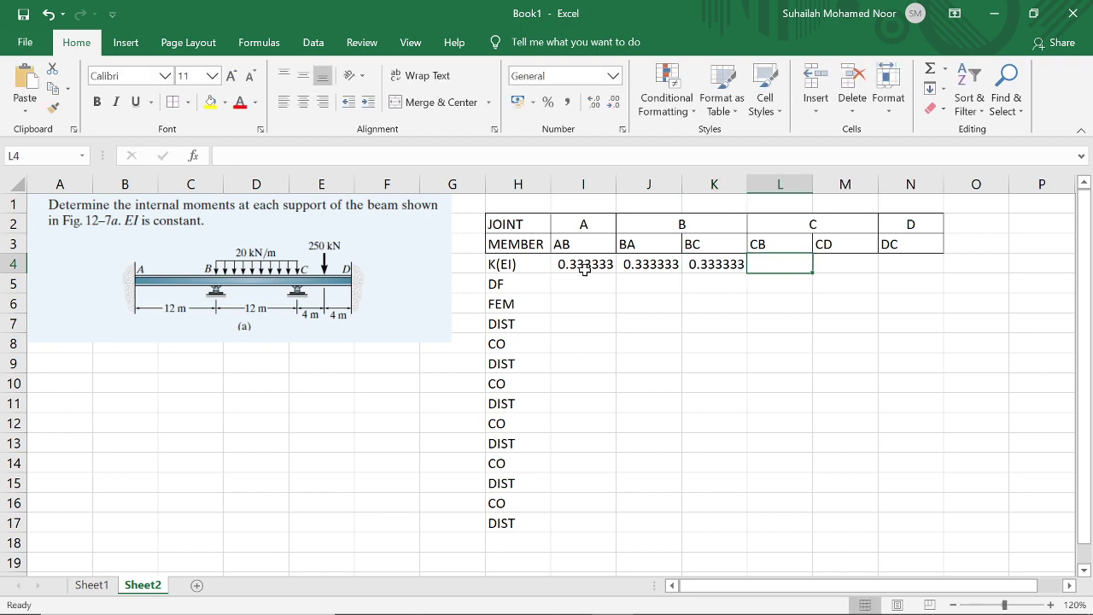
pyautogui.write('=4/1')
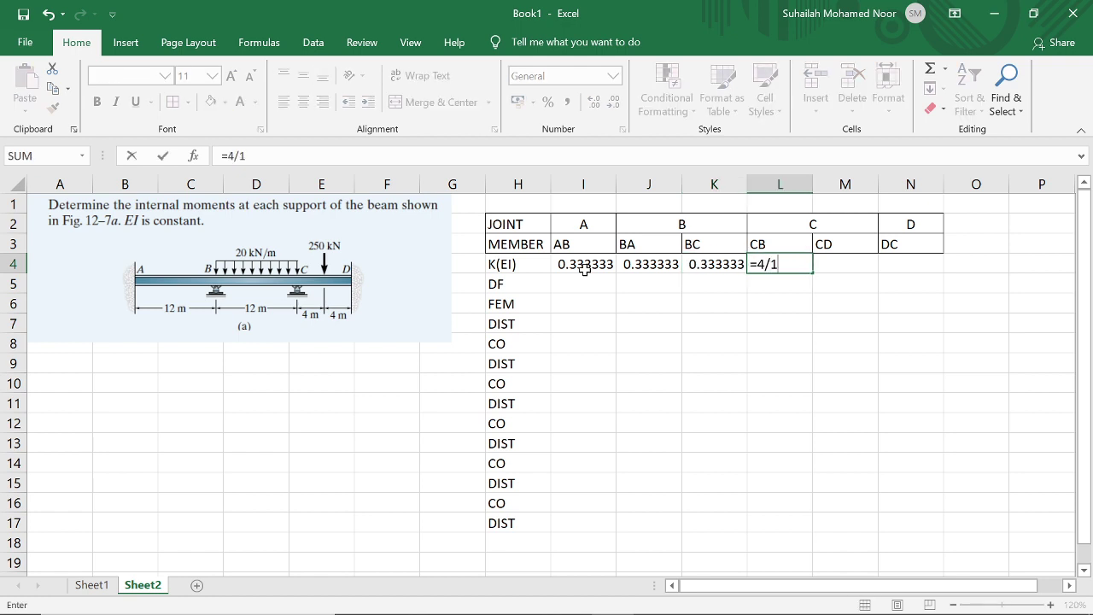
pyautogui.write('2')
pyautogui.press('Tab')
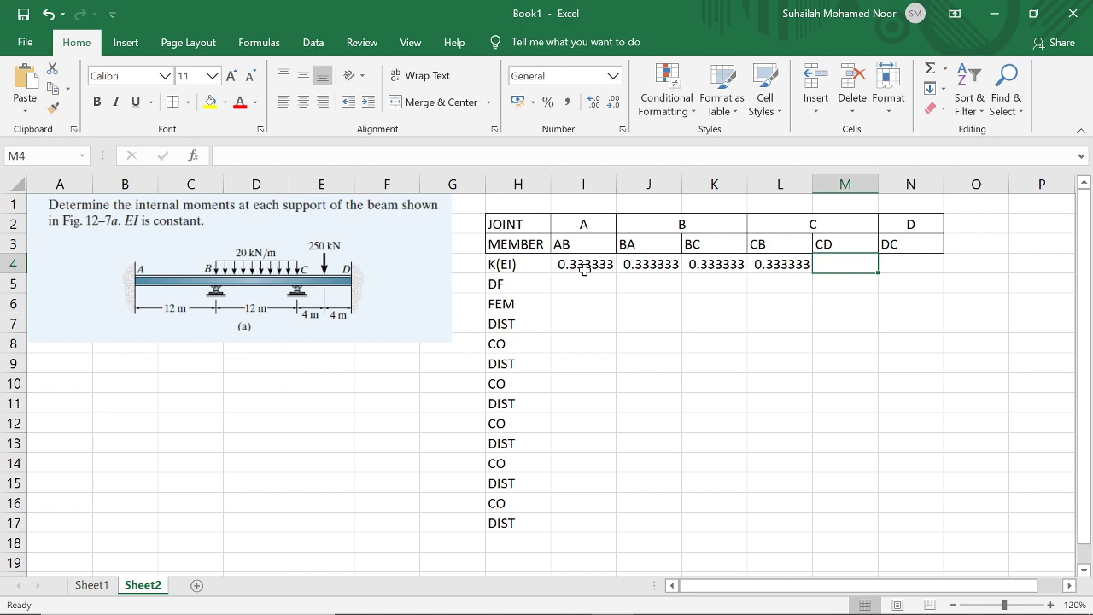
# Enter the stiffness formula =4/8 for members CD and DC in cells M4 and N4
pyautogui.write('=4/8')
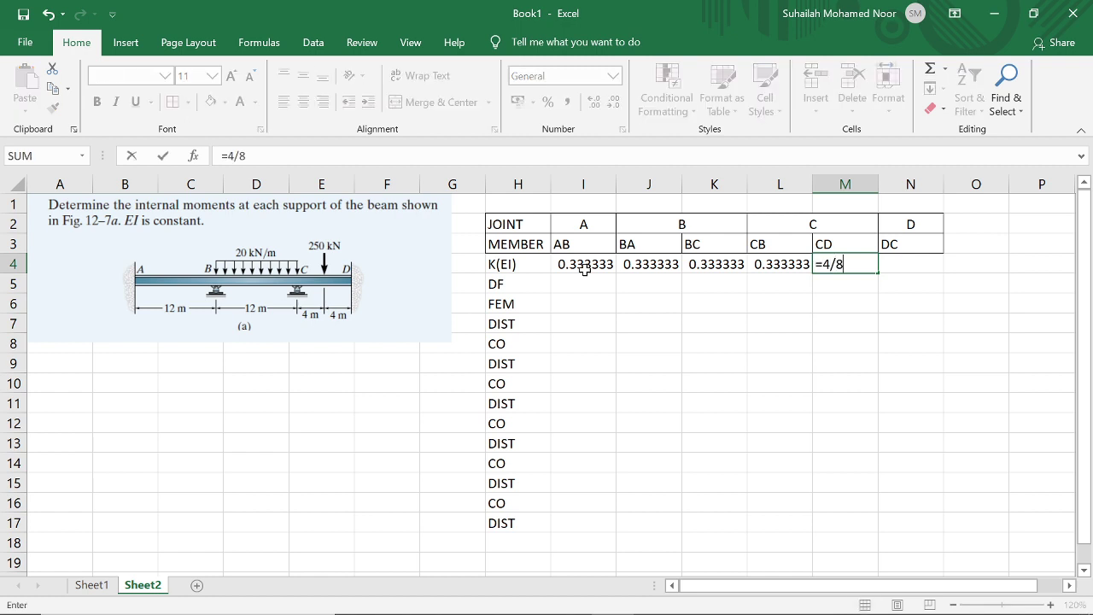
pyautogui.press('Tab')
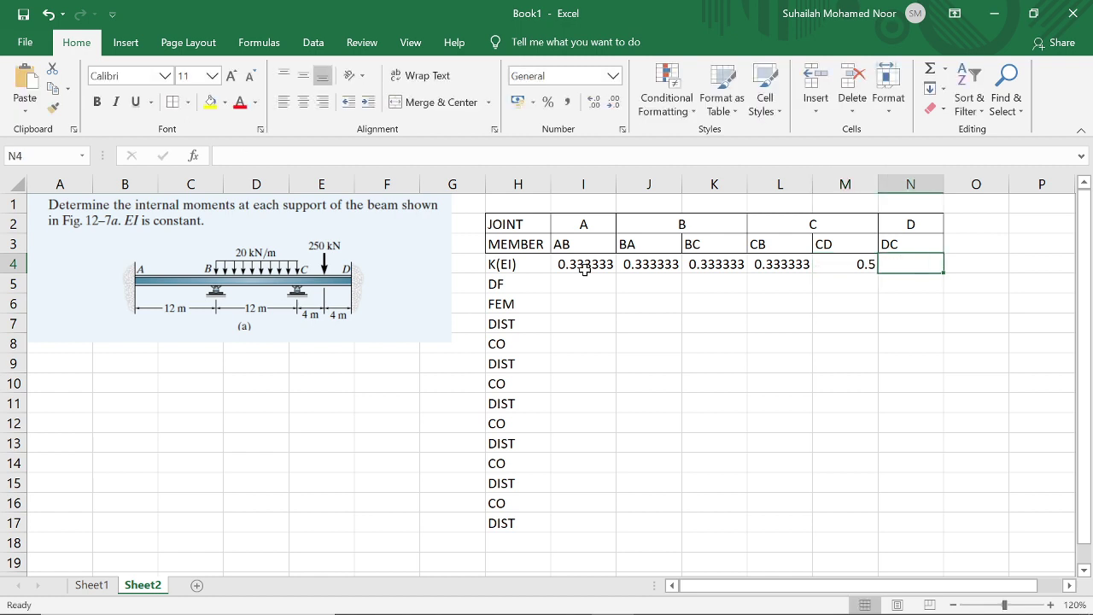
pyautogui.write('=4/8')
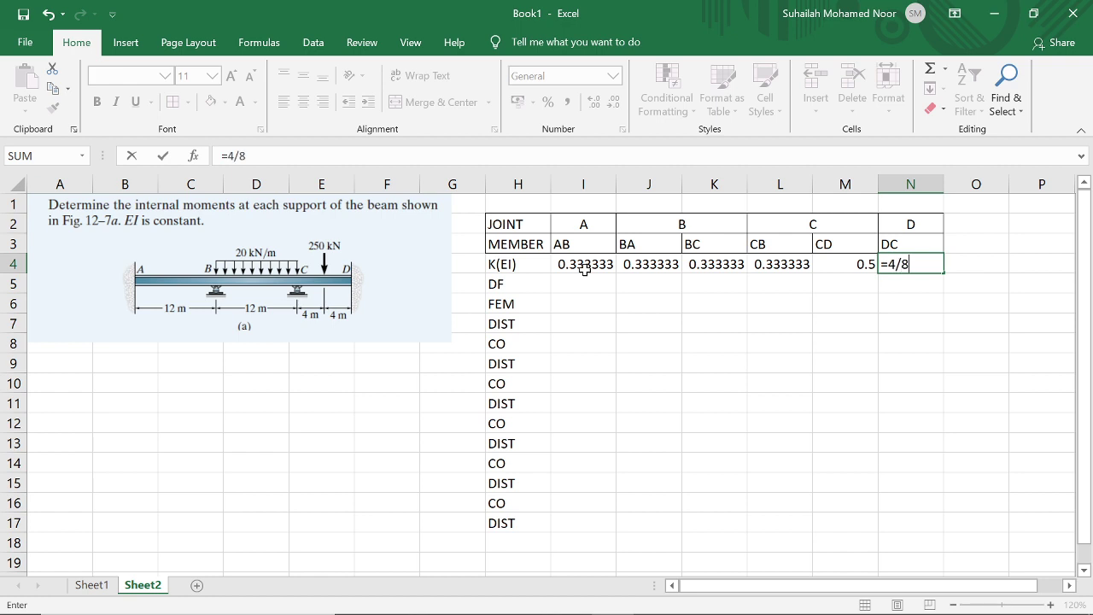
pyautogui.press('Return')
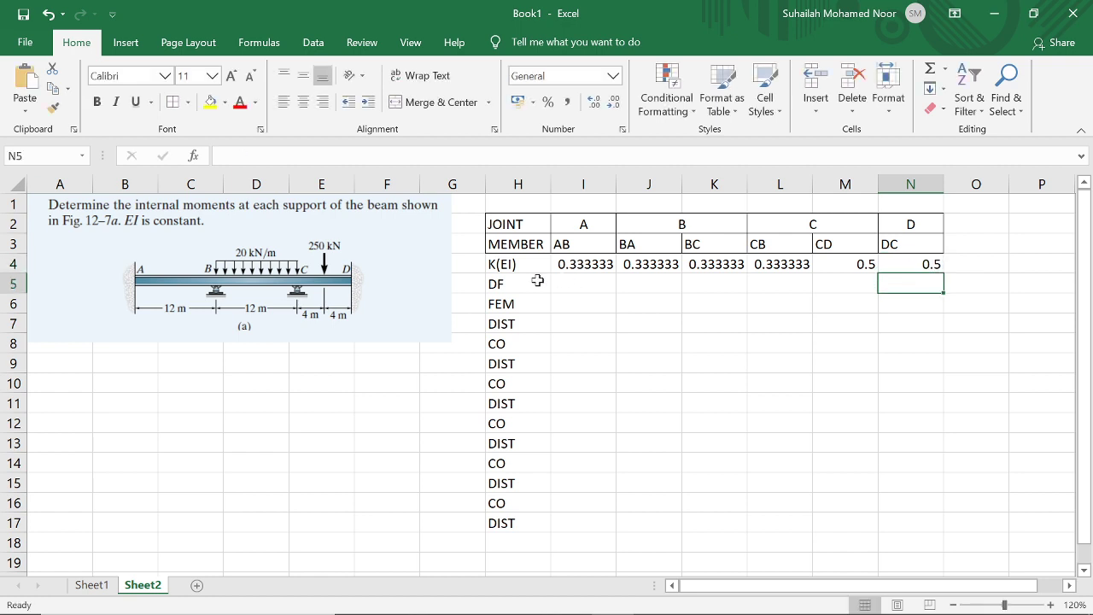
# Reduce the stiffness values in I4 to L4 to three decimal places
pyautogui.click(603, 264)
pyautogui.keyDown('shift'); pyautogui.click(798, 267); pyautogui.keyUp('shift')
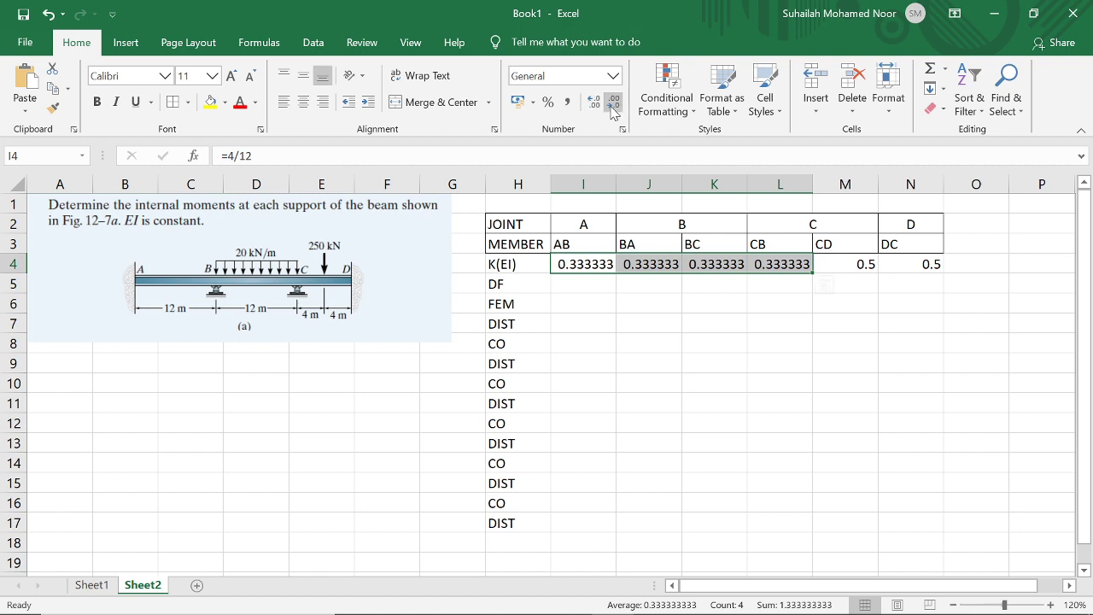
pyautogui.click(614, 104)
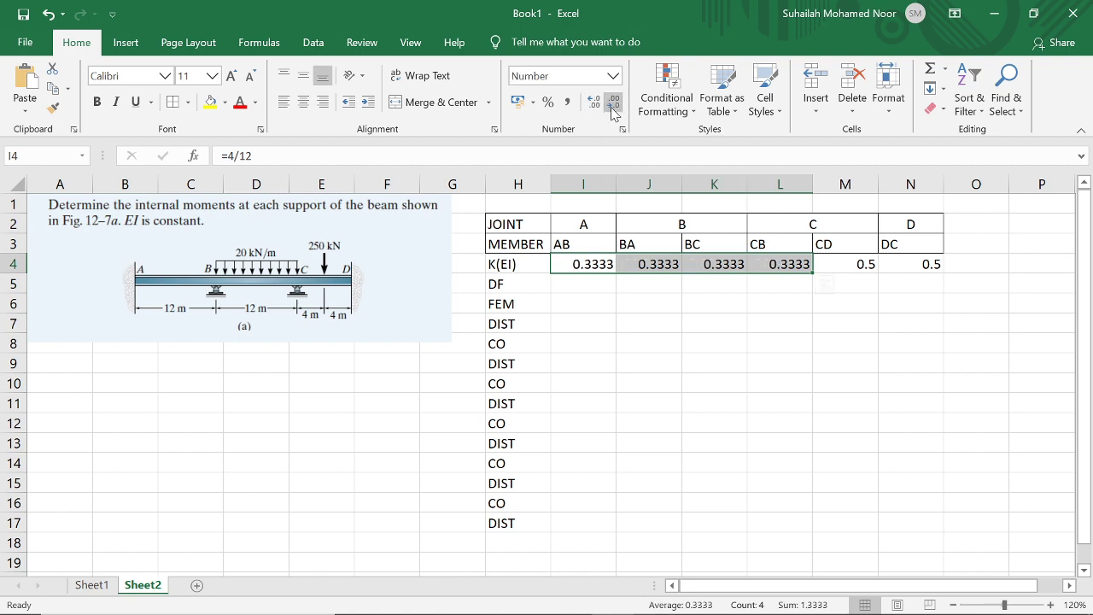
pyautogui.click(613, 104)
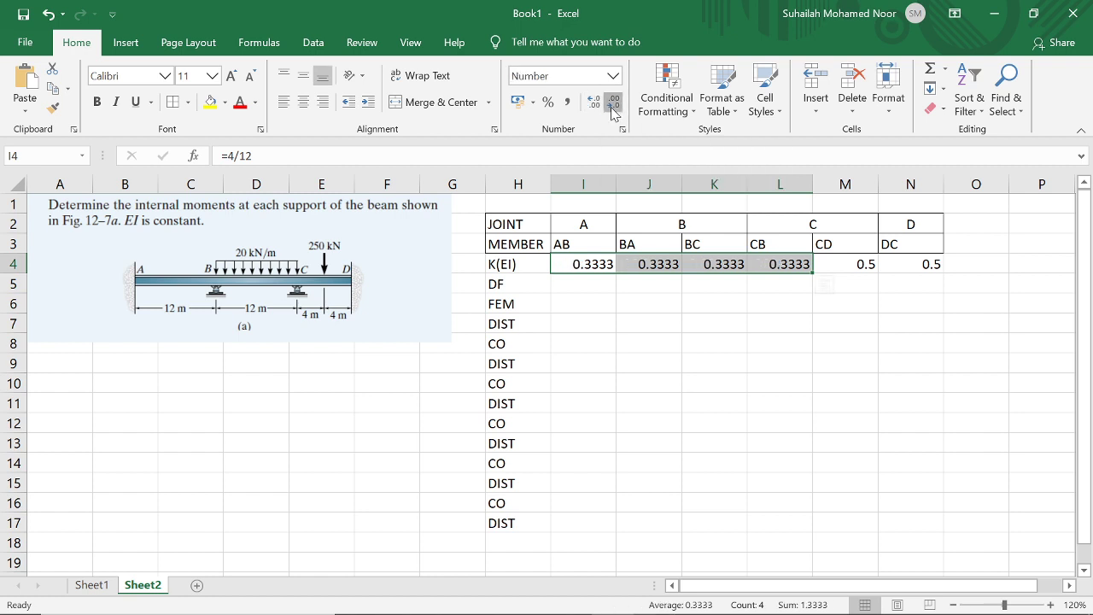
pyautogui.click(692, 379)
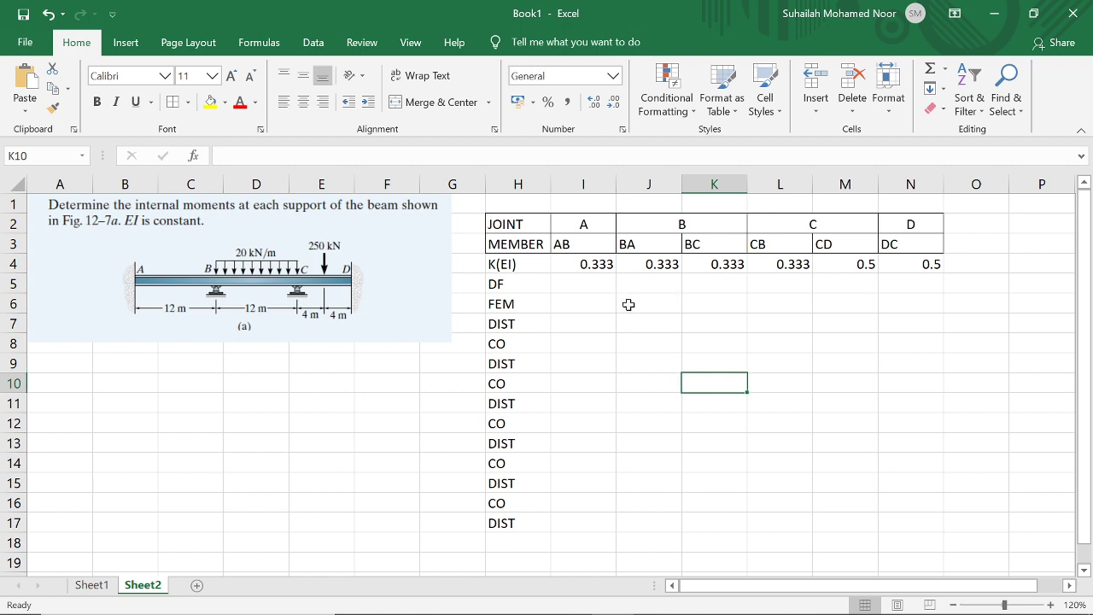
# Enter a distribution factor of 0 for the fixed ends, members AB in I5 and DC in N5
pyautogui.click(580, 284)
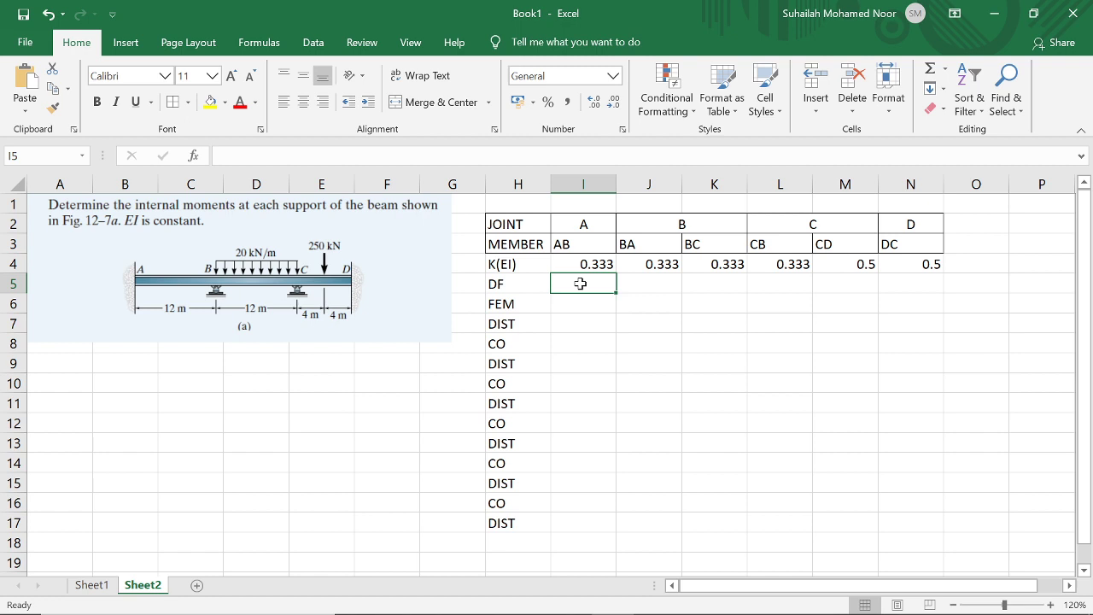
pyautogui.write('0')
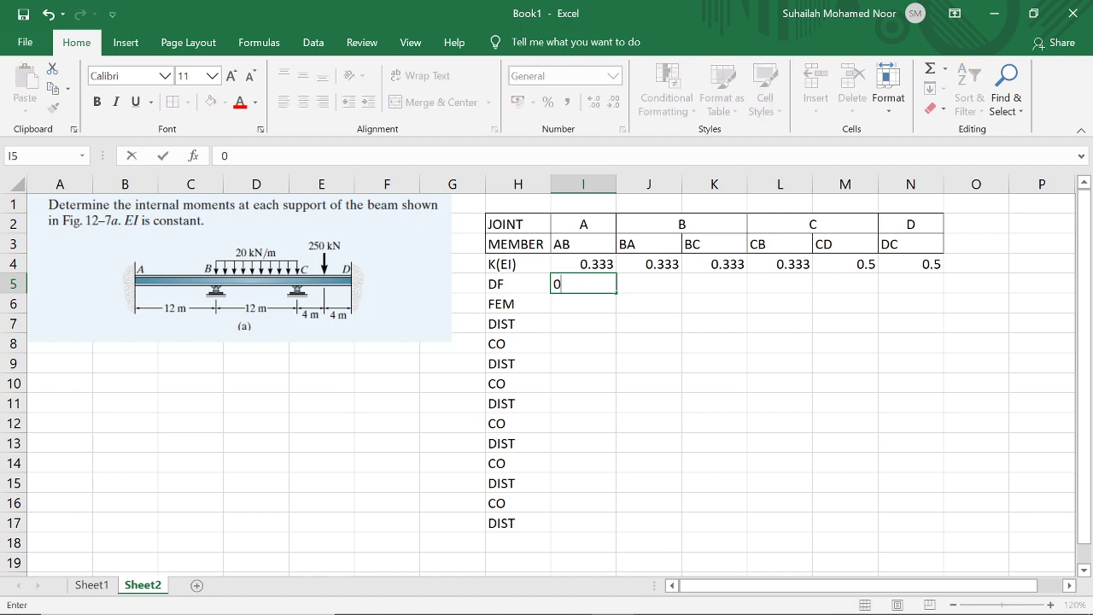
pyautogui.press('Right')
pyautogui.press('Right')
pyautogui.press('Right')
pyautogui.press('Right')
pyautogui.press('Right')
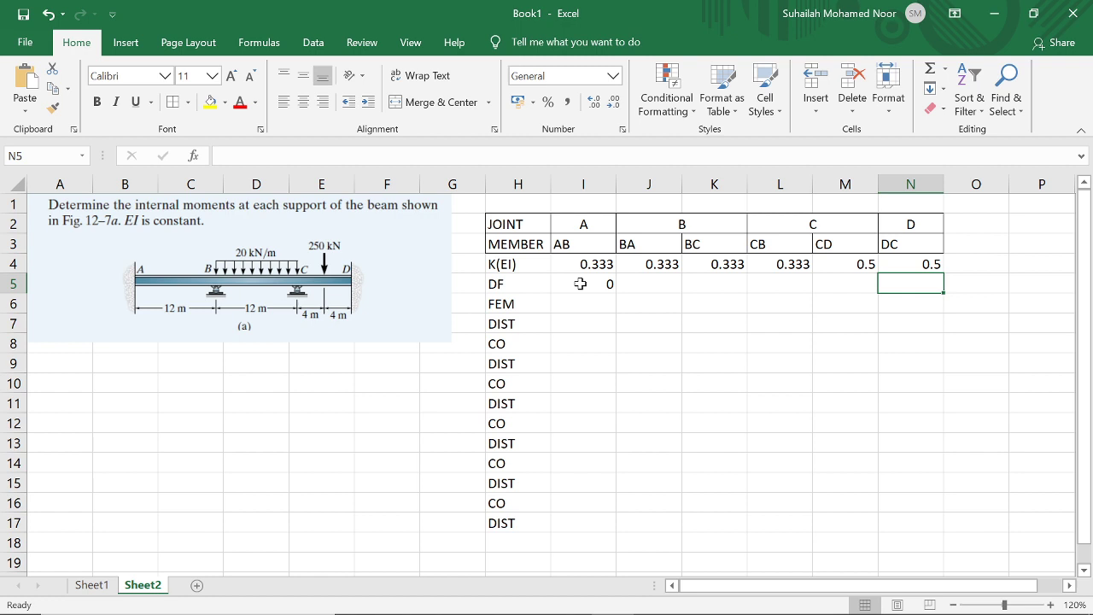
pyautogui.write('0')
pyautogui.press('Return')
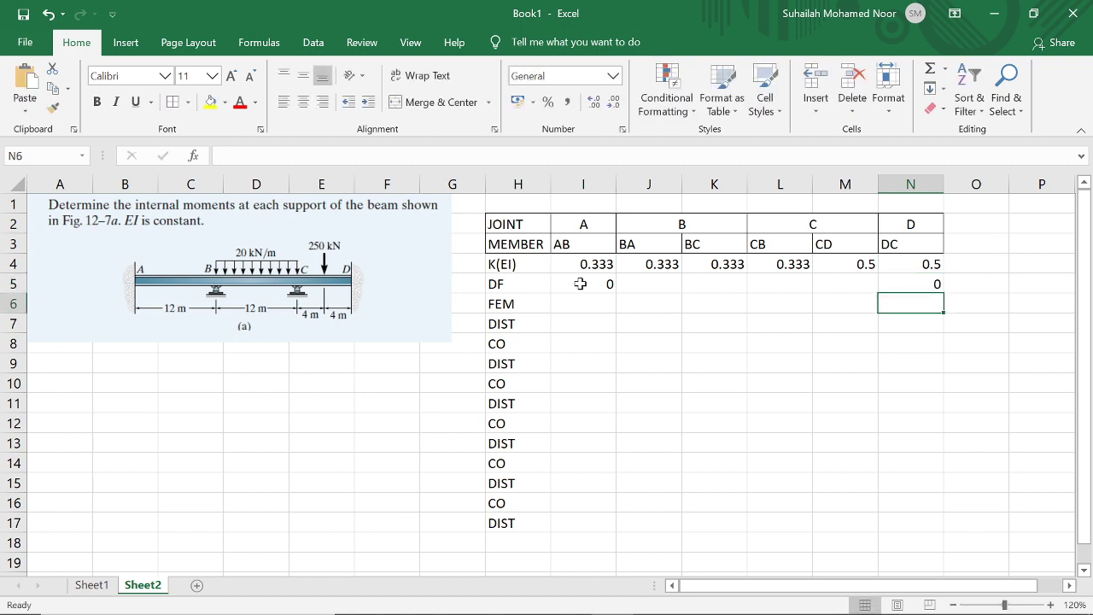
# Enter the distribution factor formula =J4/(J4+K4) for member BA in cell J5
pyautogui.click(688, 337)
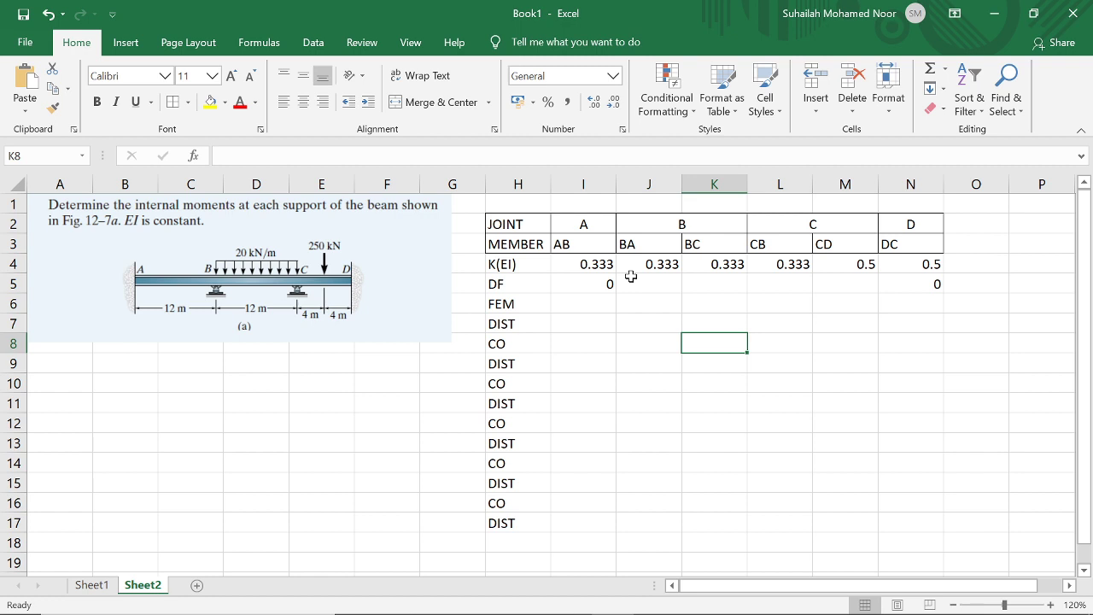
pyautogui.click(672, 224)
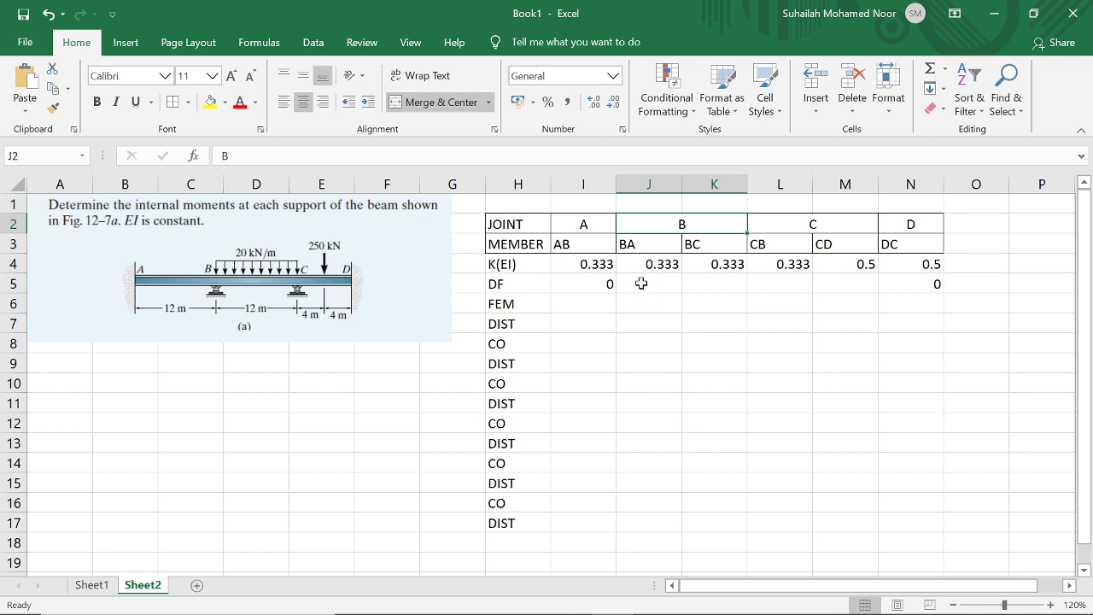
pyautogui.click(646, 287)
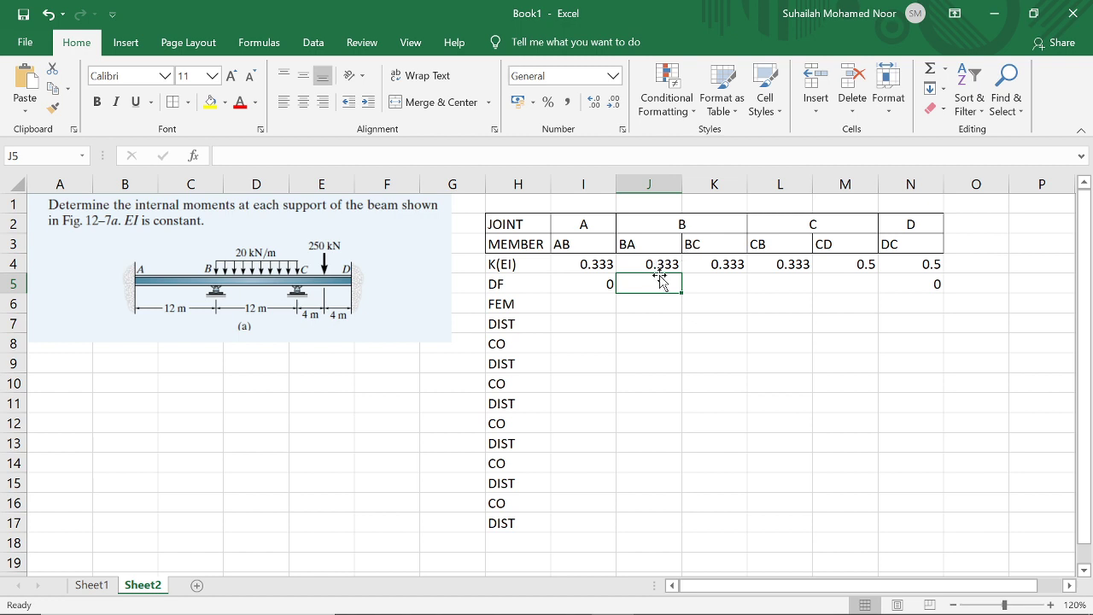
pyautogui.write('=')
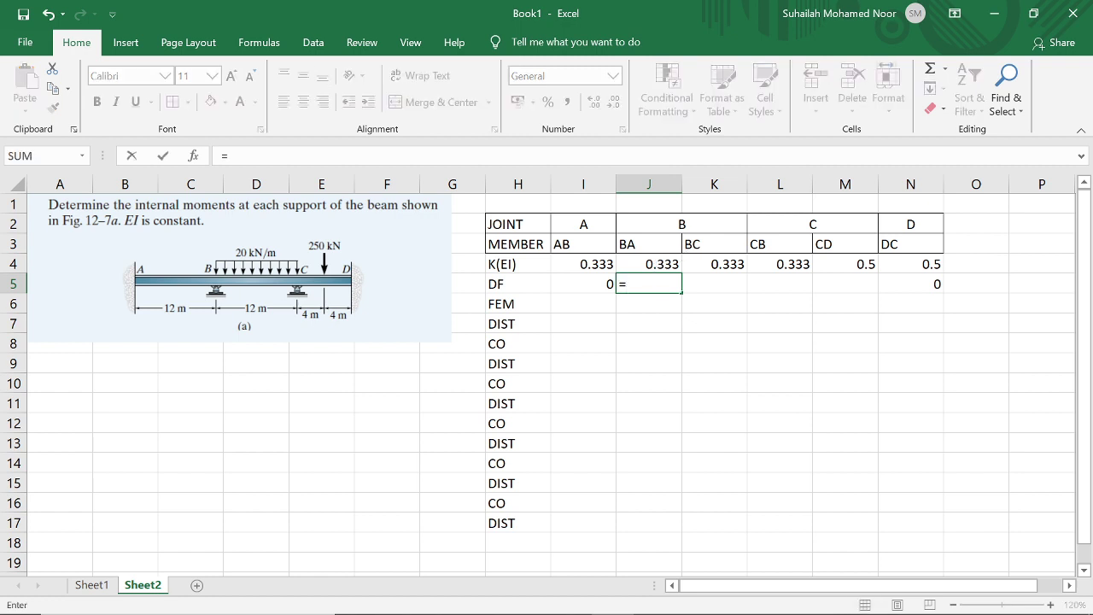
pyautogui.click(666, 264)
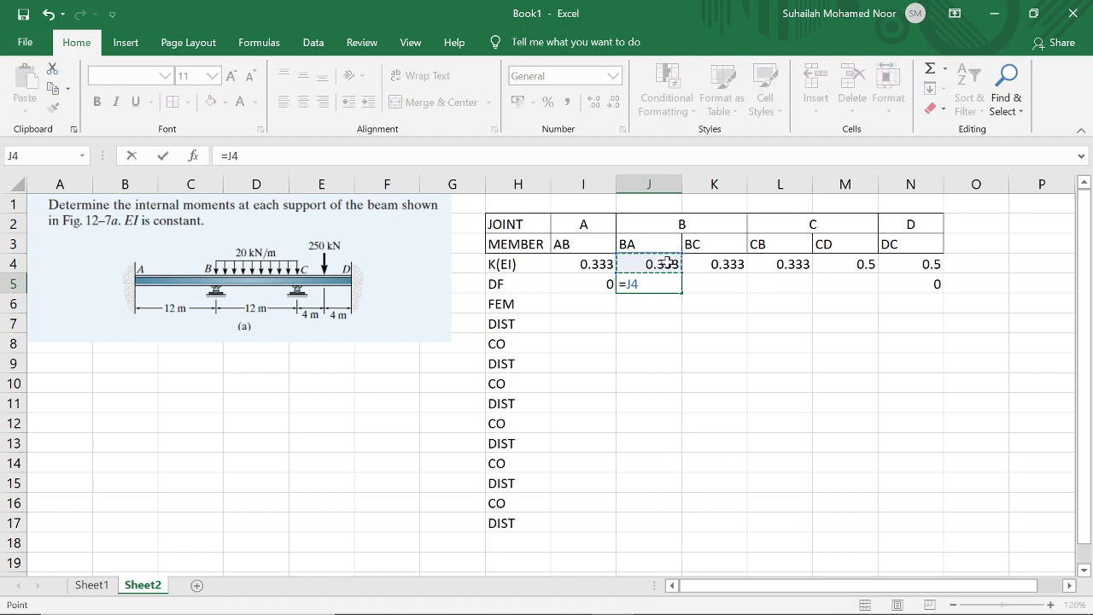
pyautogui.write('/(')
pyautogui.click(666, 264)
pyautogui.write('+')
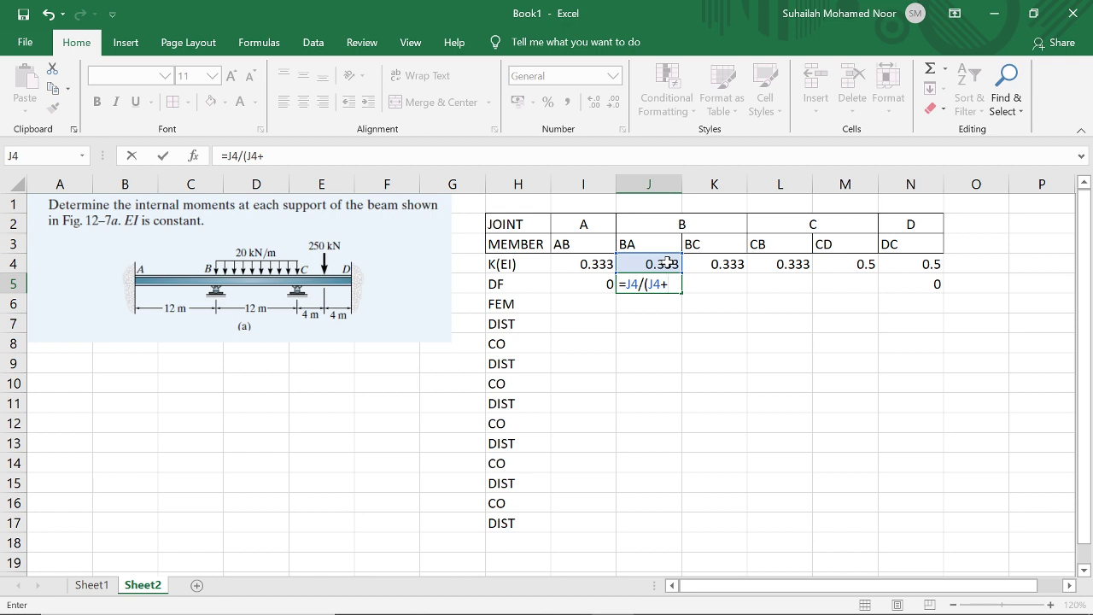
pyautogui.click(720, 265)
pyautogui.write(')')
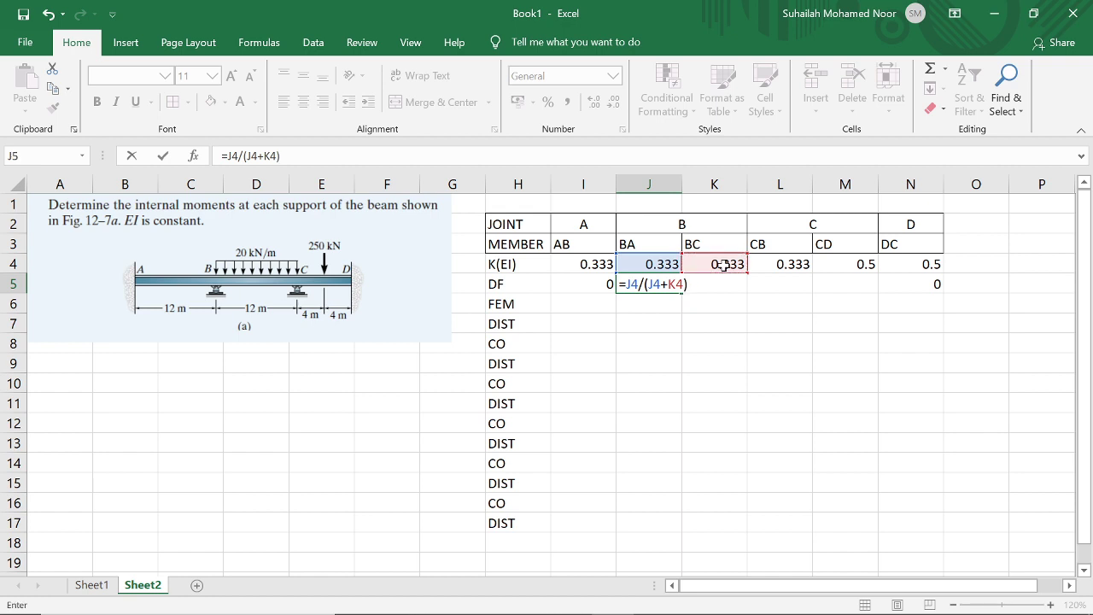
pyautogui.press('Return')
# Enter the distribution factor formula =1-J5 for member BC in cell K5
pyautogui.click(718, 283)
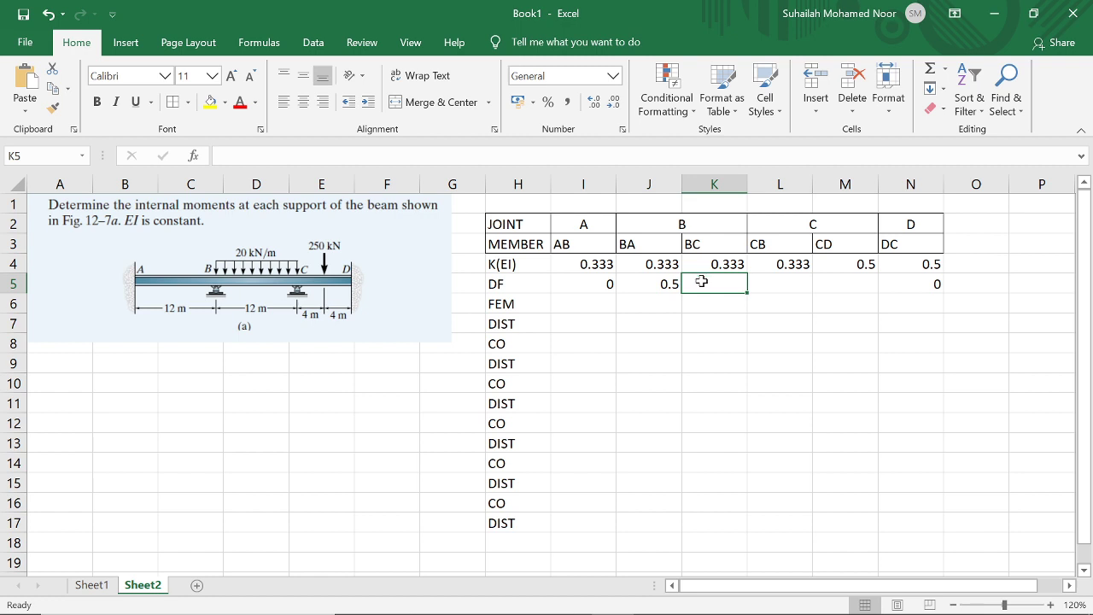
pyautogui.write('=')
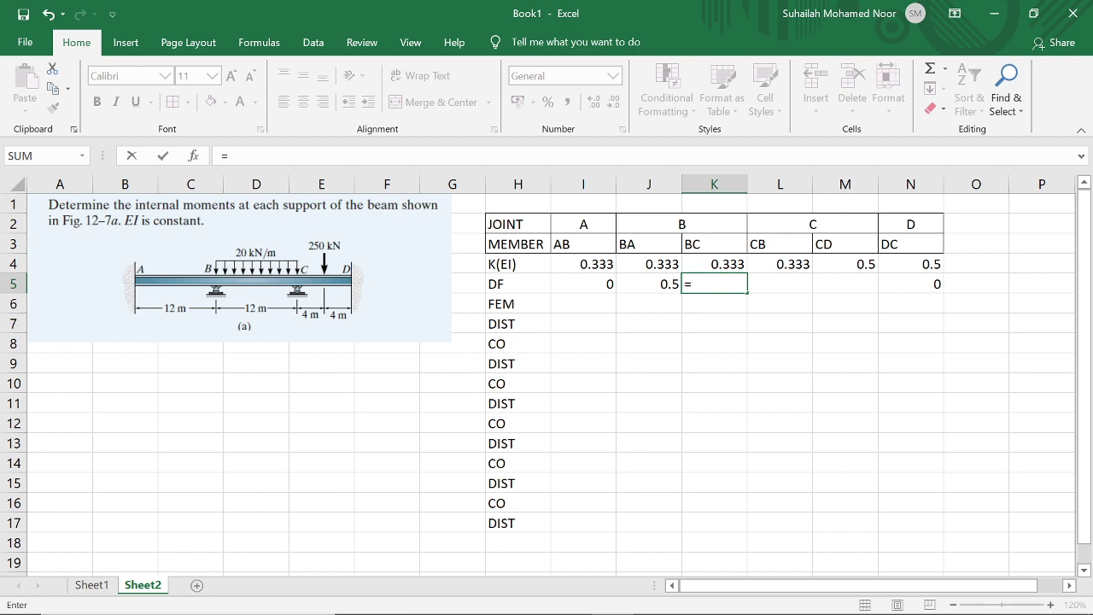
pyautogui.write('1-')
pyautogui.click(665, 284)
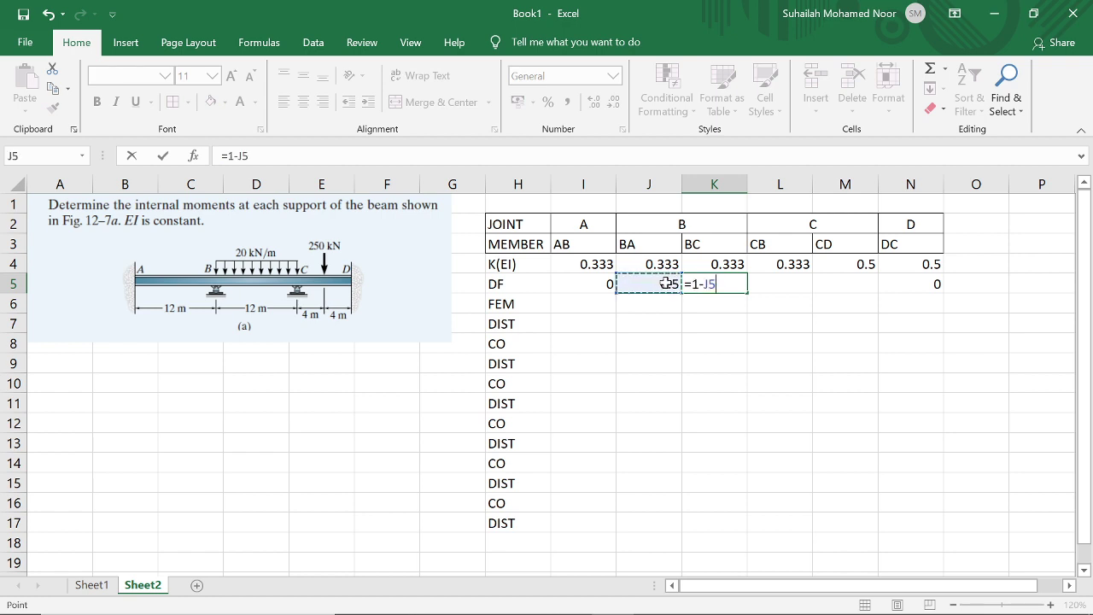
pyautogui.press('Return')
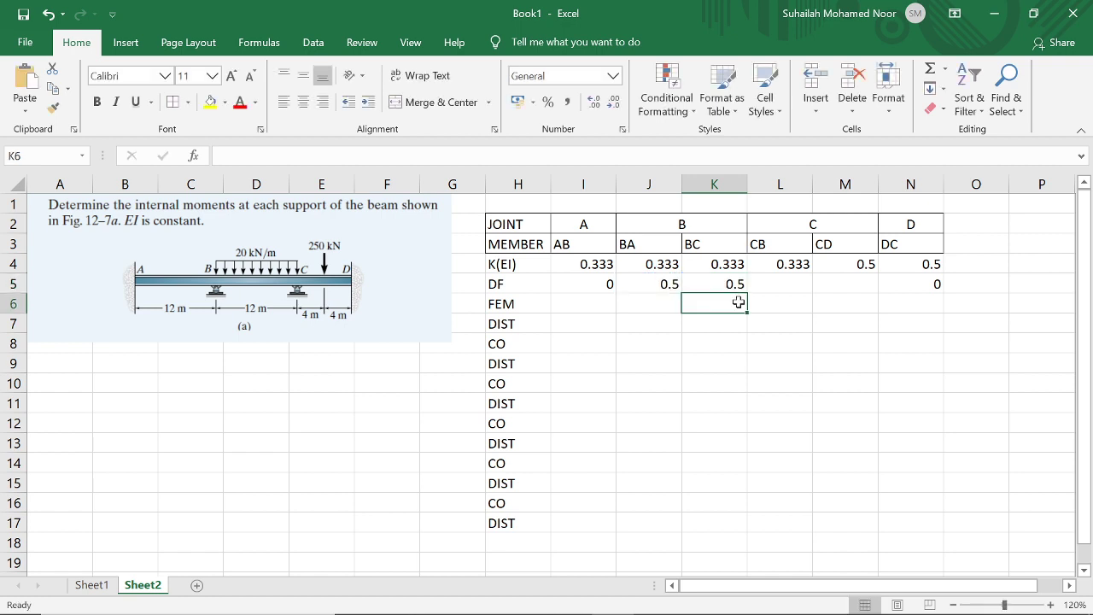
pyautogui.click(740, 360)
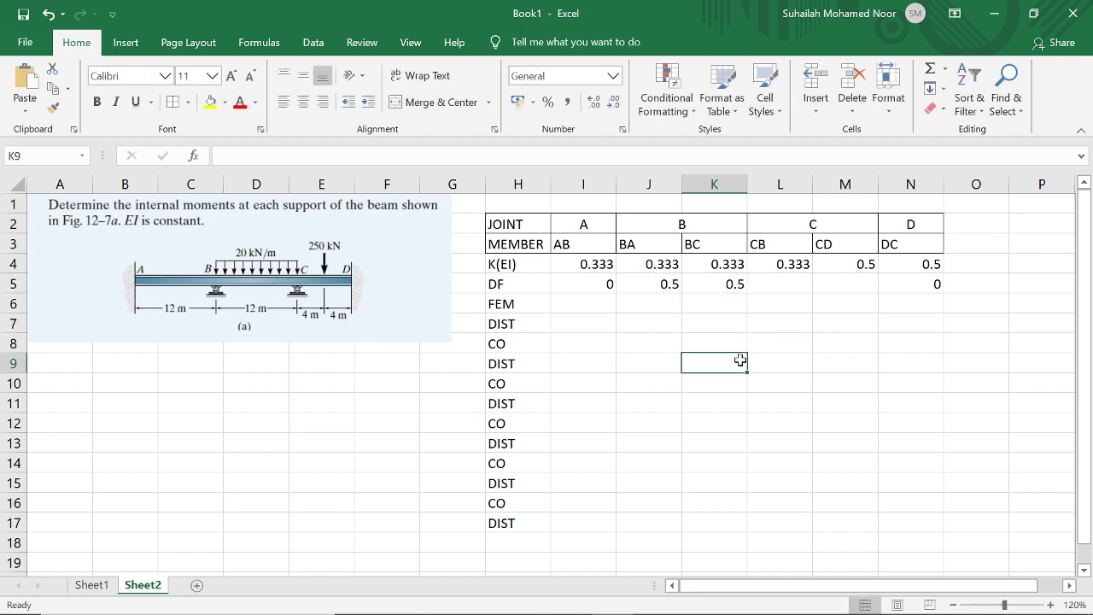
# Enter the distribution factor formula =L4/(L4+M4) for member CB in cell L5
pyautogui.click(785, 284)
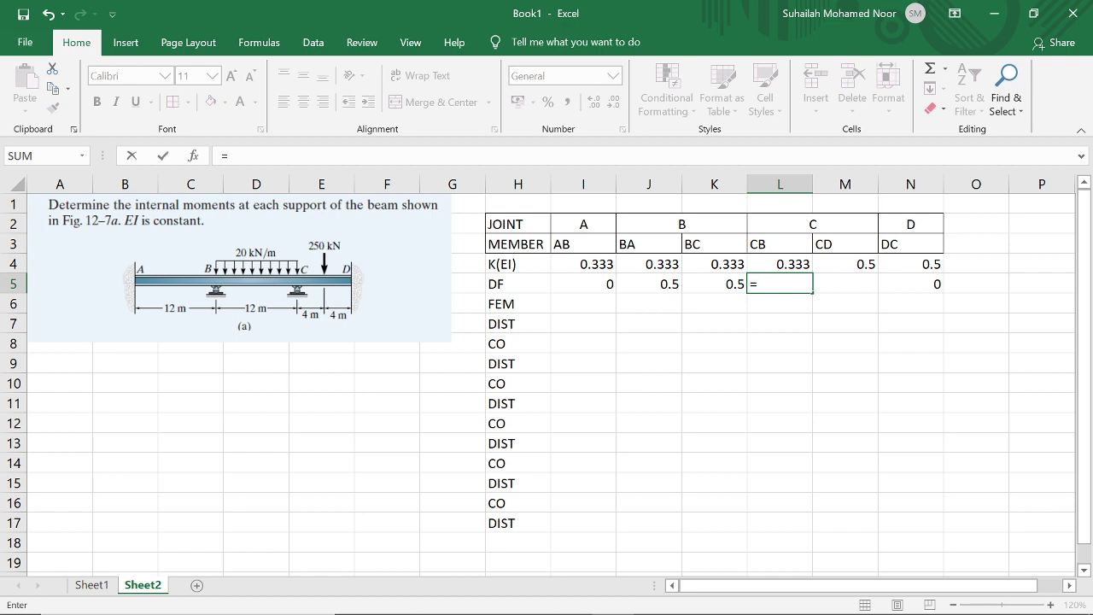
pyautogui.click(797, 265)
pyautogui.write('/')
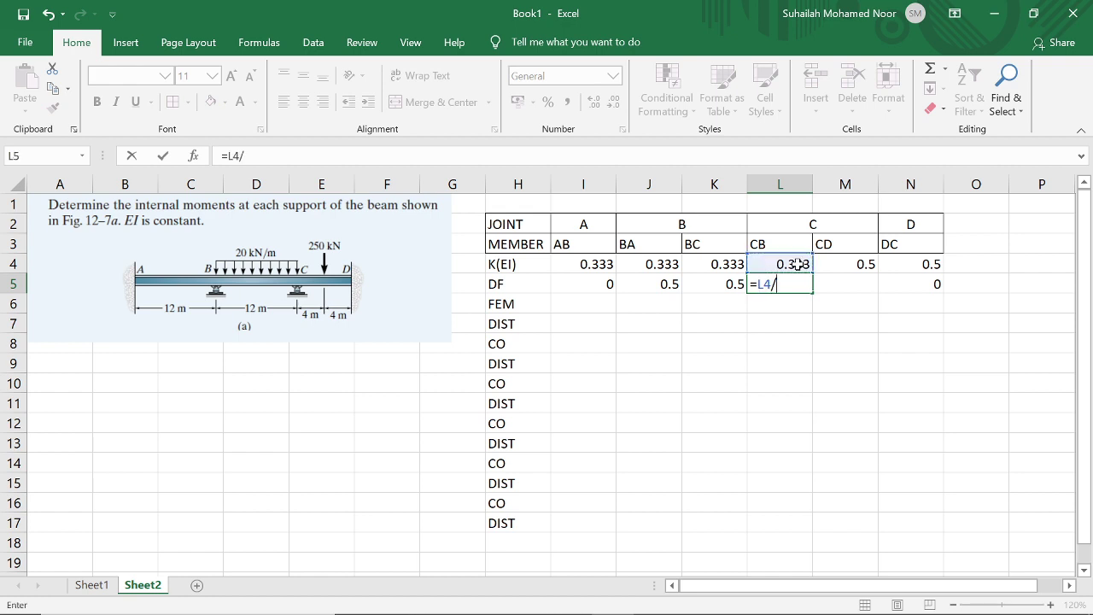
pyautogui.write('(')
pyautogui.click(792, 266)
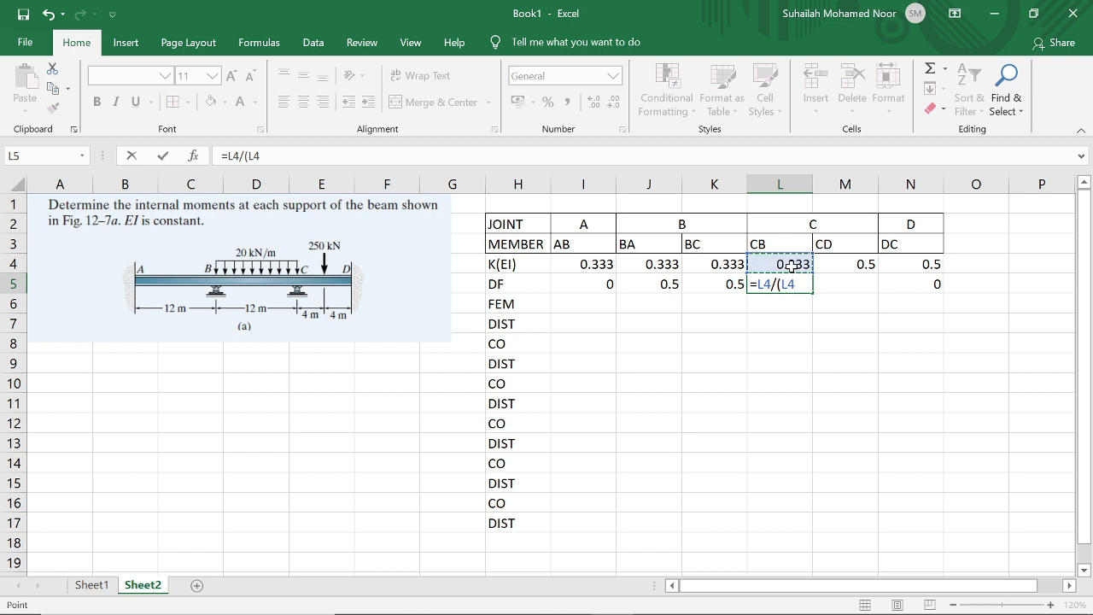
pyautogui.write('+')
pyautogui.click(840, 263)
pyautogui.write(')')
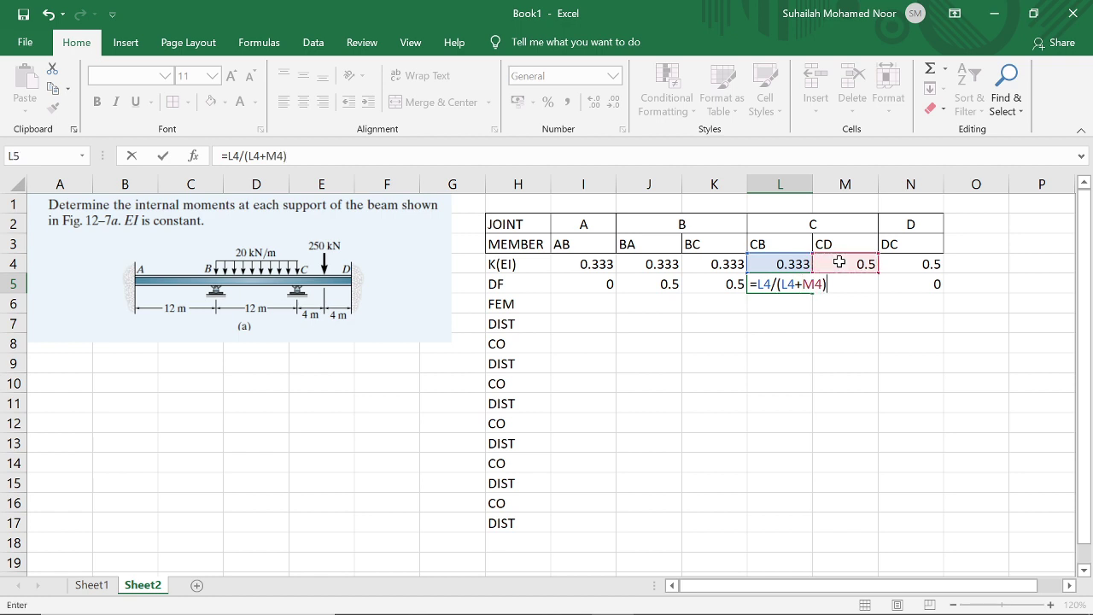
pyautogui.press('Return')
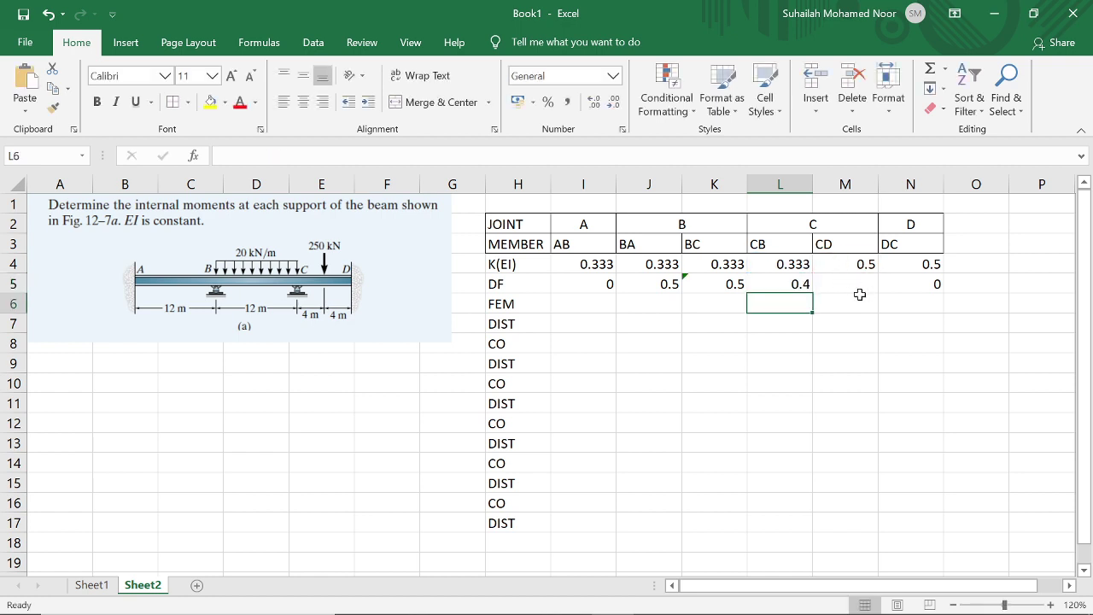
# Enter the distribution factor formula =M4/(L4+M4) for member CD in cell M5
pyautogui.click(852, 288)
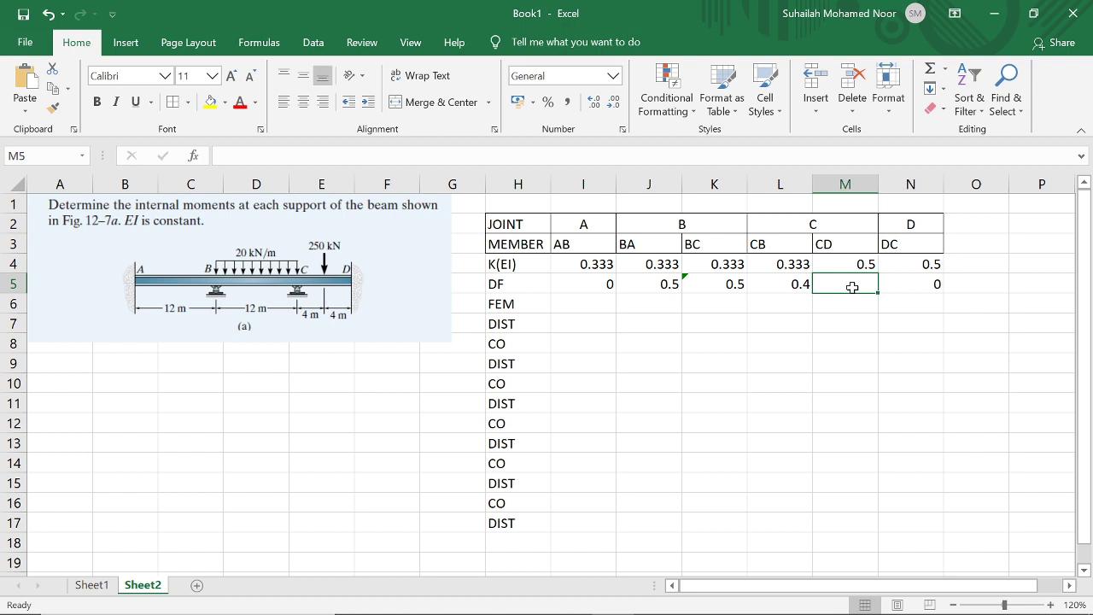
pyautogui.write('=')
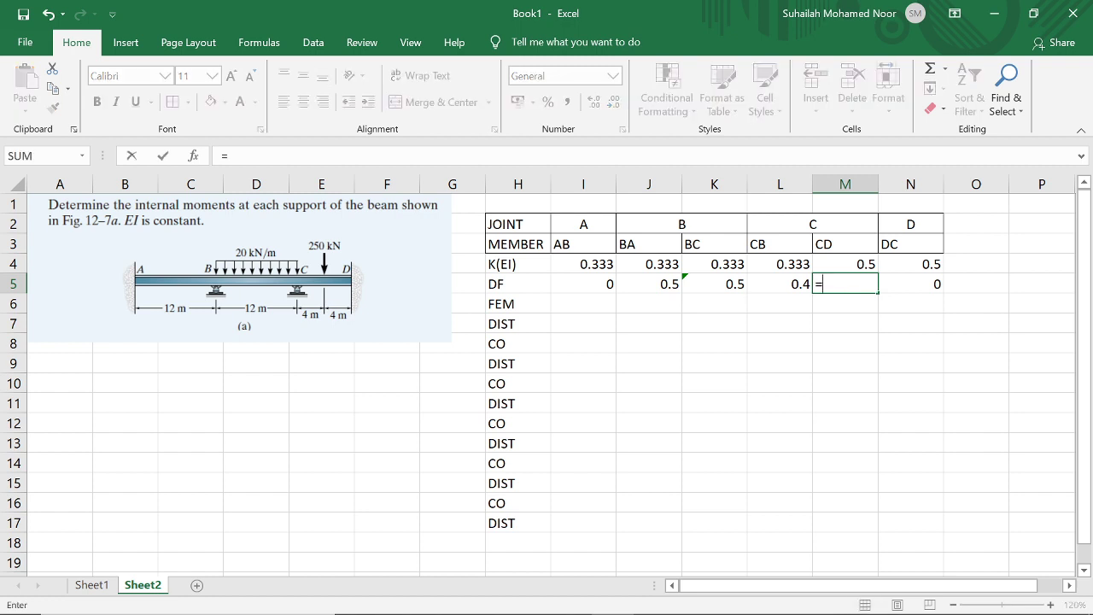
pyautogui.click(866, 263)
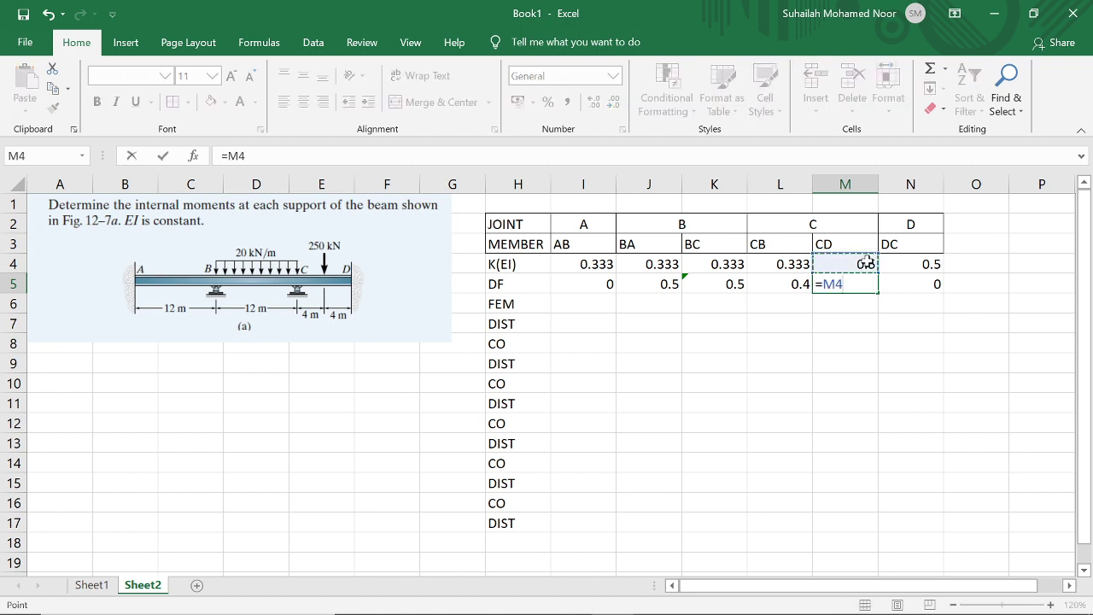
pyautogui.write('/(')
pyautogui.click(791, 266)
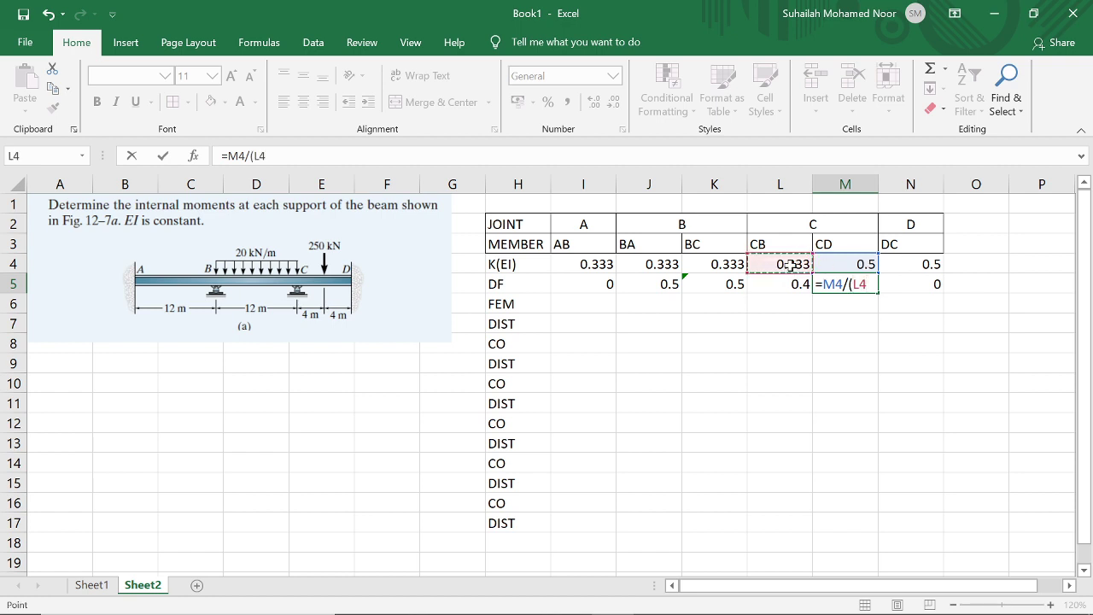
pyautogui.write('+')
pyautogui.click(842, 267)
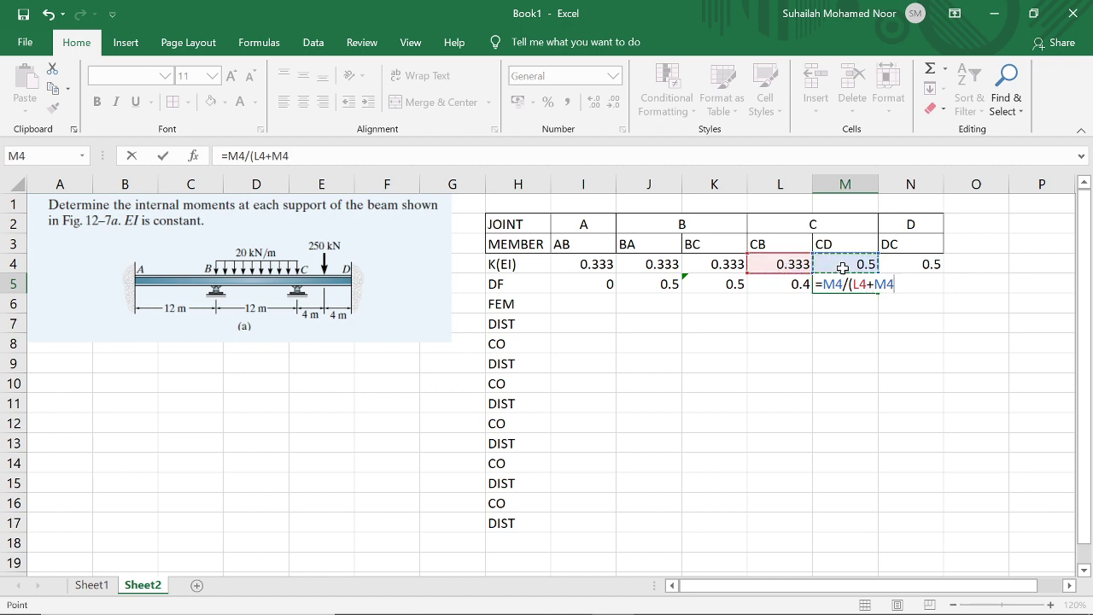
pyautogui.write(')')
pyautogui.press('Return')
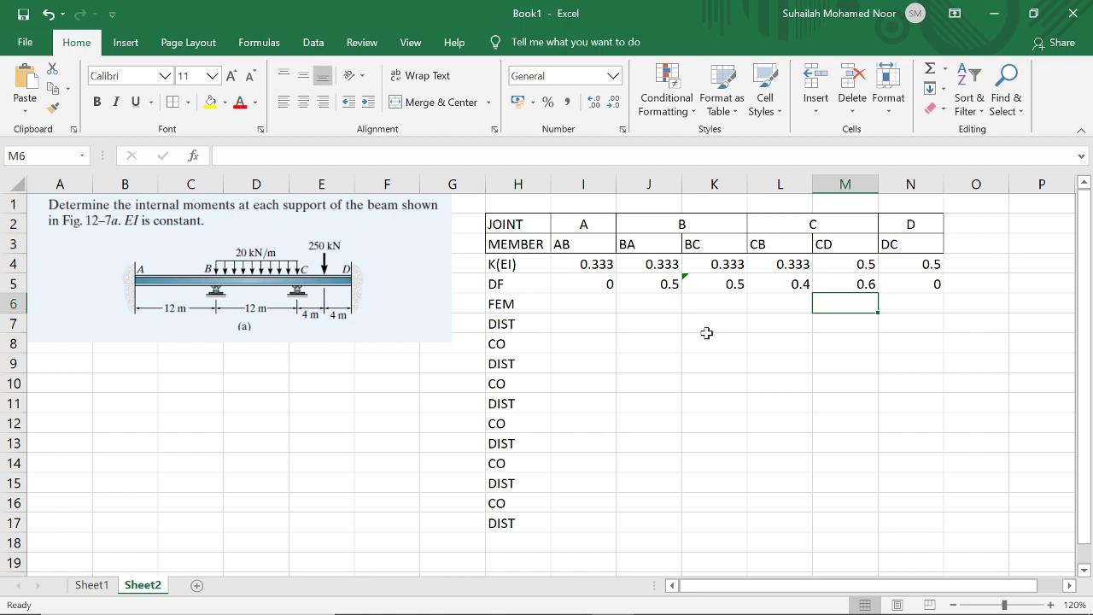
# Enter the fixed-end moments -240 in cell J6 and 240 in cell K6 of the FEM row
pyautogui.click(621, 304)
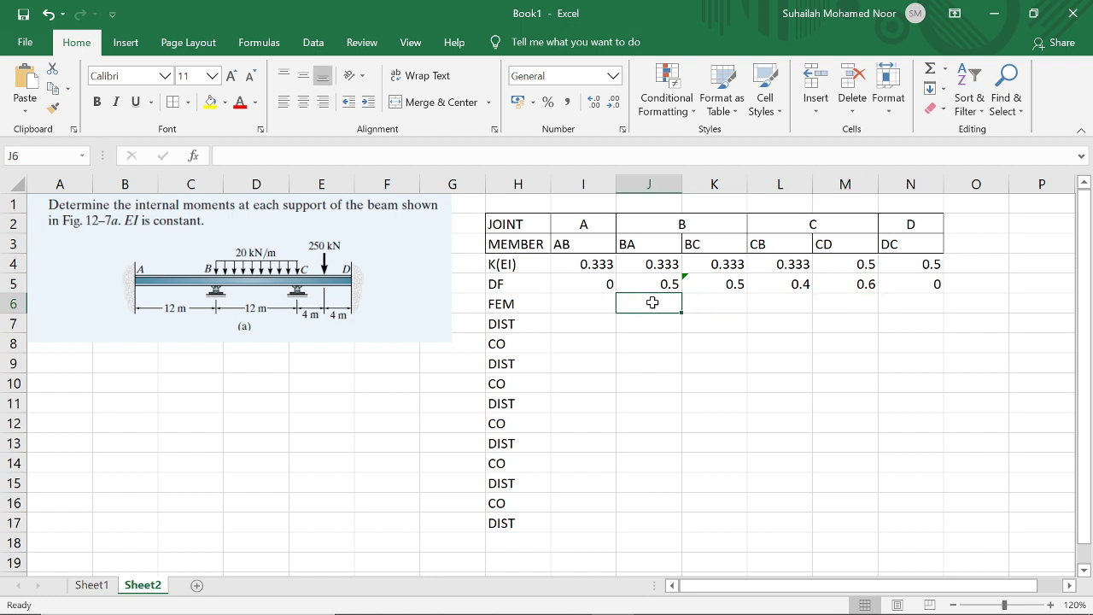
pyautogui.write('-')
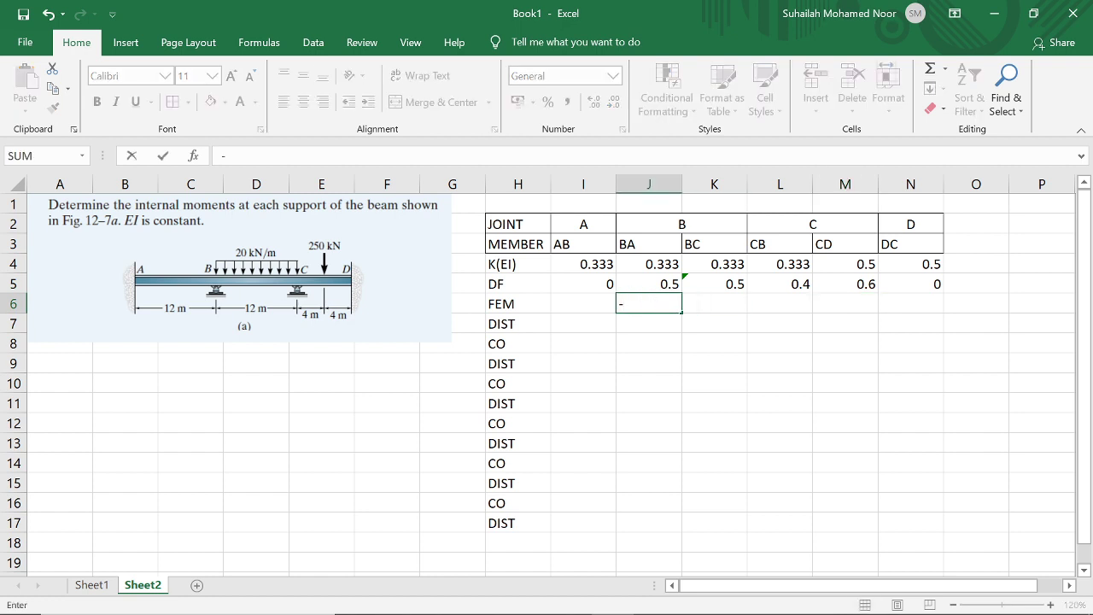
pyautogui.write('240')
pyautogui.press('Tab')
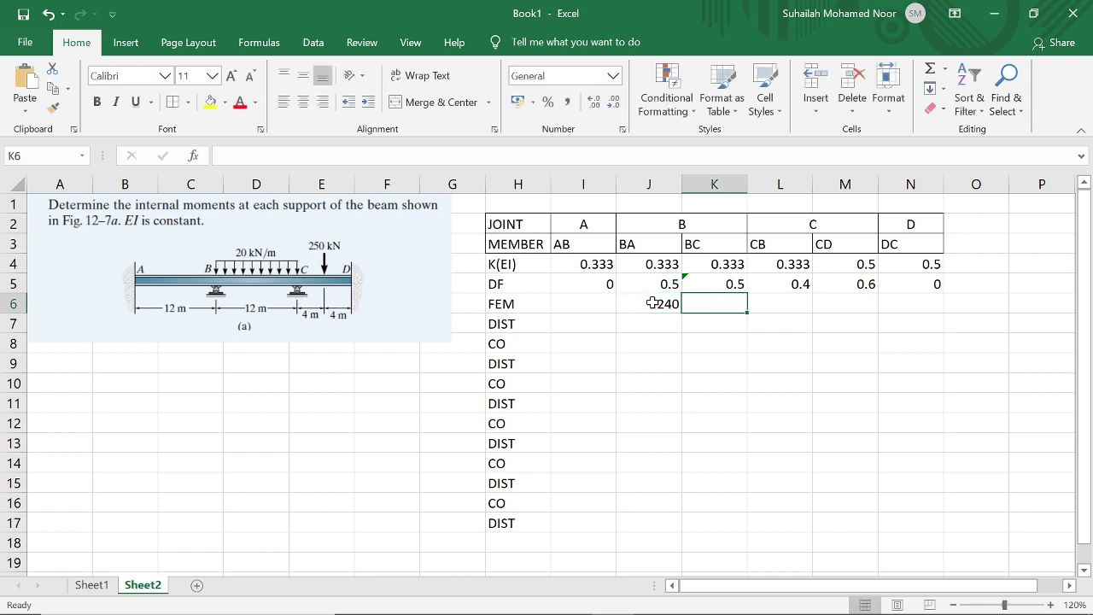
pyautogui.write('240')
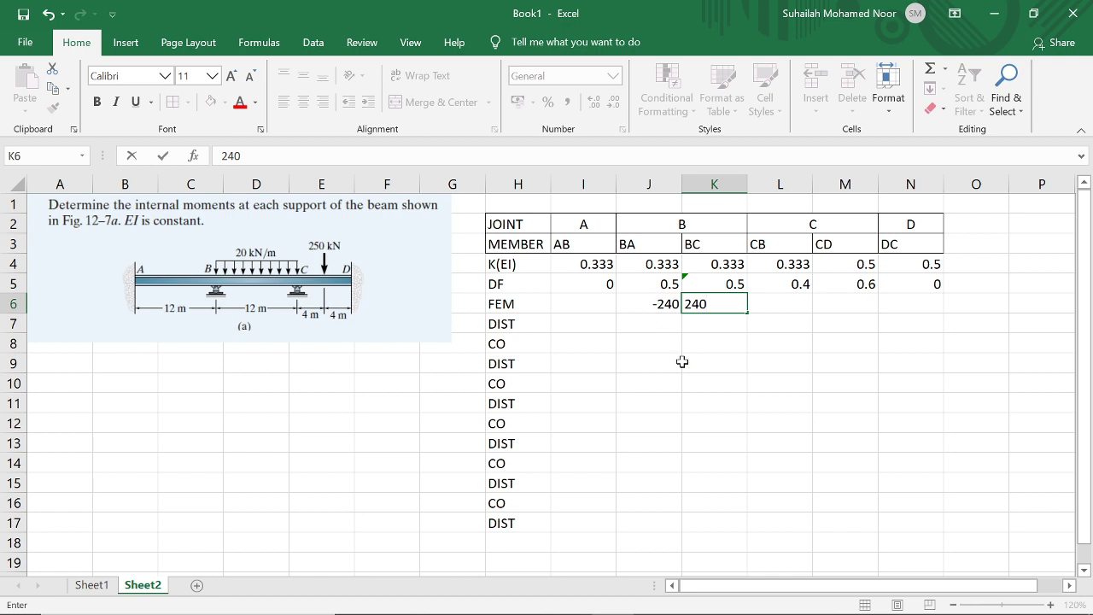
pyautogui.click(682, 362)
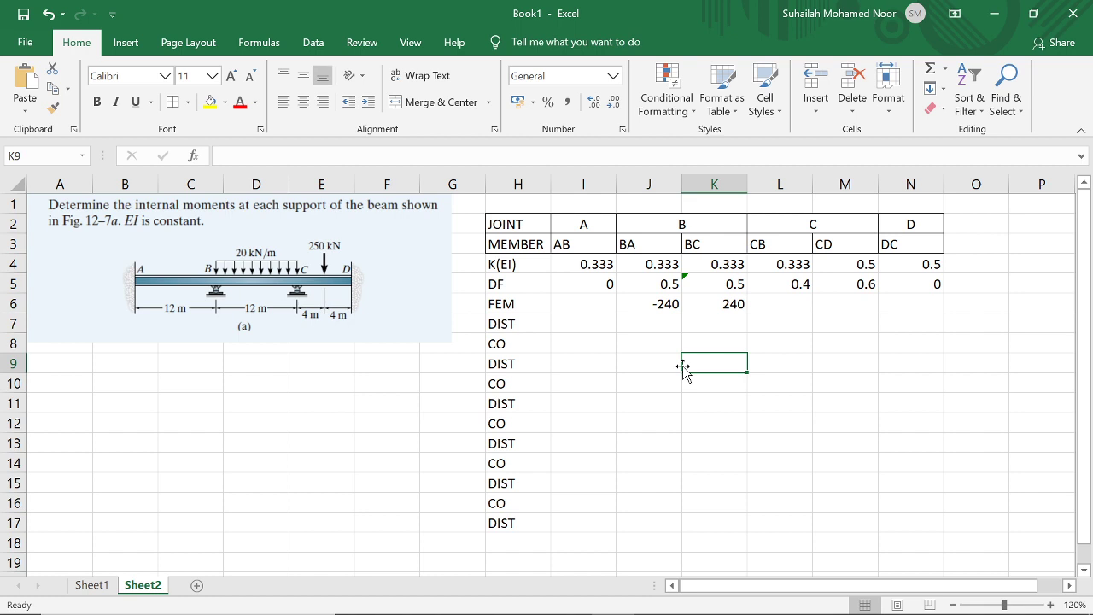
# Enter a fixed-end moment of -250 for member CB in cell L6
pyautogui.click(802, 304)
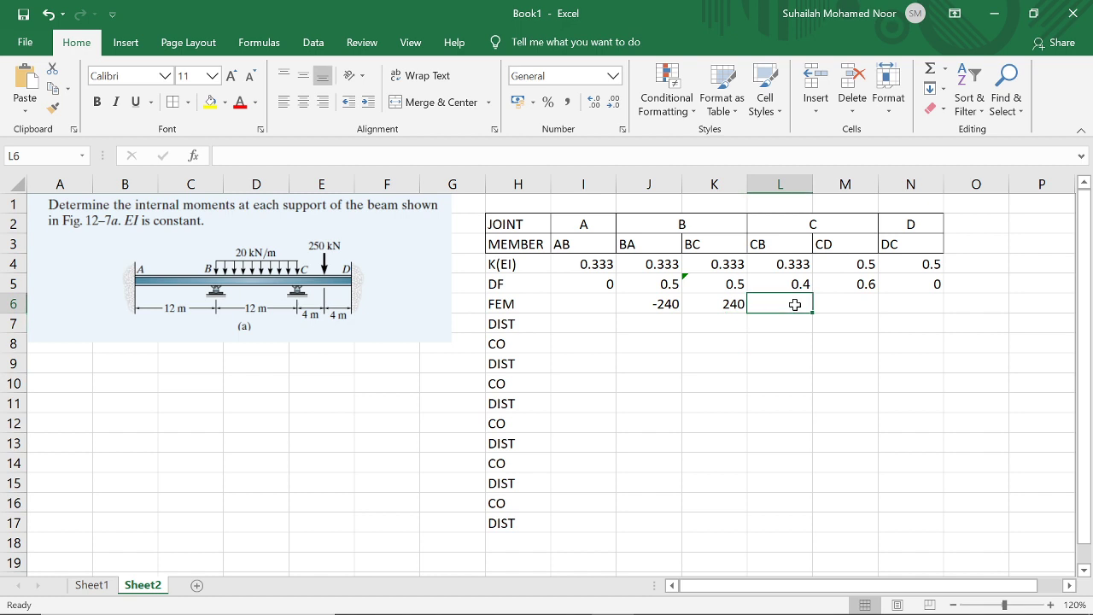
pyautogui.write('-250')
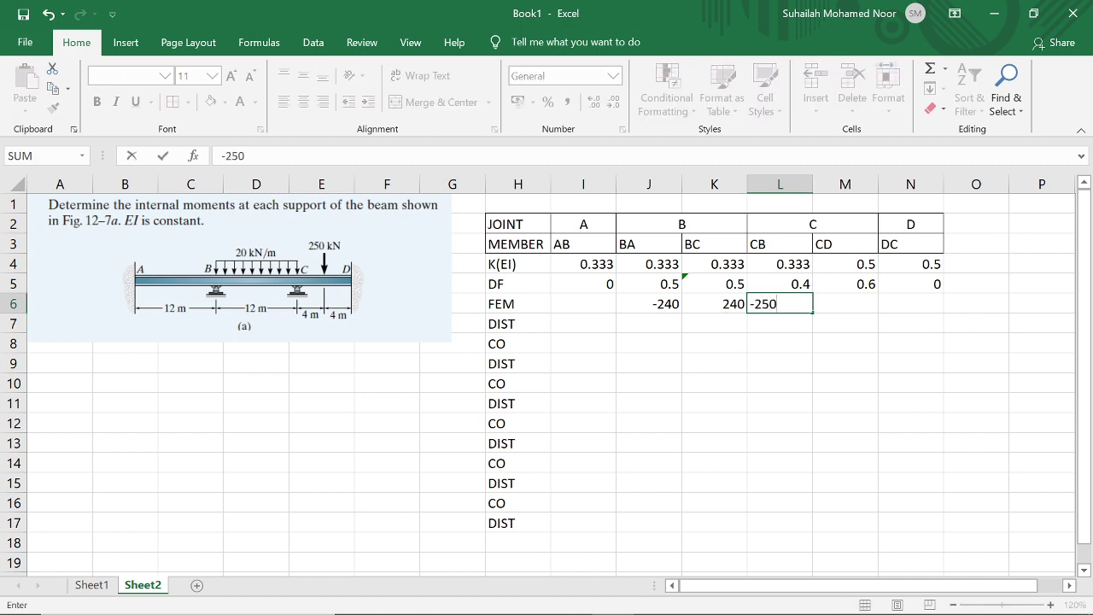
pyautogui.press('Tab')
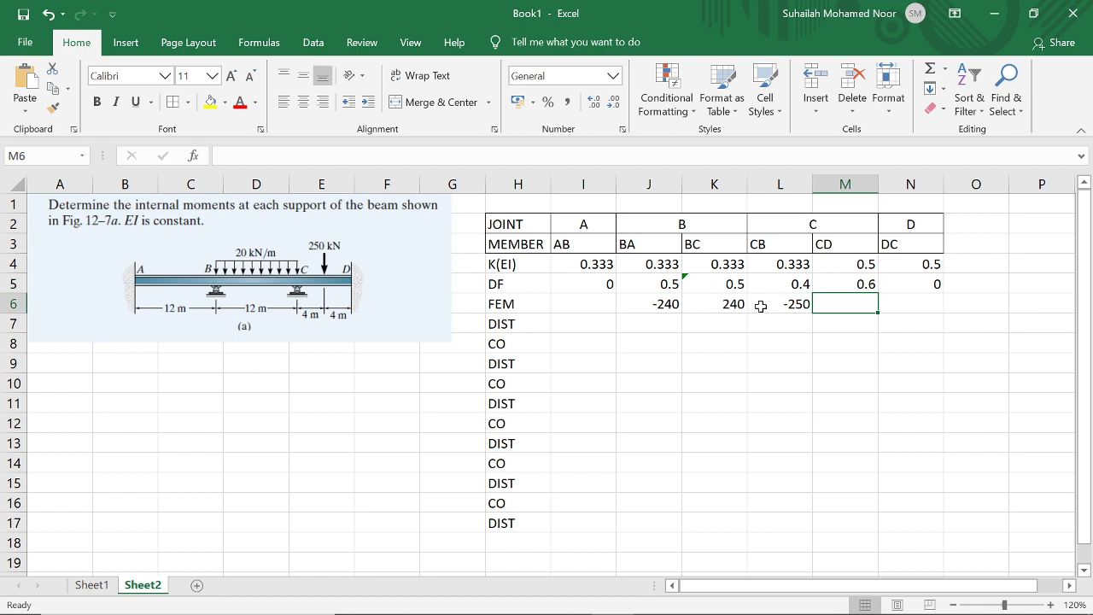
# Copy the fixed-end moments in J6 and K6 and paste them under members BC and CB, cells K6 and L6
pyautogui.click(664, 303)
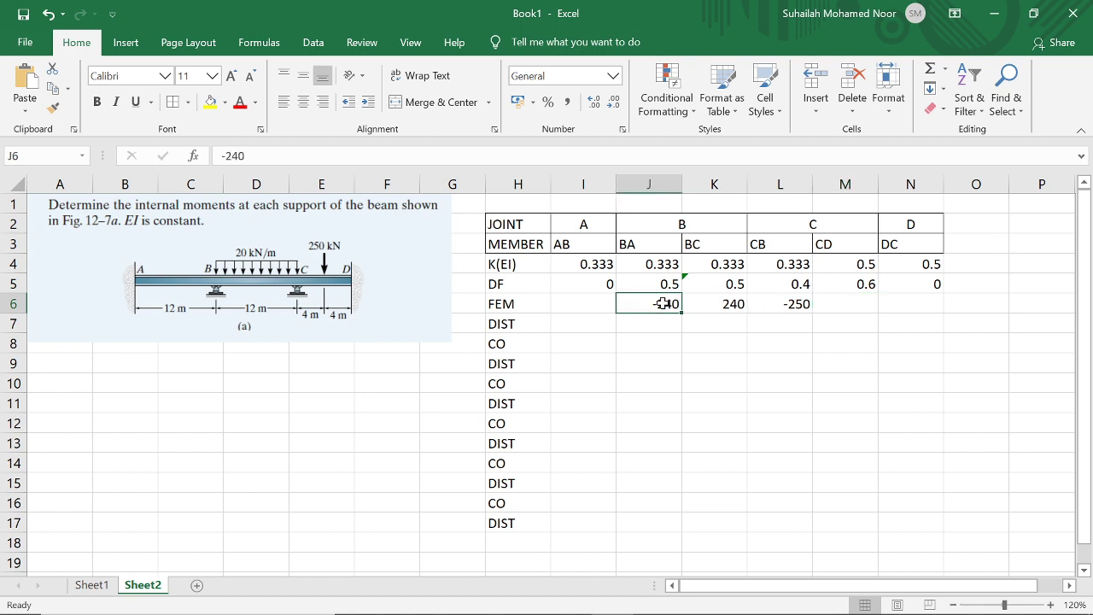
pyautogui.hotkey('ctrl', 'v')
pyautogui.rightClick(663, 304)
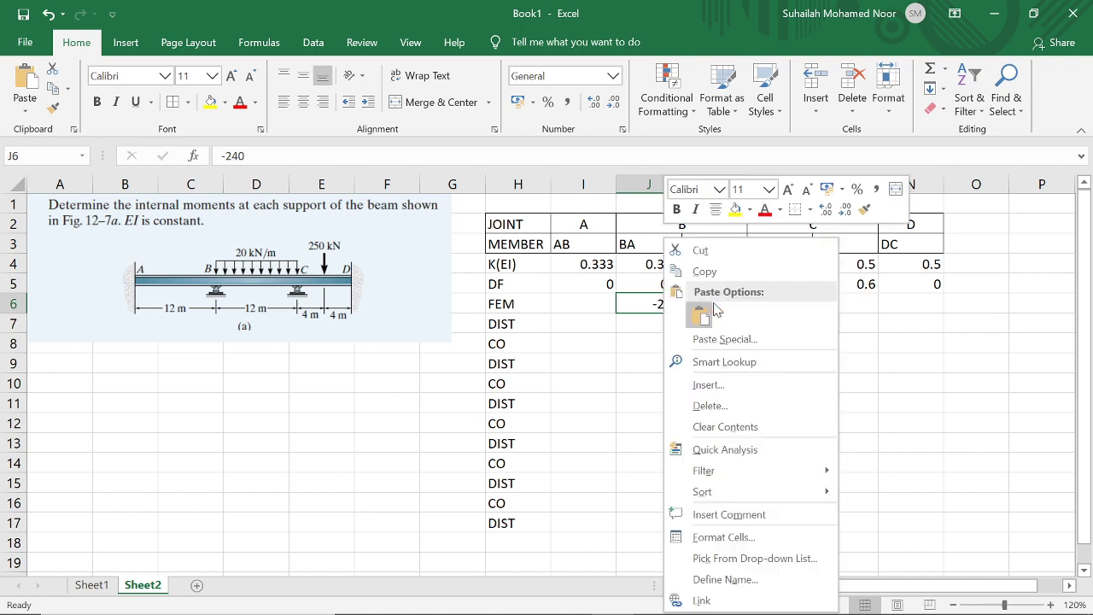
pyautogui.click(744, 270)
pyautogui.click(724, 304)
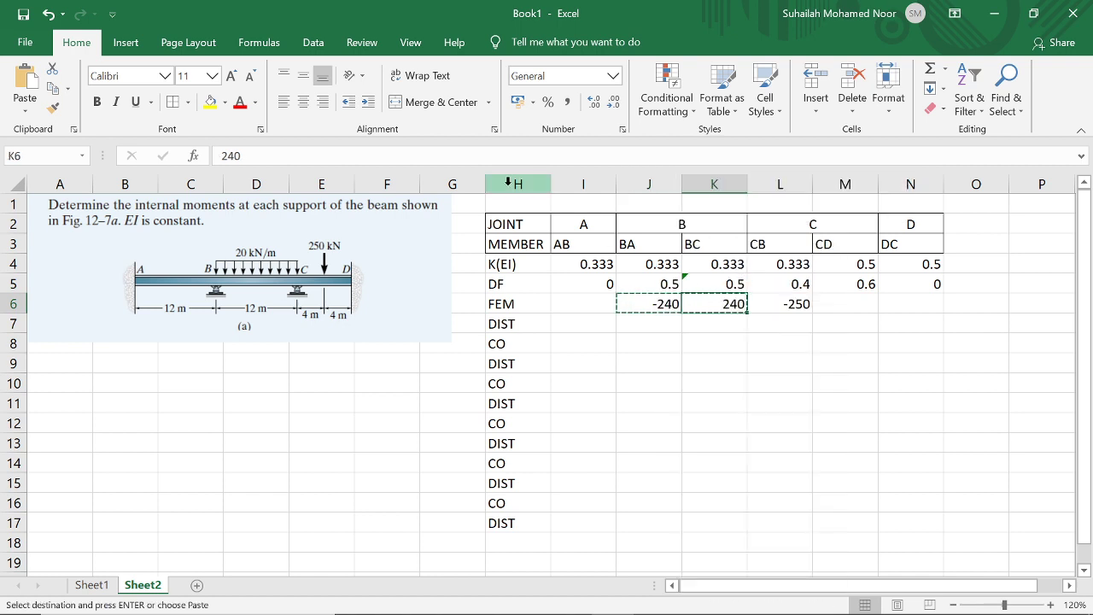
pyautogui.click(23, 83)
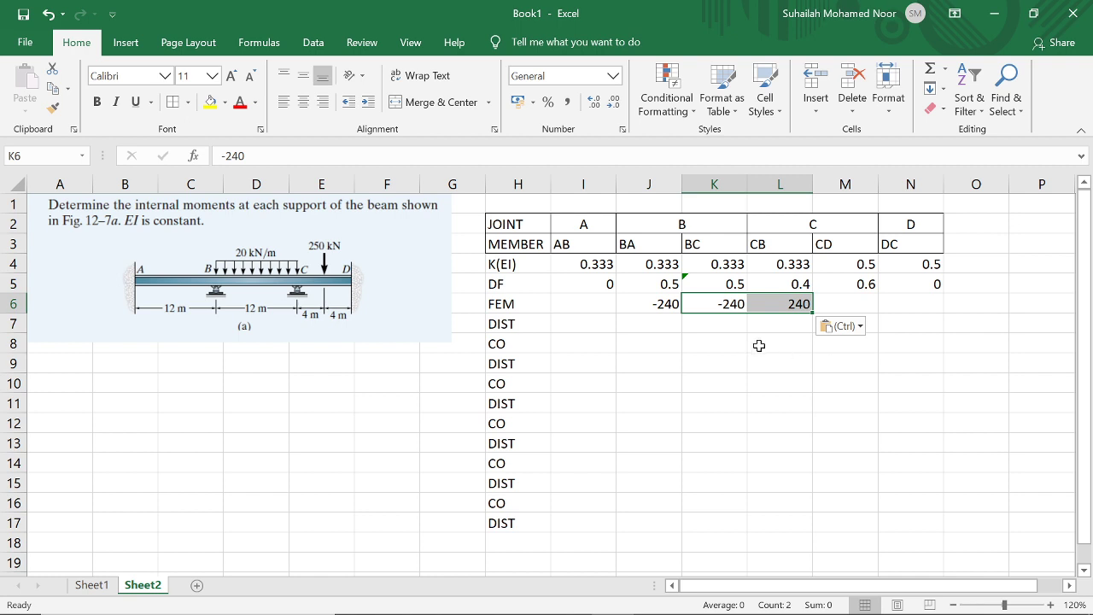
# Enter the fixed-end moments for members CD and DC: -250 in cell M6 and 250 in cell N6
pyautogui.click(861, 304)
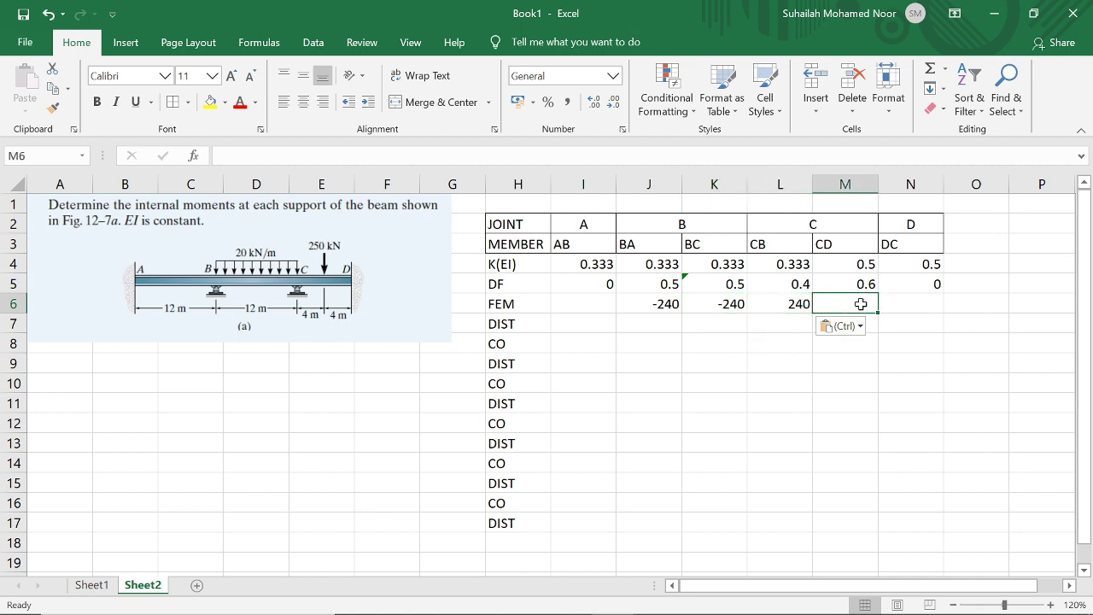
pyautogui.write('-250')
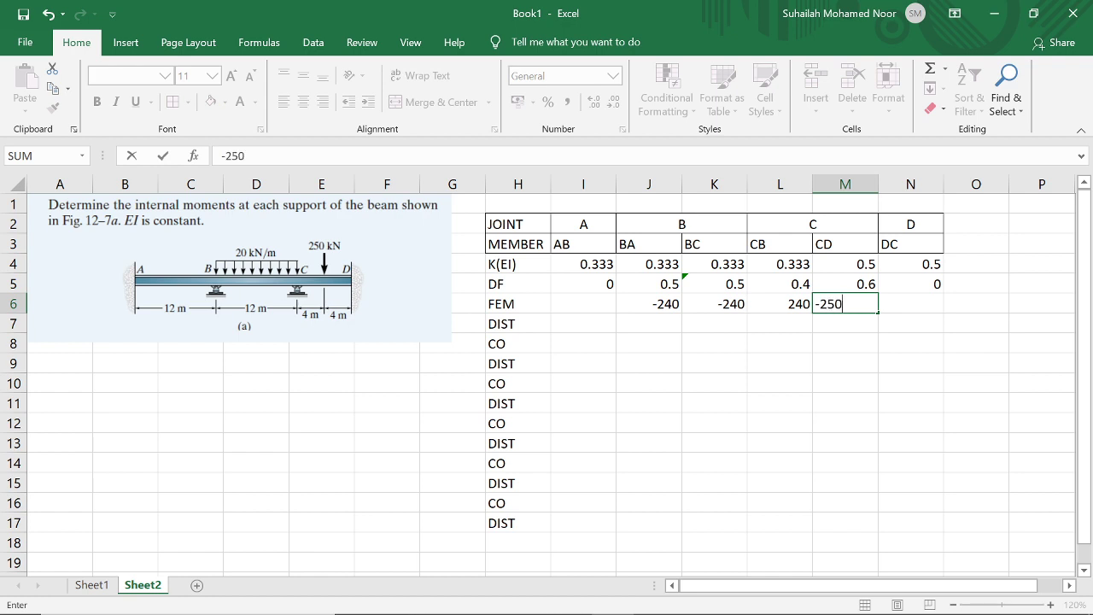
pyautogui.press('Tab')
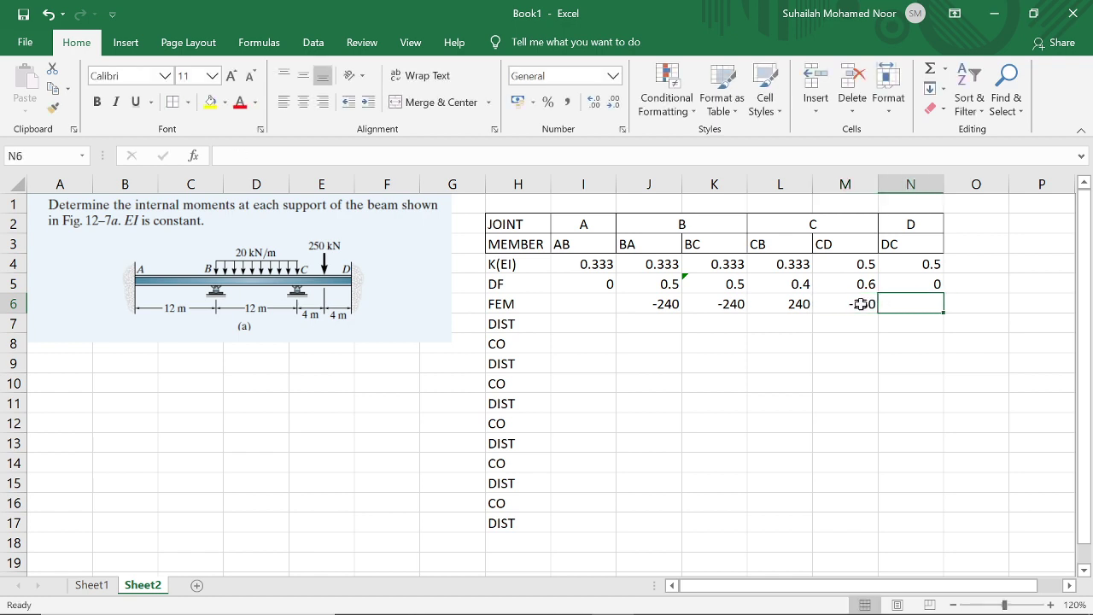
pyautogui.write('250')
pyautogui.click(865, 403)
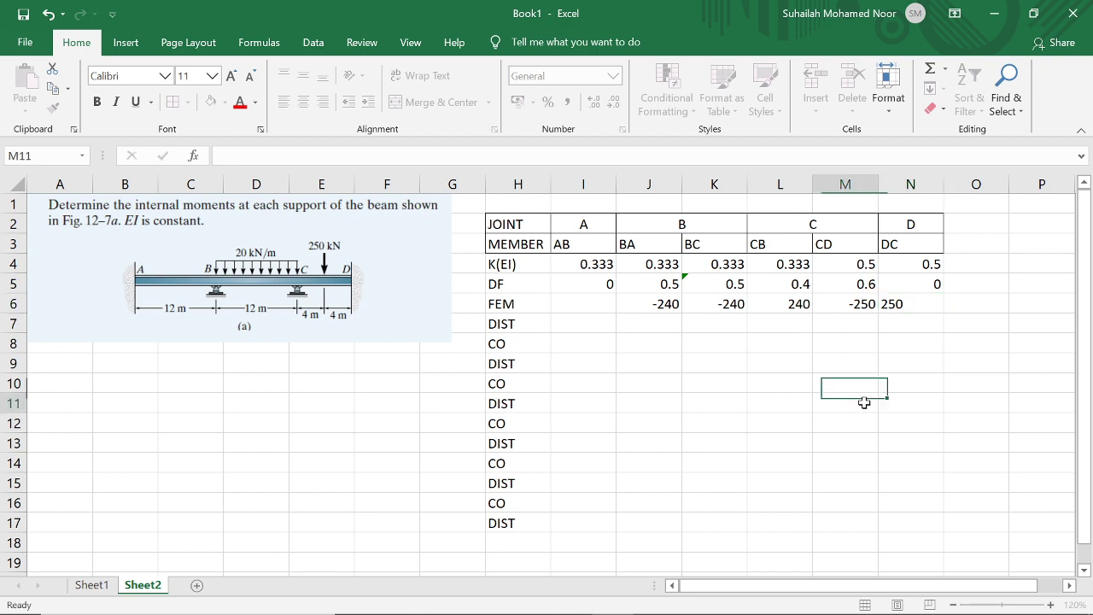
pyautogui.click(775, 384)
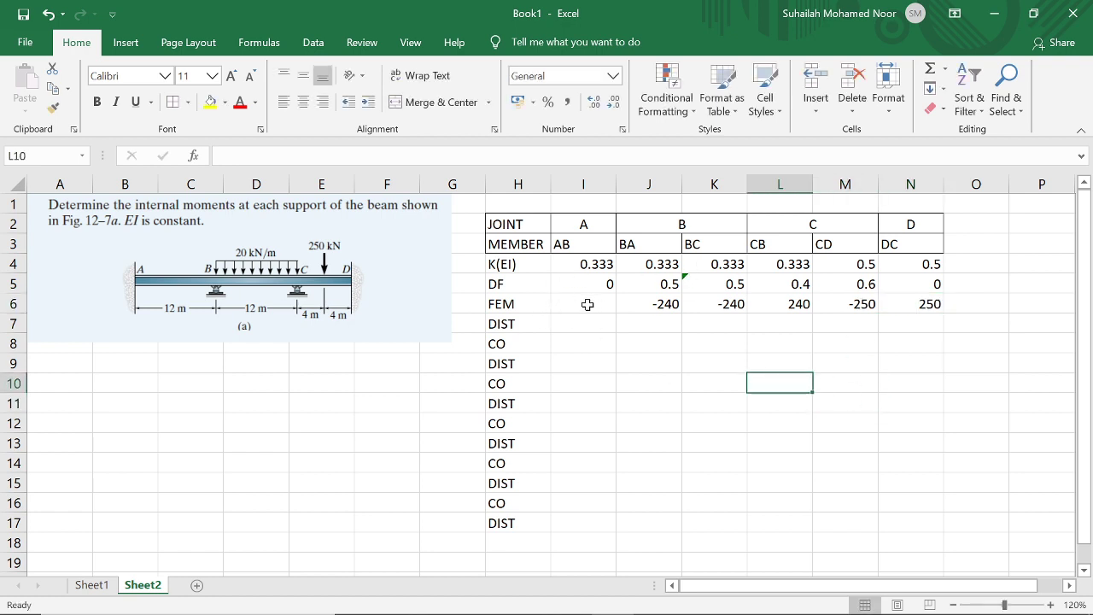
# Apply a top border to the FEM row across cells H6 to N6
pyautogui.moveTo(588, 305); pyautogui.dragTo(618, 304)
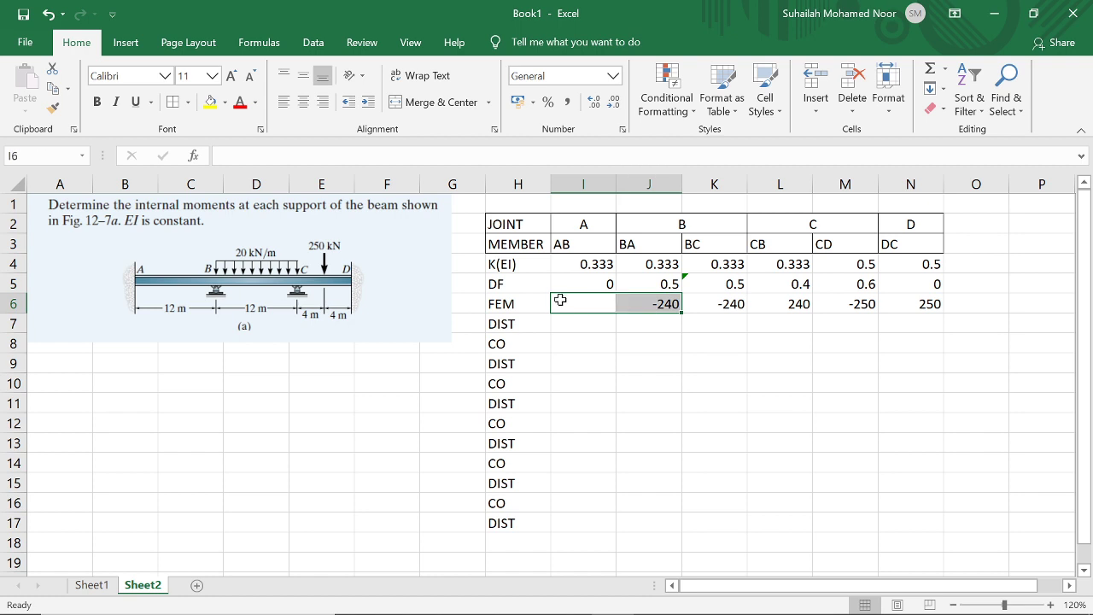
pyautogui.moveTo(523, 305); pyautogui.dragTo(899, 304)
pyautogui.click(189, 101)
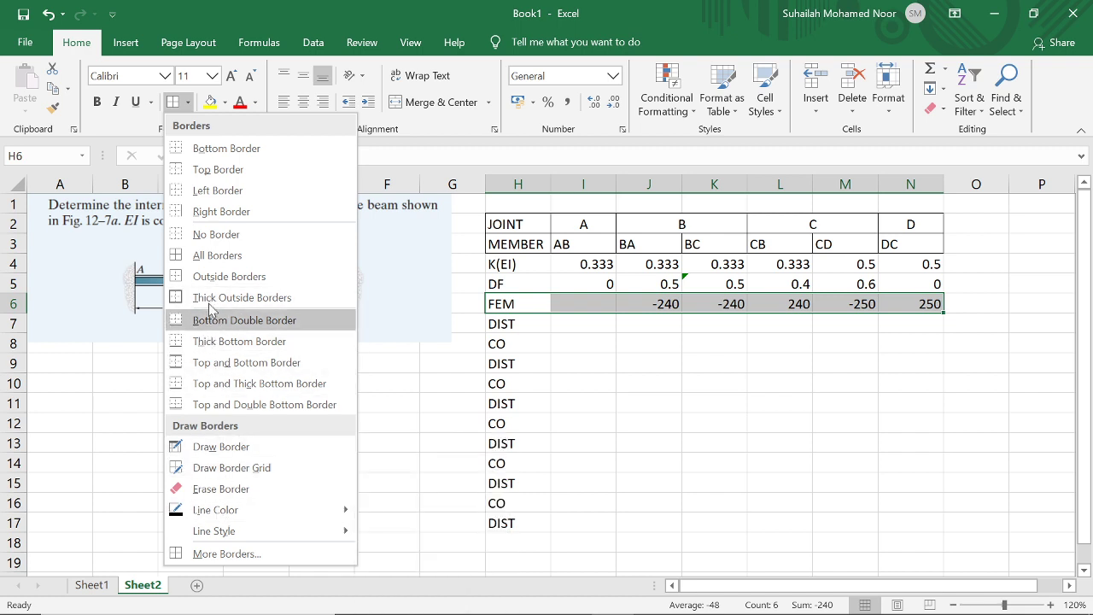
pyautogui.click(218, 169)
pyautogui.click(643, 433)
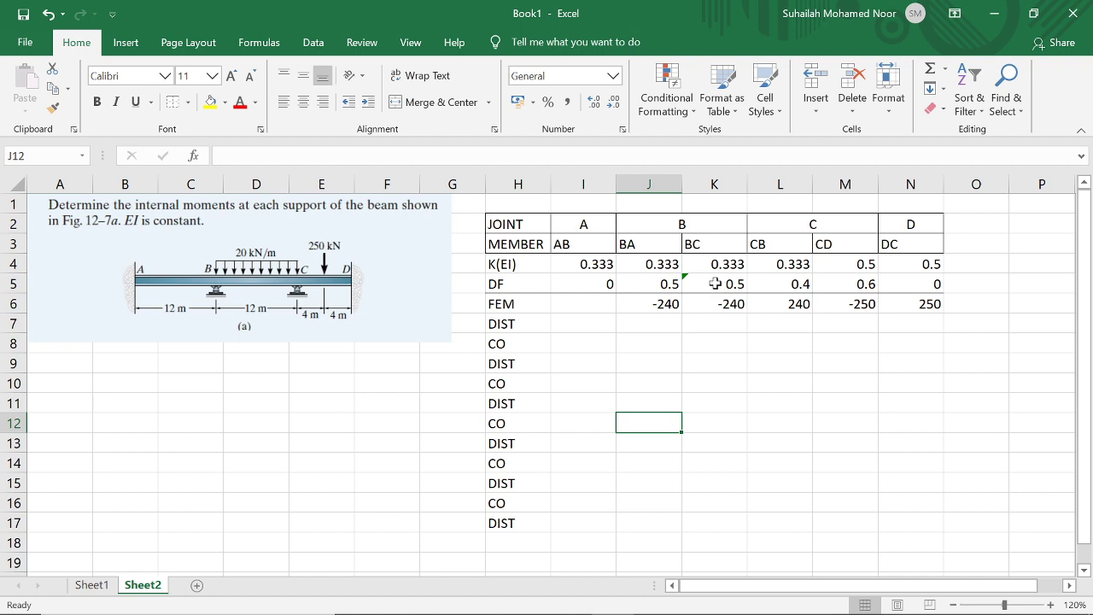
# Clear the fixed-end moment of member BA in cell J6
pyautogui.click(559, 327)
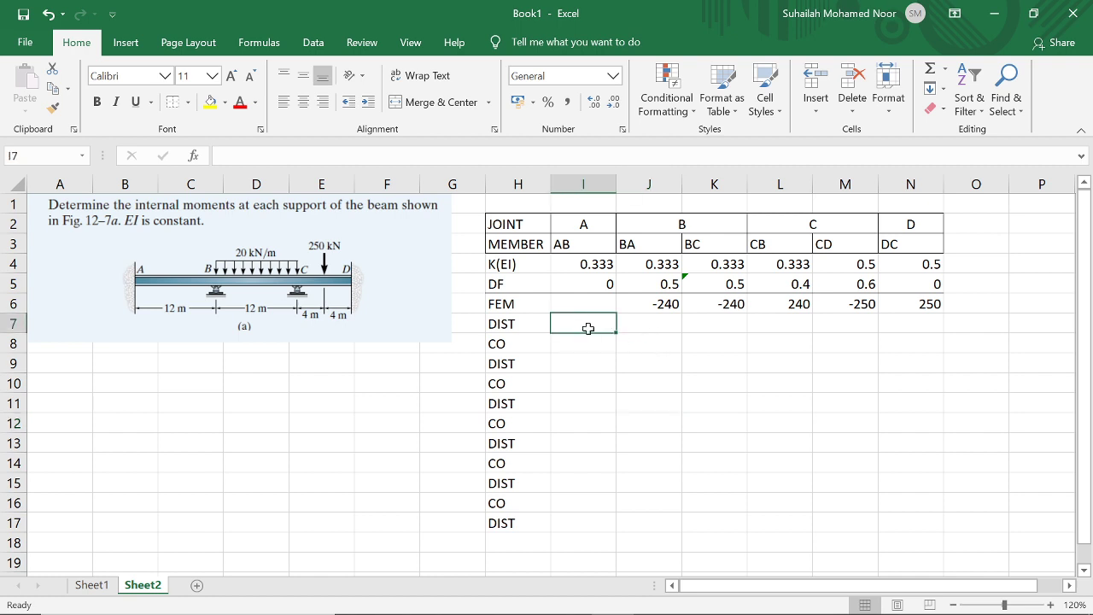
pyautogui.click(602, 306)
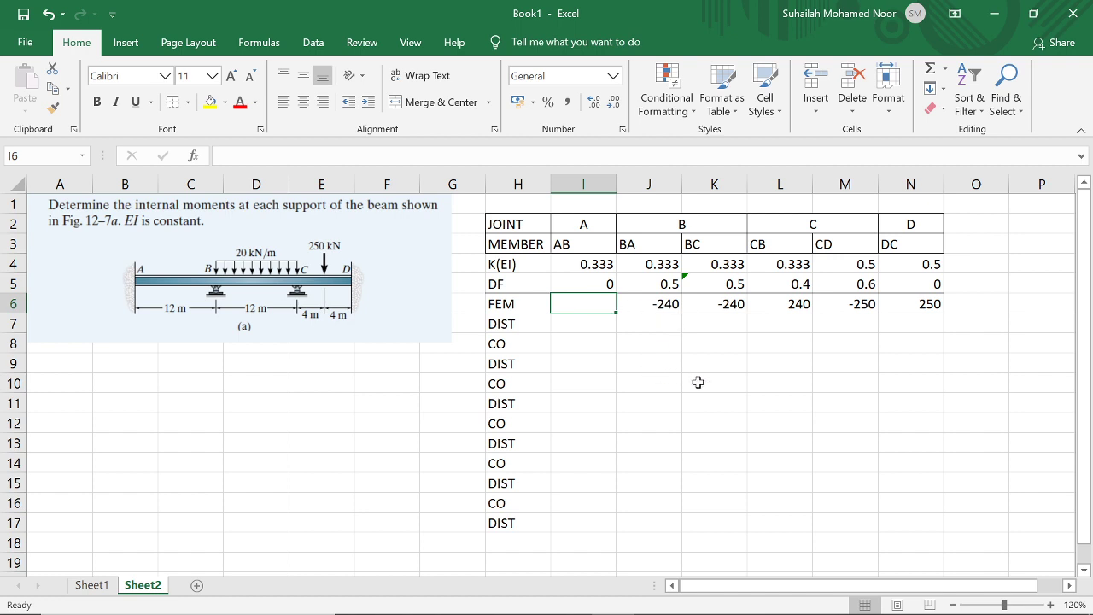
pyautogui.click(667, 309)
pyautogui.press('BackSpace')
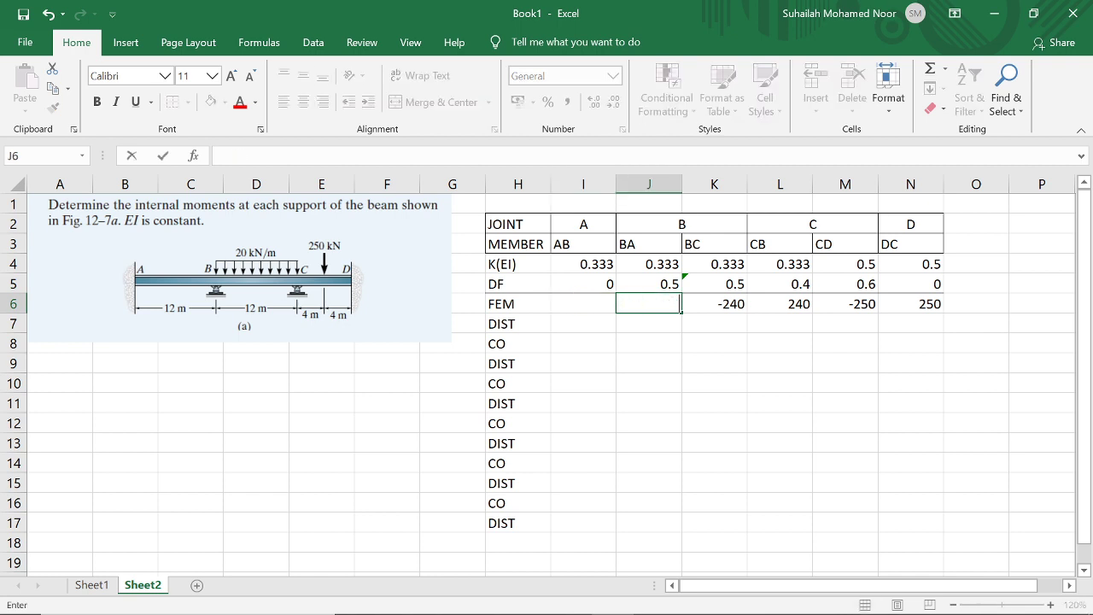
pyautogui.press('Return')
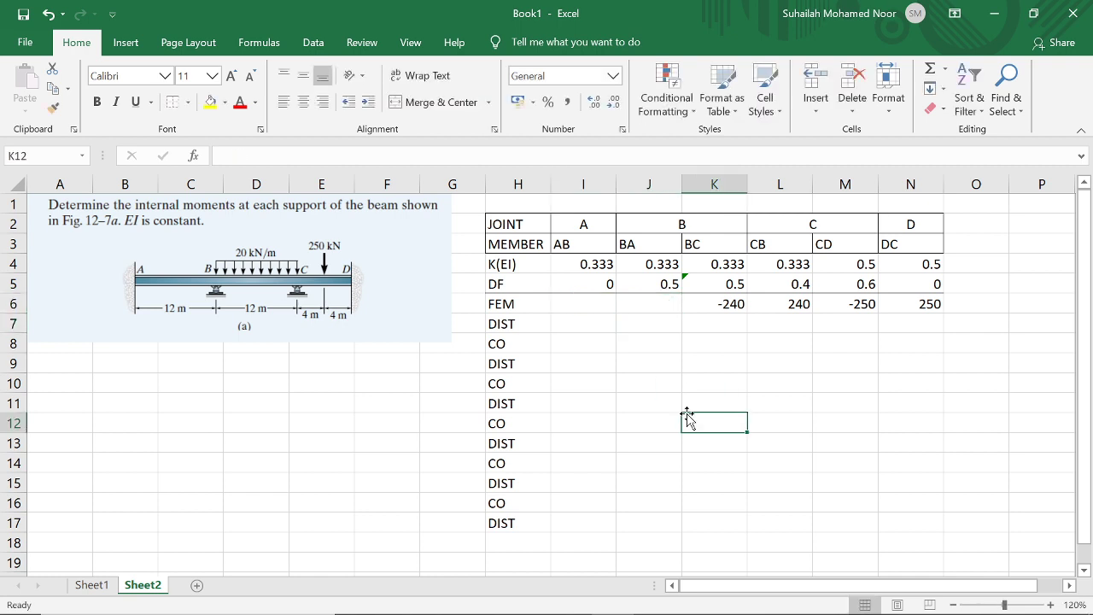
# Enter the distribution formula =-(J6+K6)*$J$5 for member BA in cell J7 of the first DIST row
pyautogui.click(652, 324)
pyautogui.write('=')
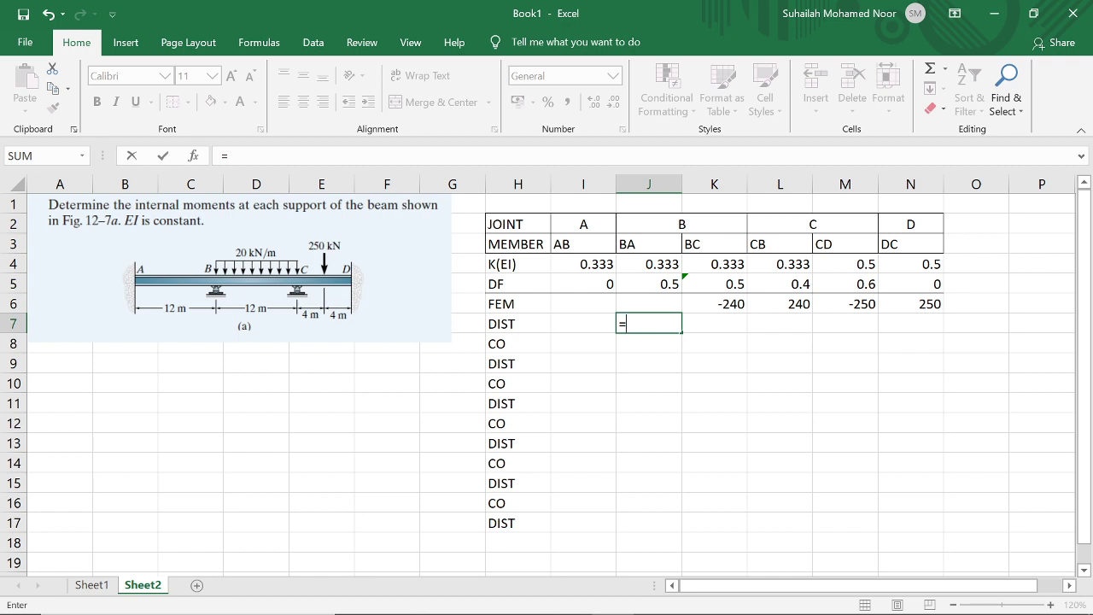
pyautogui.write('-(')
pyautogui.click(658, 305)
pyautogui.write('+')
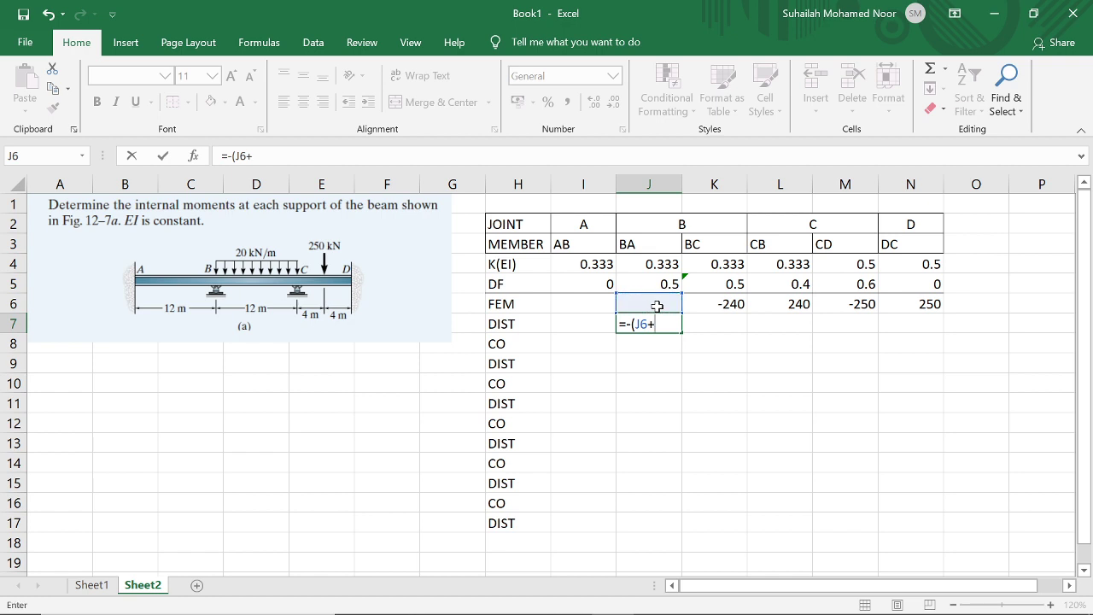
pyautogui.click(718, 305)
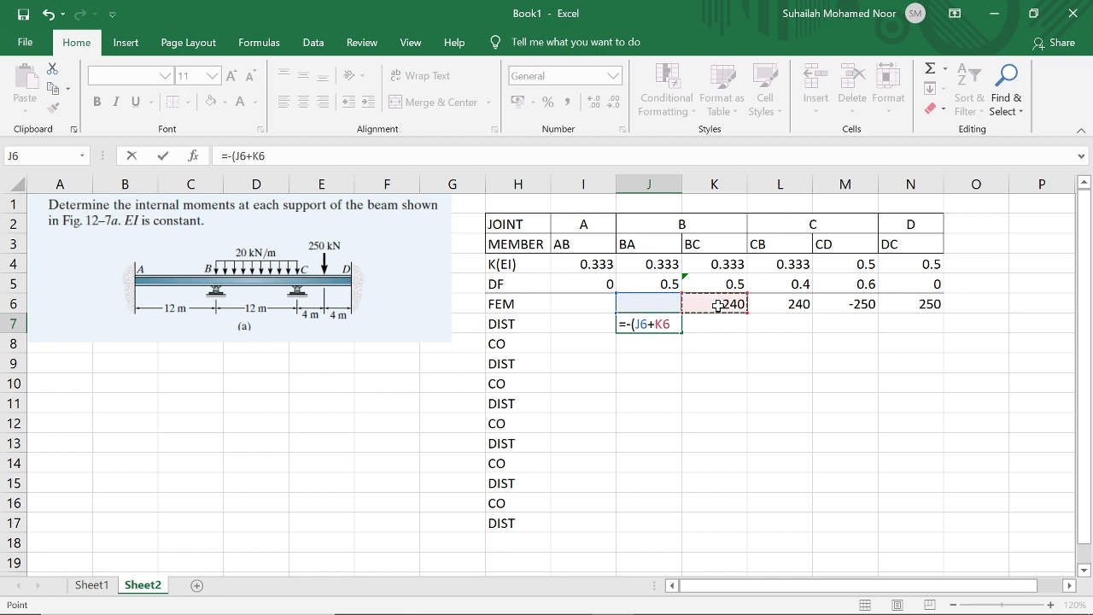
pyautogui.write(')')
pyautogui.write('*')
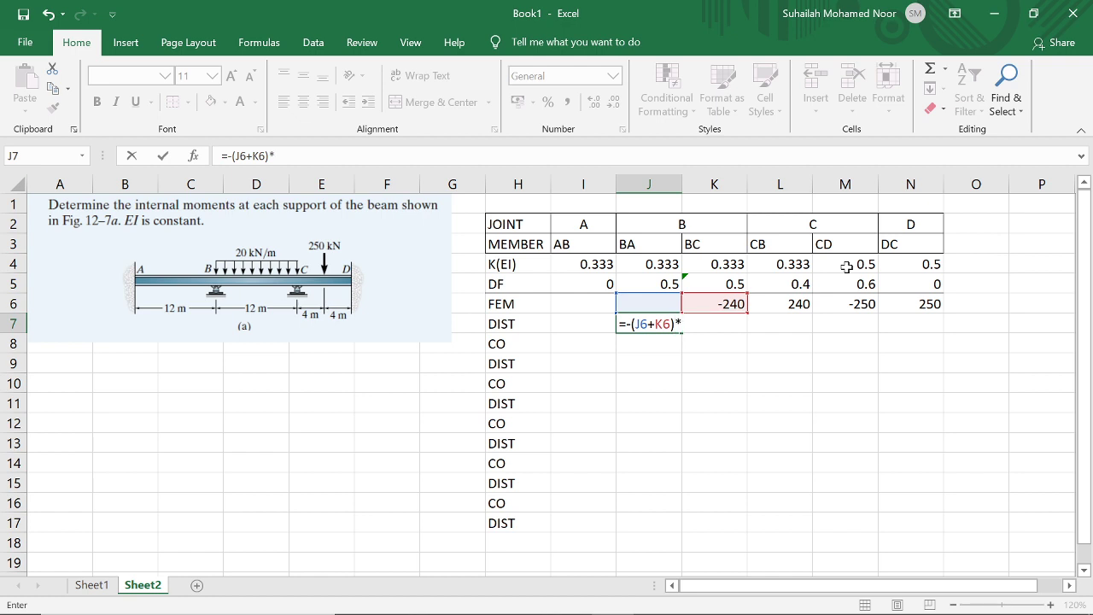
pyautogui.click(641, 282)
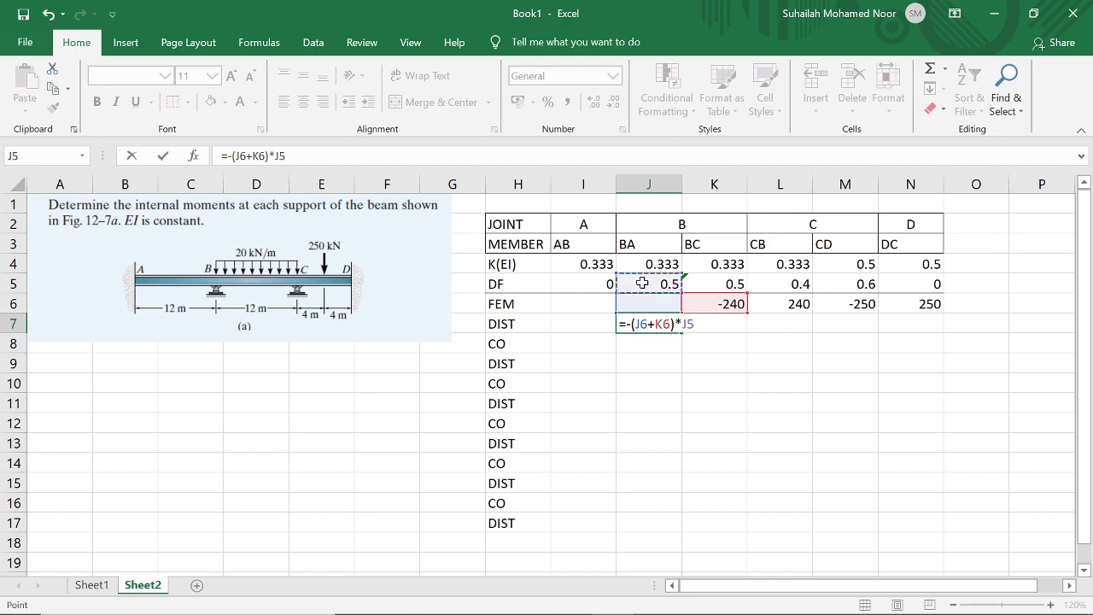
pyautogui.click(275, 156)
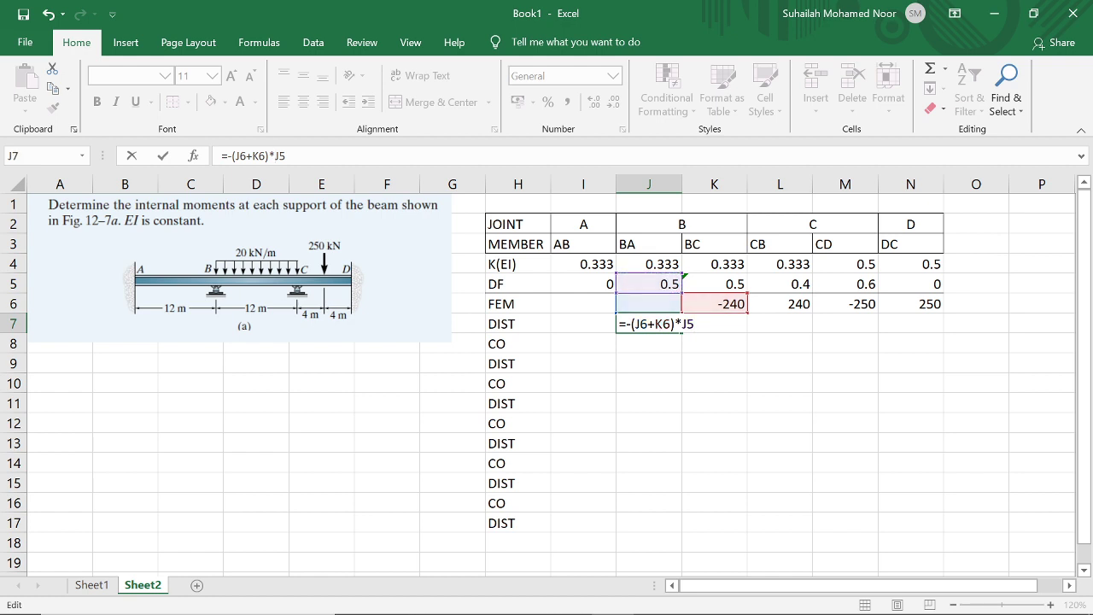
pyautogui.write('$J$')
pyautogui.press('Return')
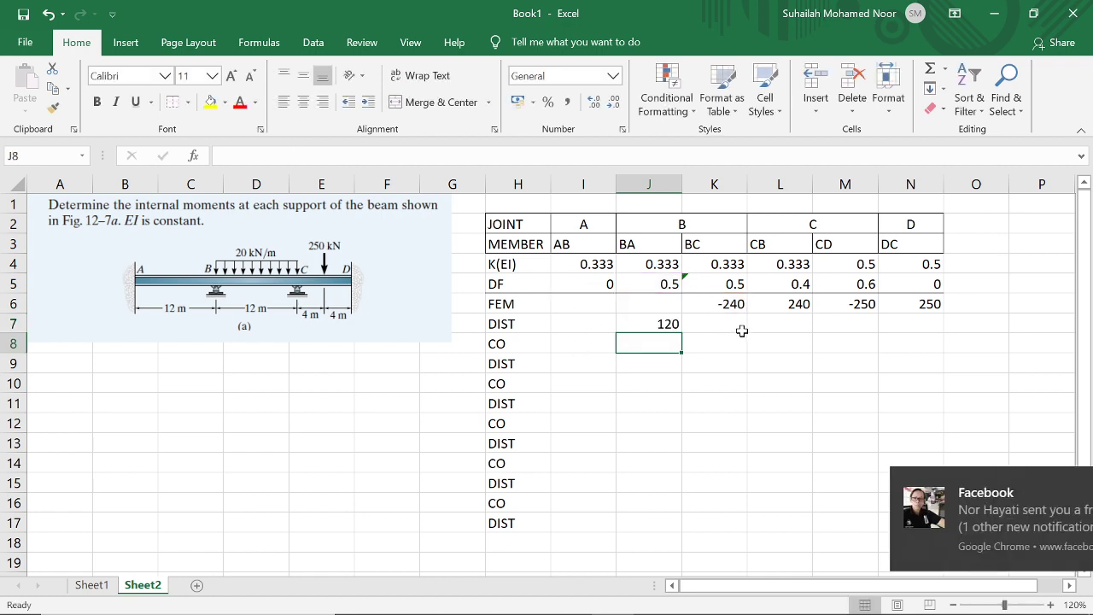
# Enter the distribution formula =-(J6+K6)*$K$5 for member BC in cell K7
pyautogui.click(732, 317)
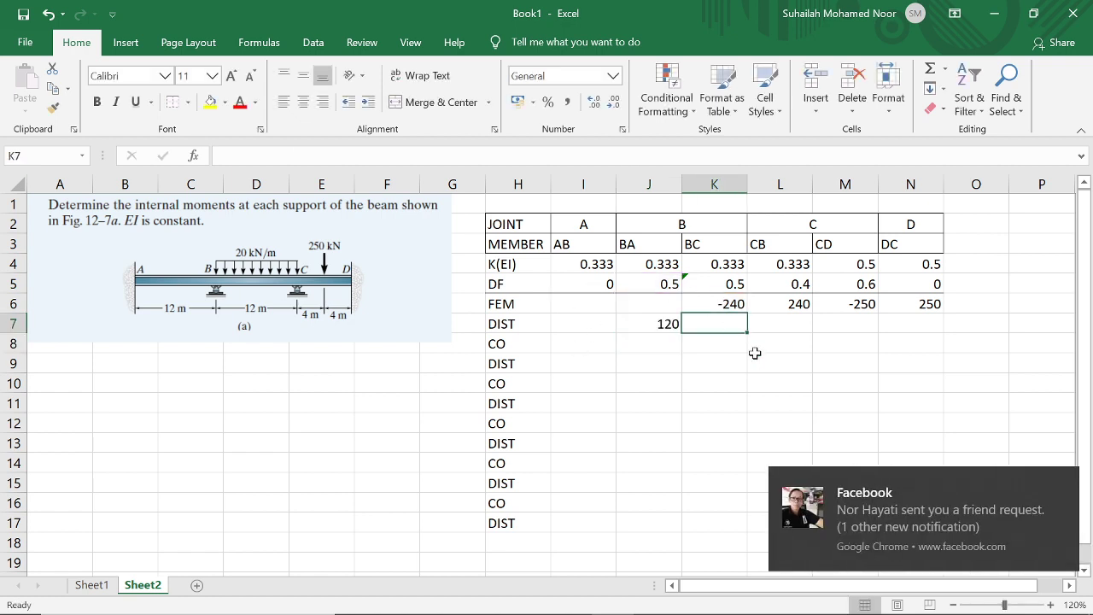
pyautogui.write('=-(')
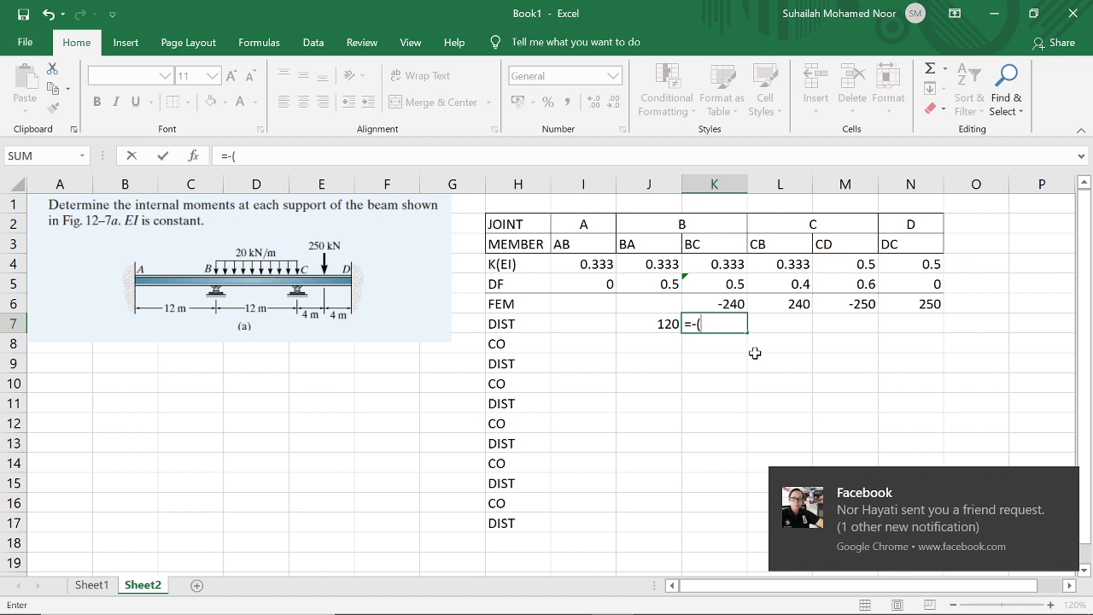
pyautogui.click(663, 308)
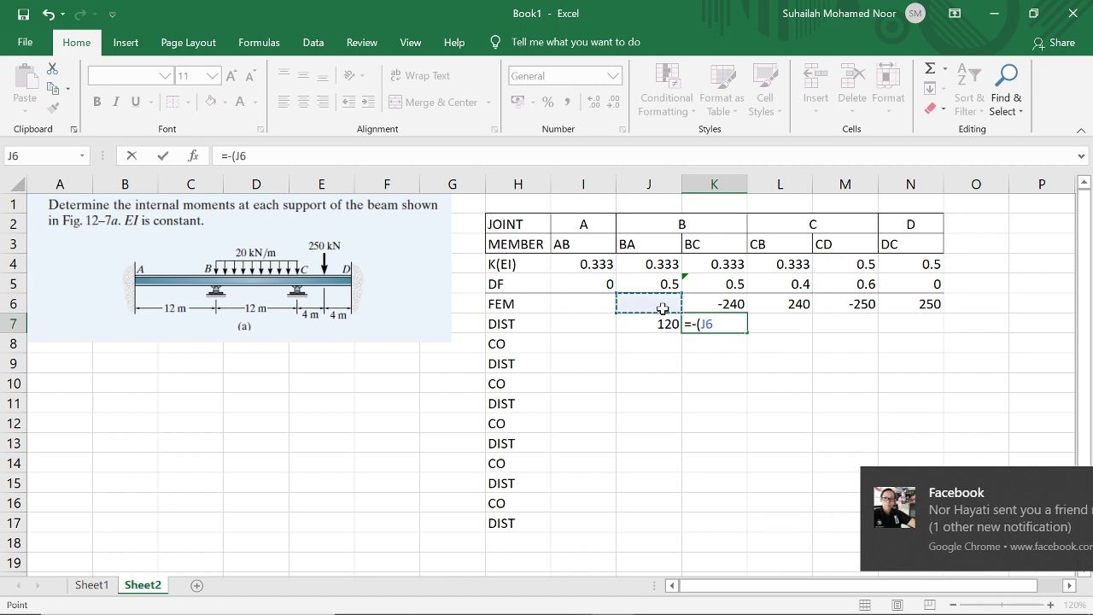
pyautogui.write('+')
pyautogui.click(712, 305)
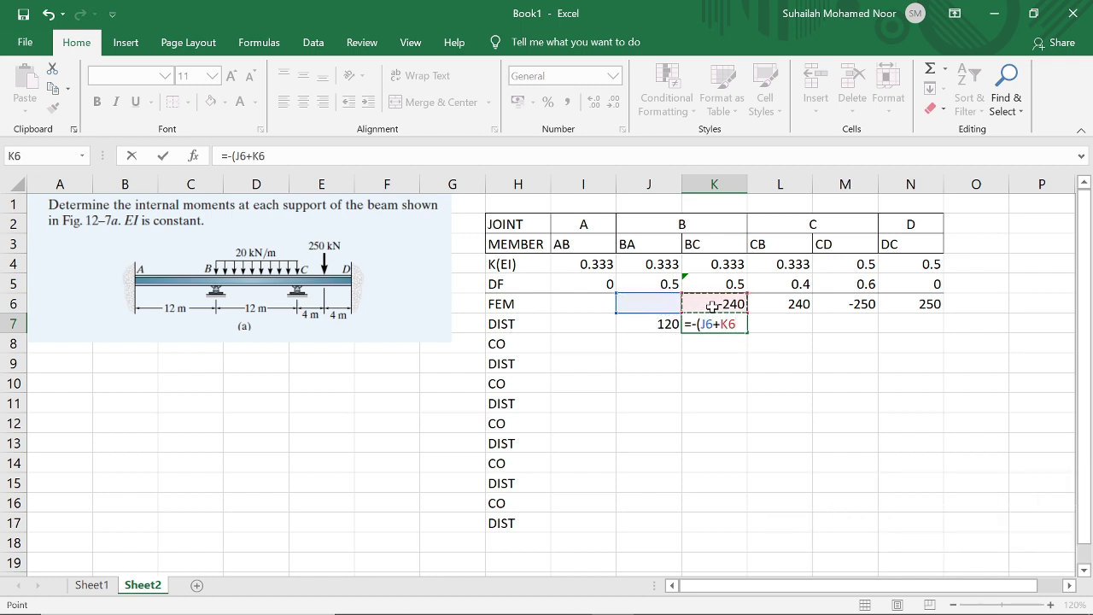
pyautogui.write(')*')
pyautogui.click(733, 284)
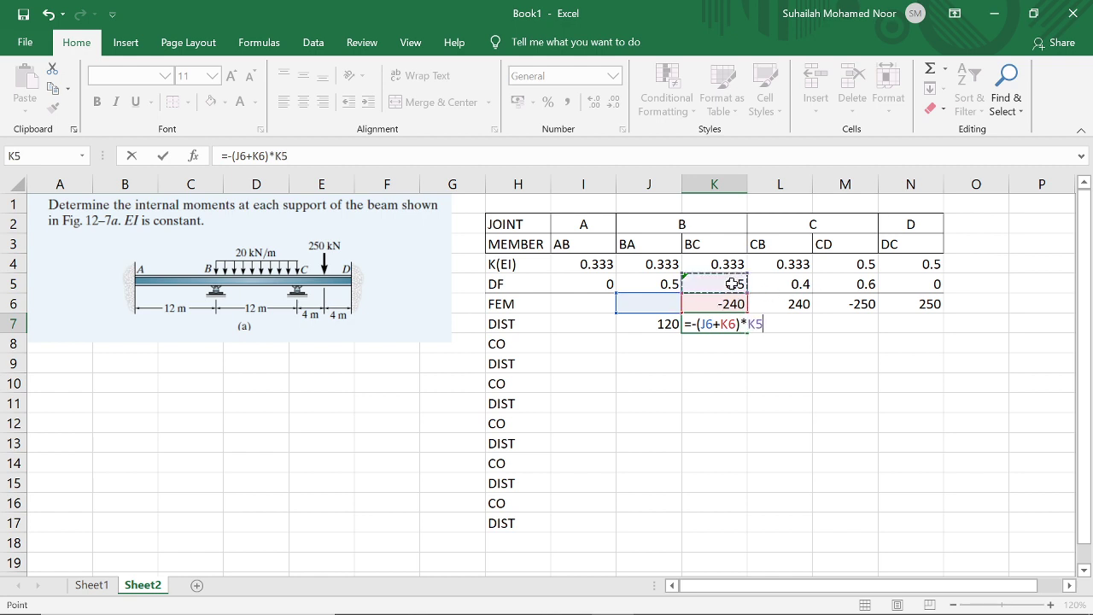
pyautogui.click(274, 155)
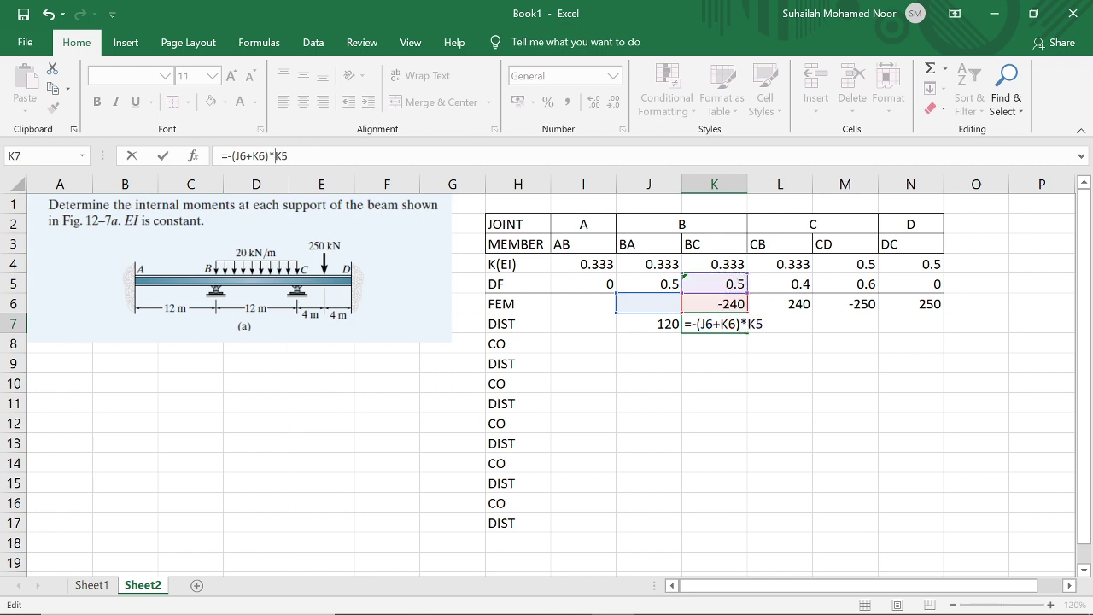
pyautogui.write('$')
pyautogui.click(293, 155)
pyautogui.write('$')
pyautogui.press('Return')
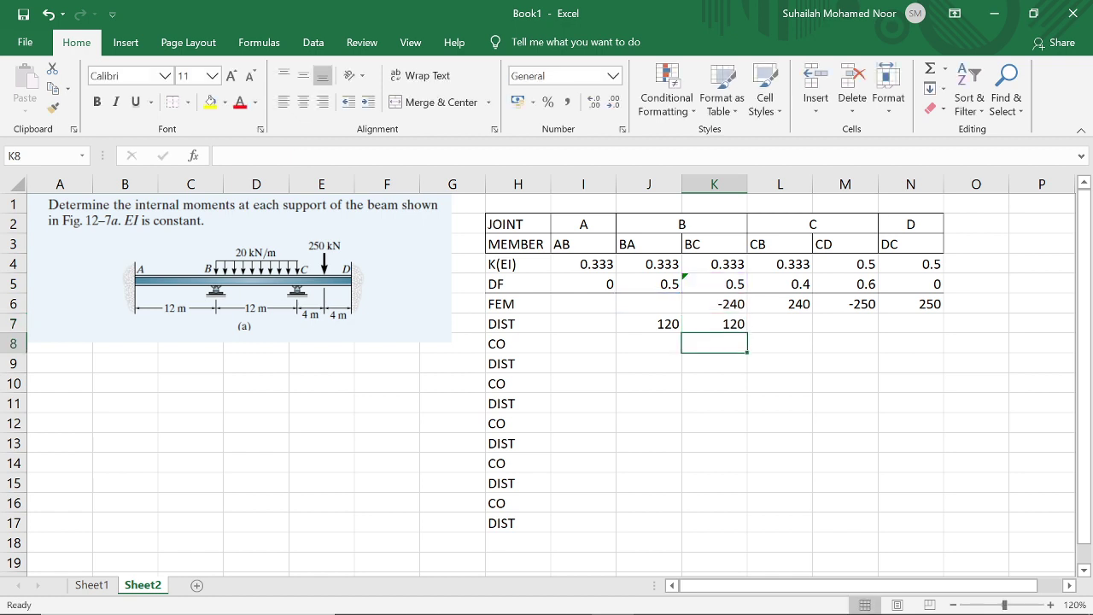
# Enter the distribution formula =-(L6+M6)*$L$5 for member CB in cell L7
pyautogui.click(796, 323)
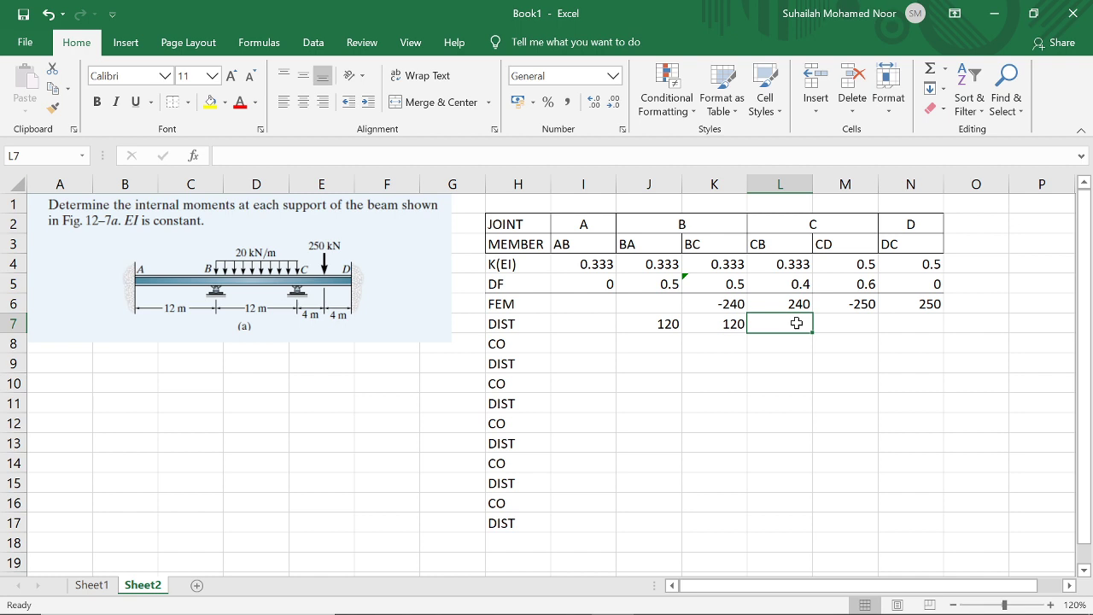
pyautogui.write('=-(')
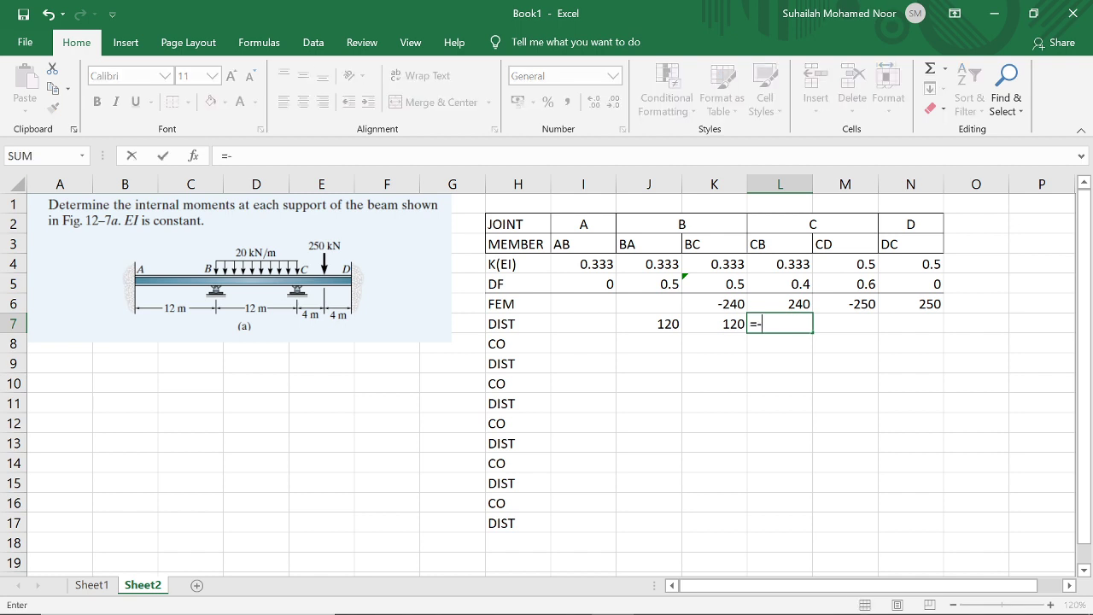
pyautogui.click(794, 305)
pyautogui.write('+')
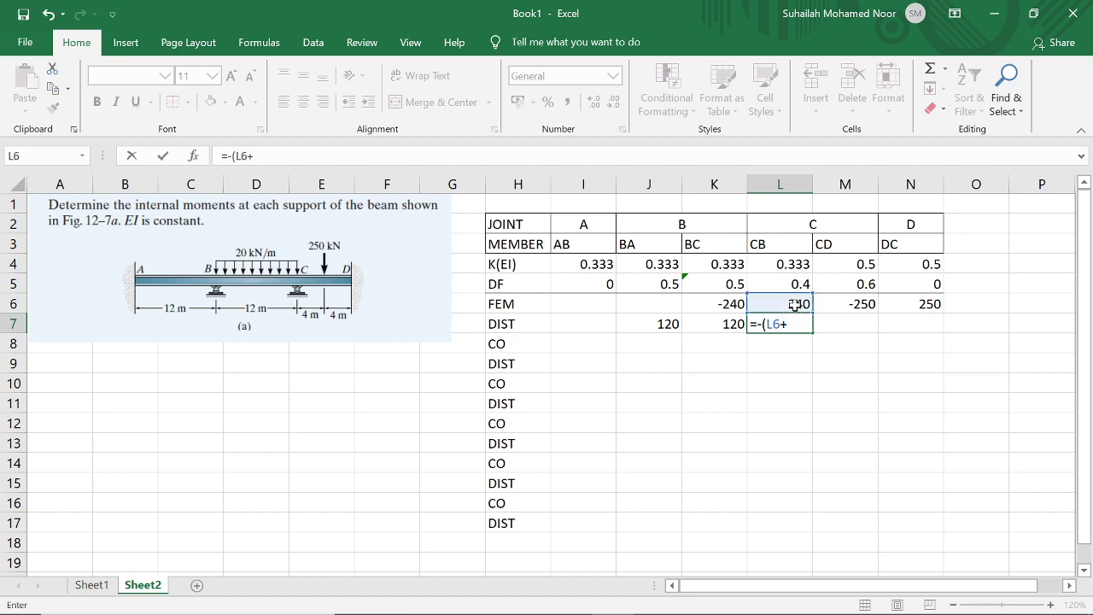
pyautogui.click(847, 308)
pyautogui.write(')')
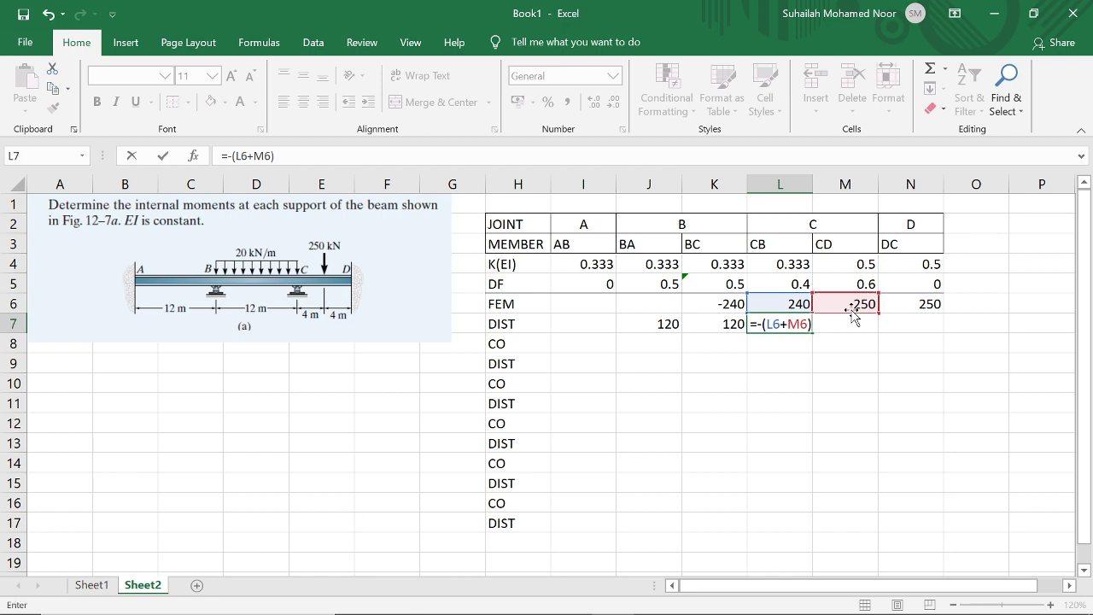
pyautogui.write('*')
pyautogui.click(801, 285)
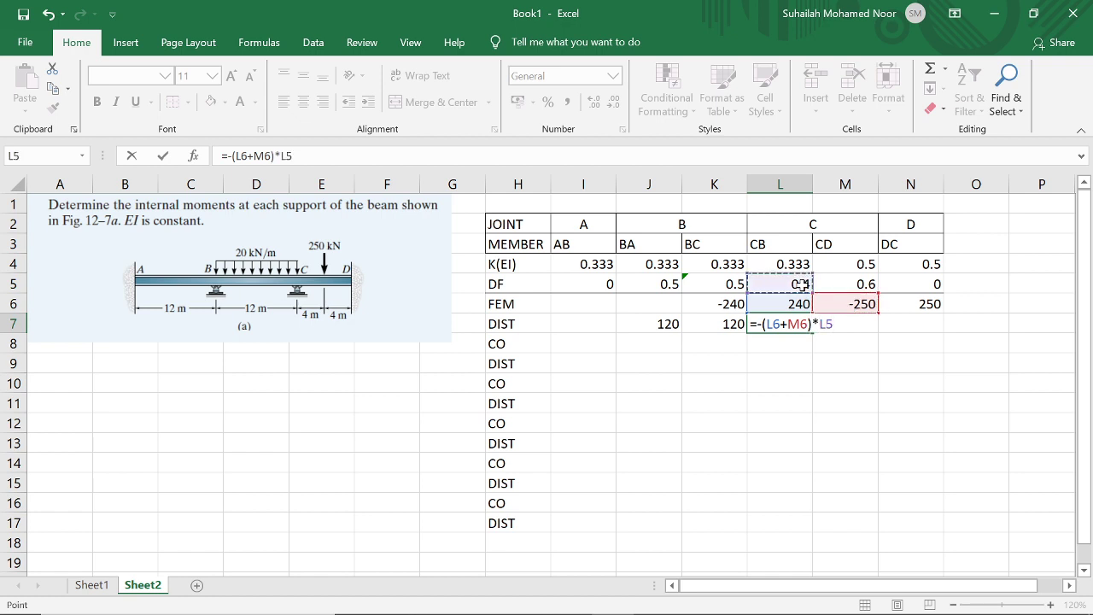
pyautogui.click(287, 156)
pyautogui.write('$')
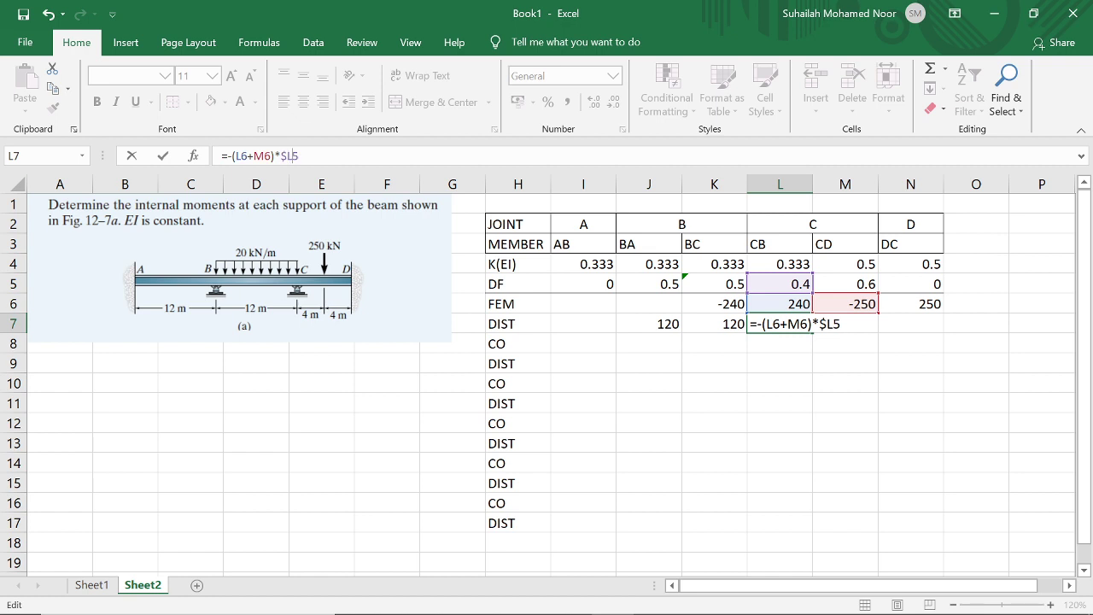
pyautogui.write('$')
pyautogui.press('Return')
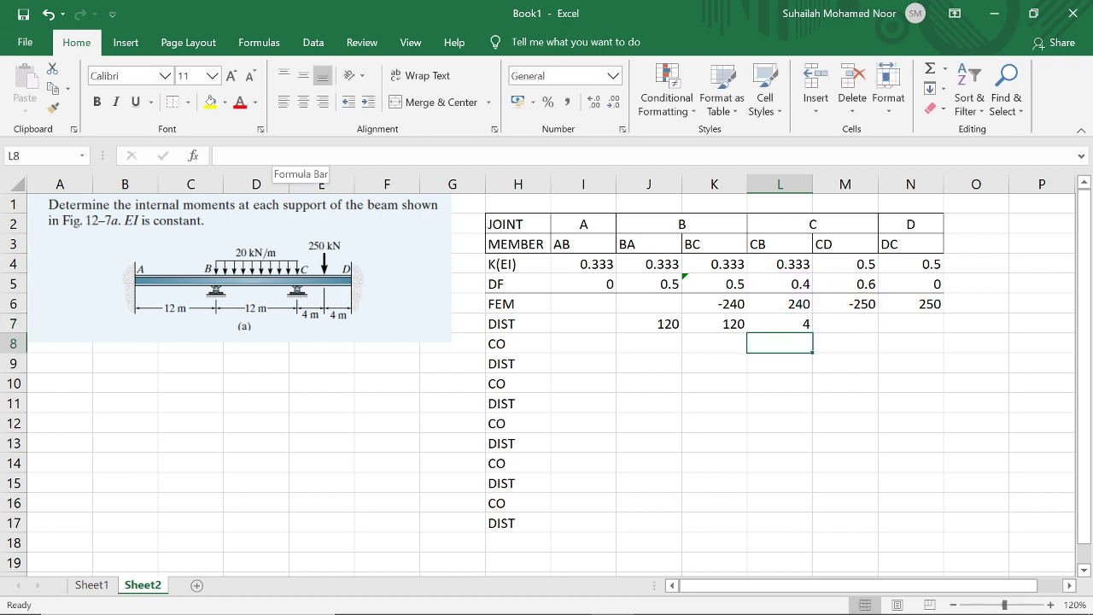
# Enter the distribution formula =-(L6+M6)*$M$5 for member CD in cell M7 of the first DIST row
pyautogui.click(831, 324)
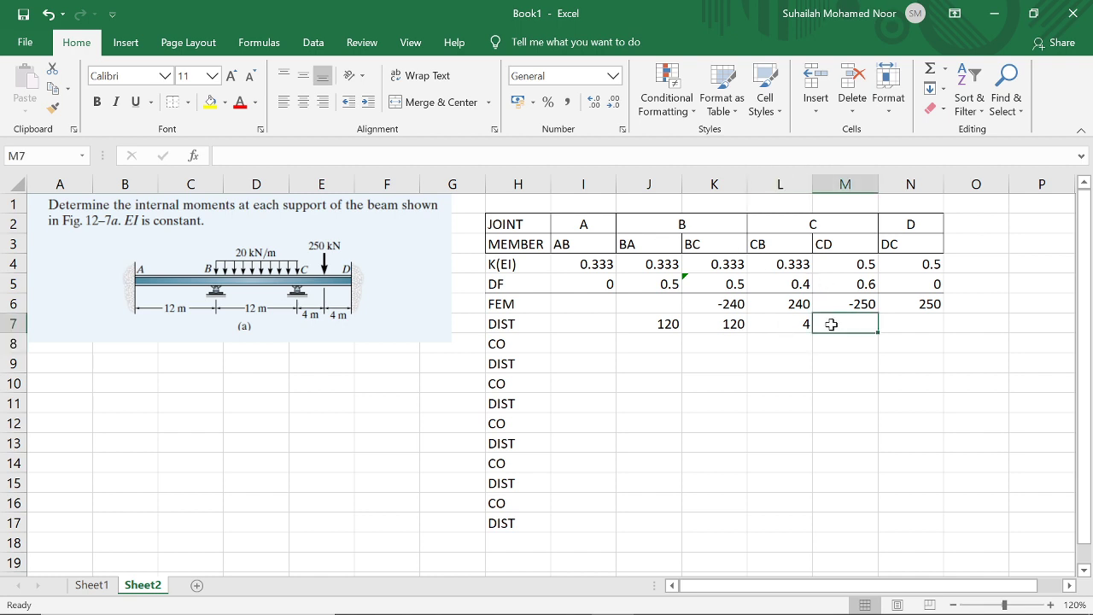
pyautogui.write('=-(')
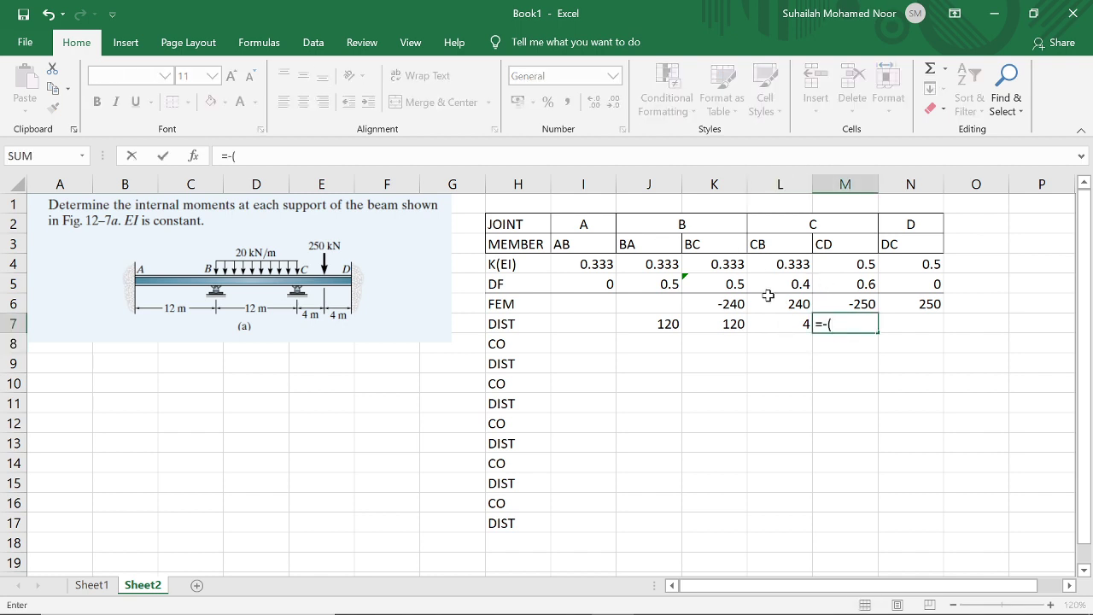
pyautogui.click(772, 302)
pyautogui.write('+')
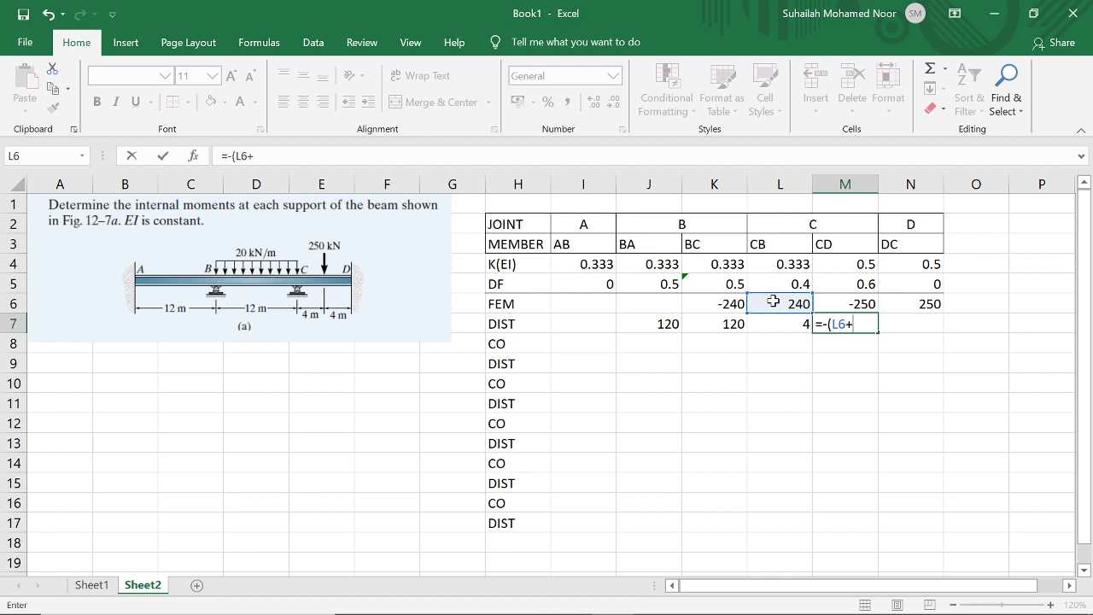
pyautogui.click(863, 304)
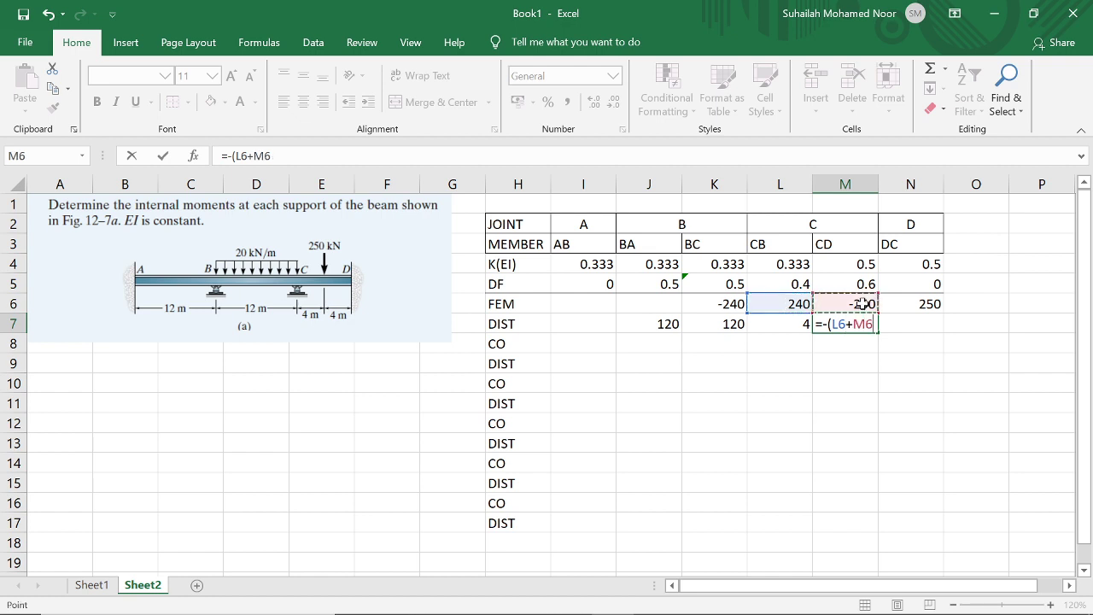
pyautogui.write(')*')
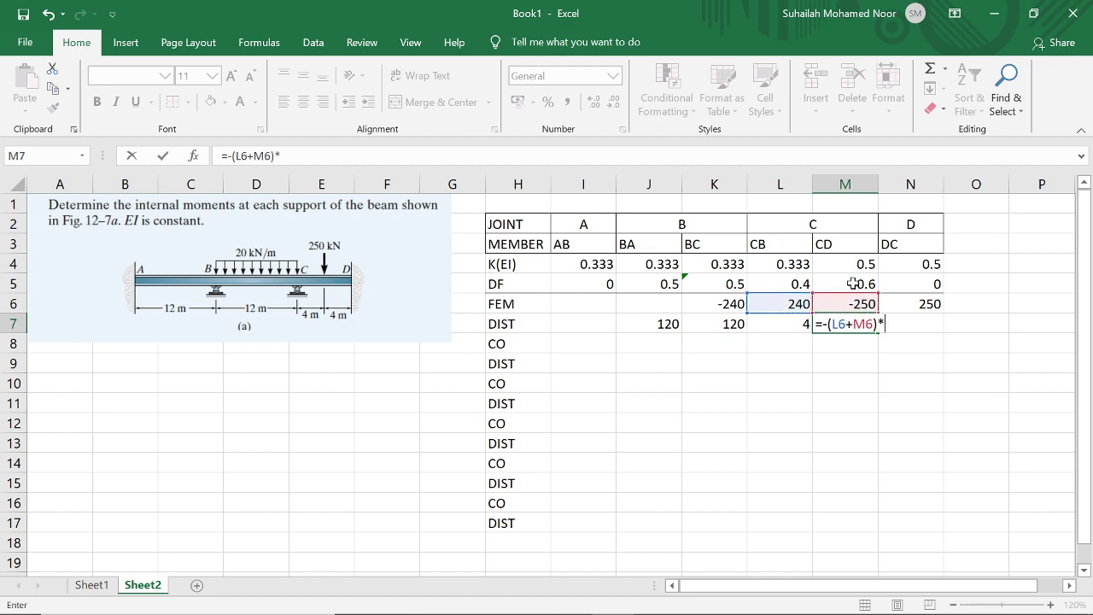
pyautogui.click(857, 283)
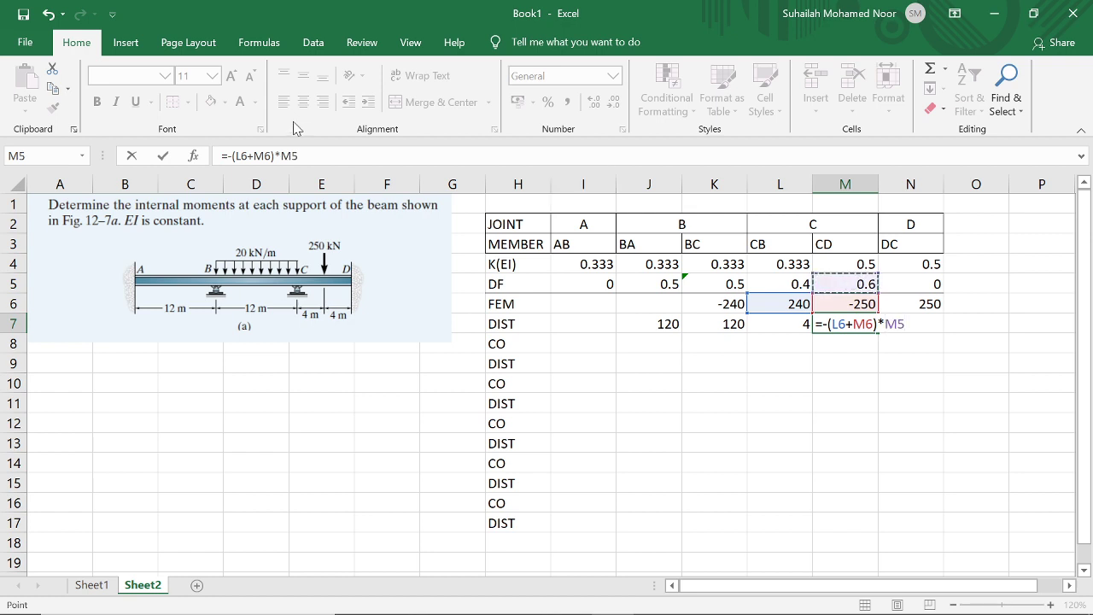
pyautogui.click(281, 156)
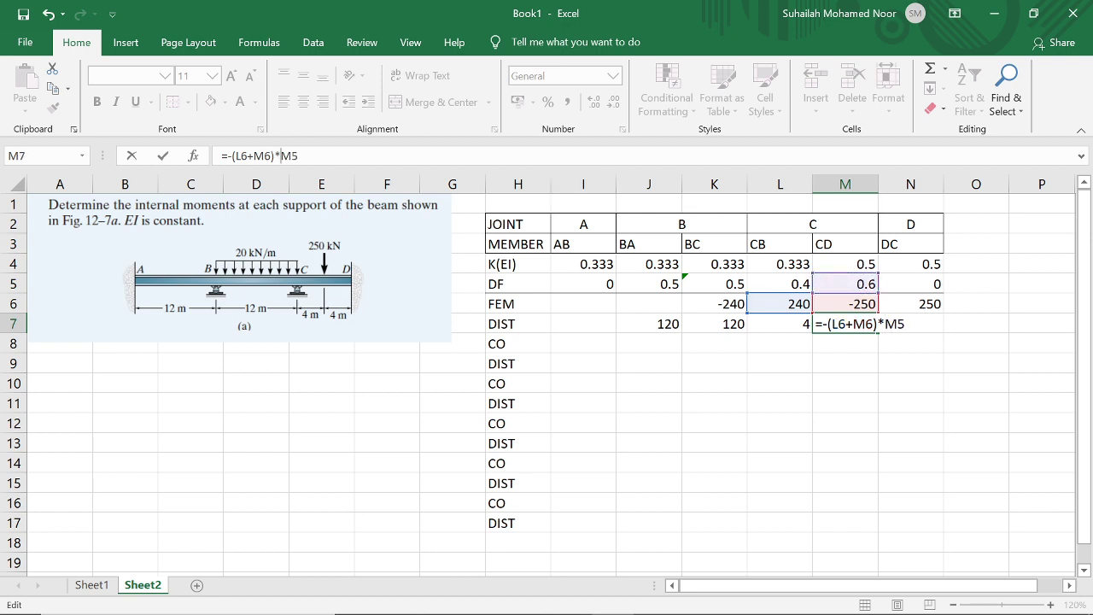
pyautogui.write('$M$')
pyautogui.press('Return')
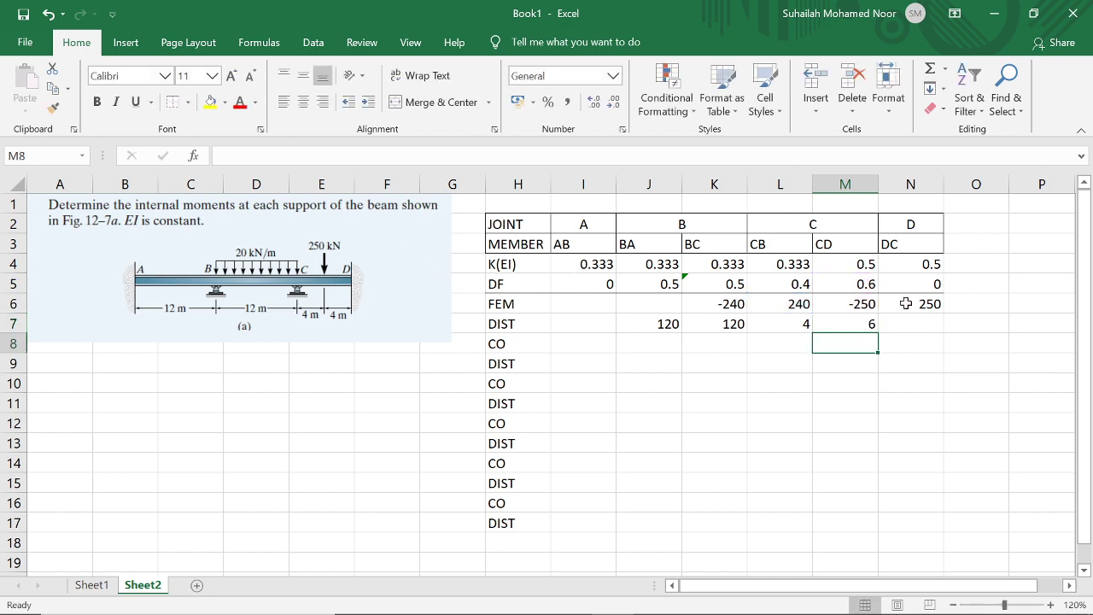
# Review the distribution formulas in cells J7 to M7, checking their fixed-end moment references and absolute distribution factor references
pyautogui.click(867, 322)
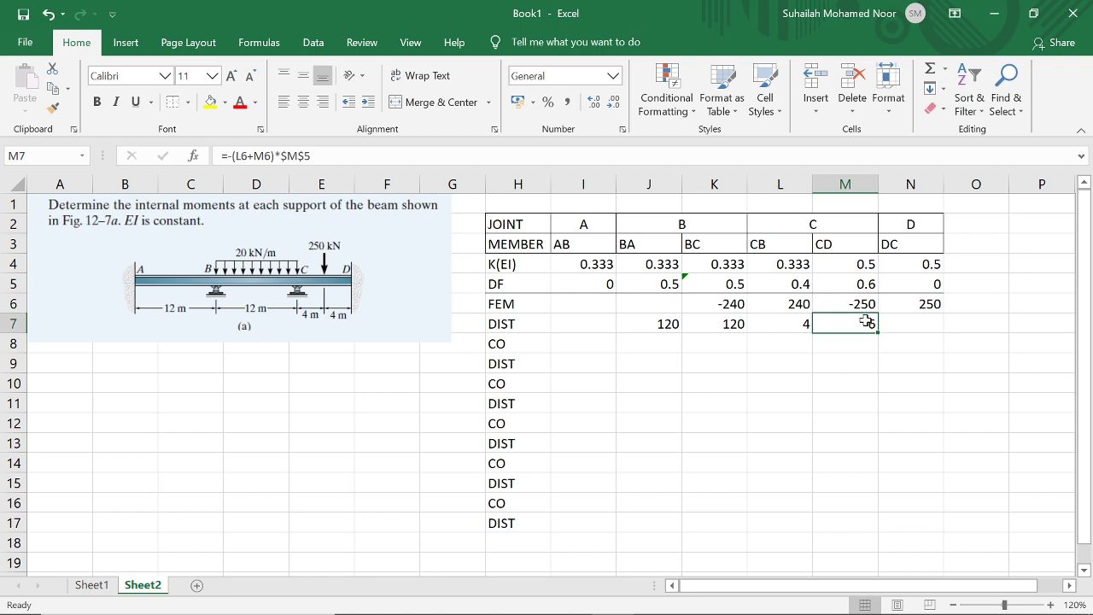
pyautogui.press('Left')
pyautogui.press('Left')
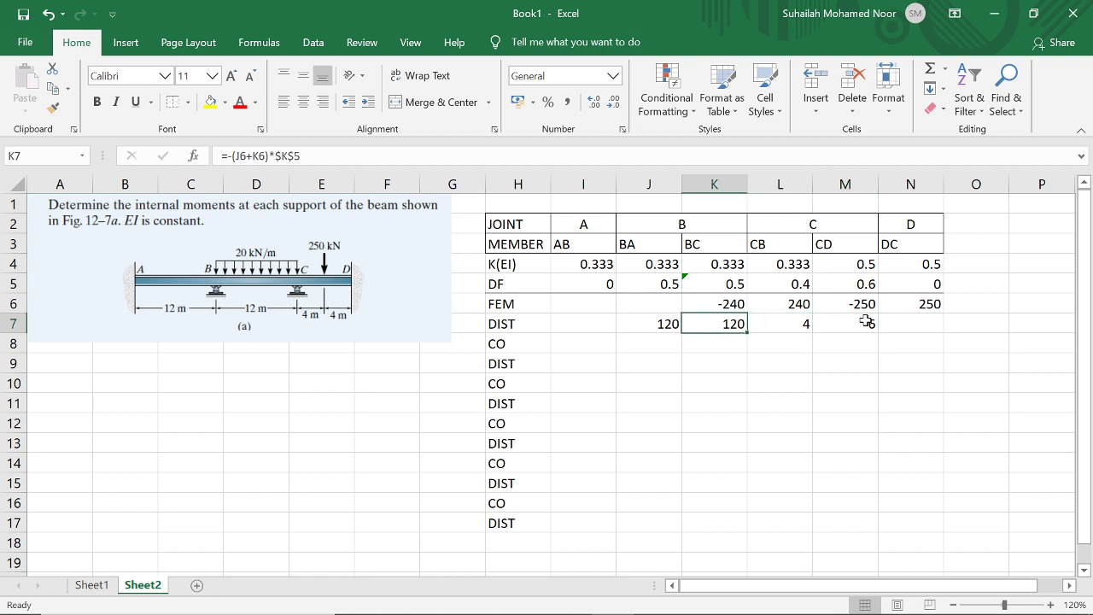
pyautogui.press('Left')
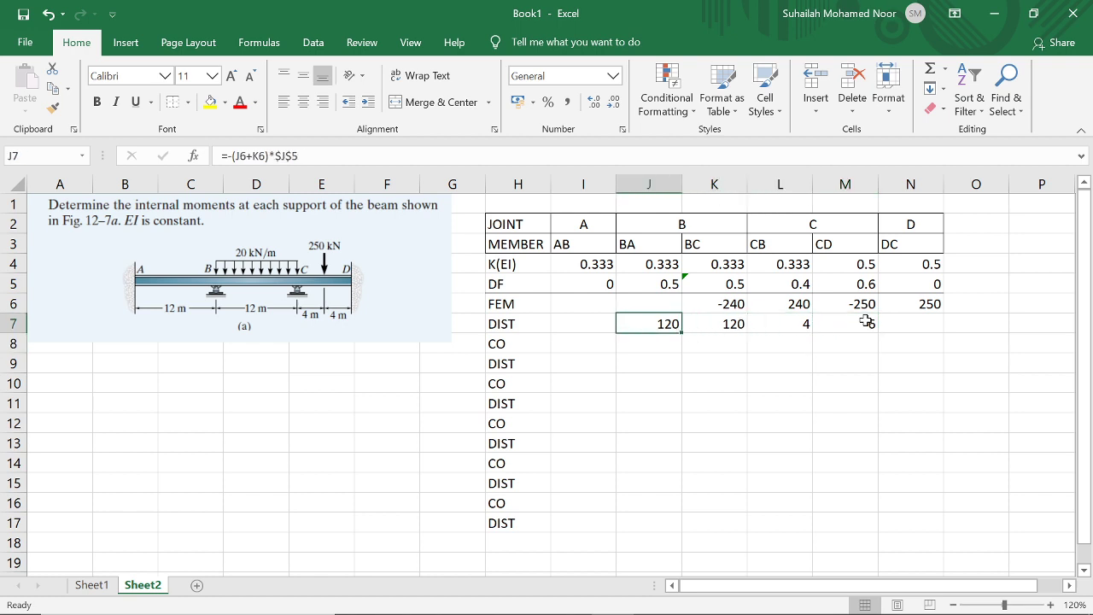
pyautogui.click(867, 322)
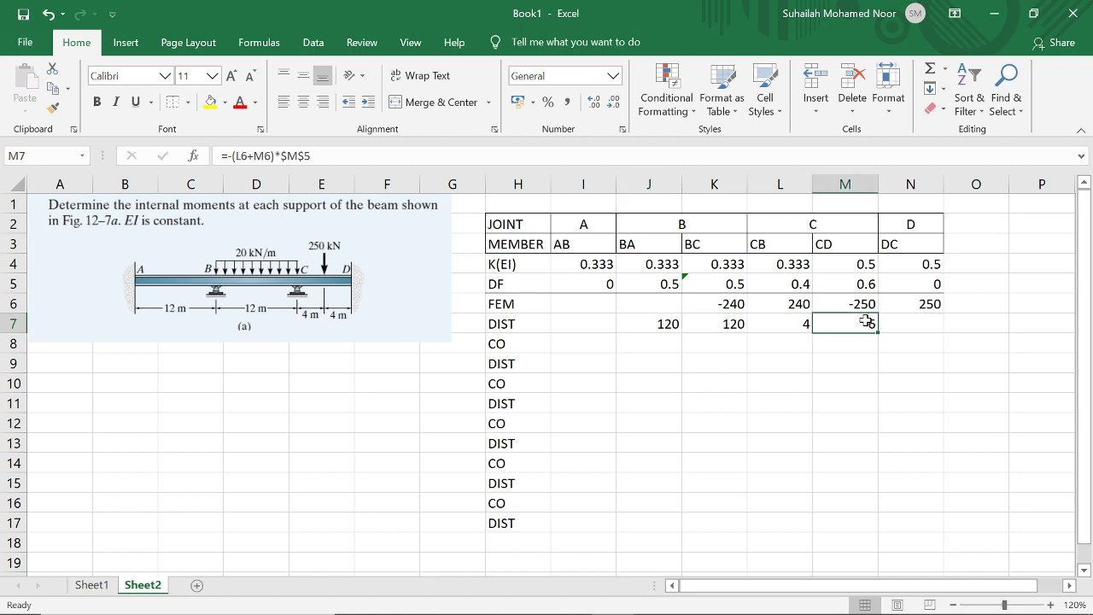
pyautogui.doubleClick(662, 323)
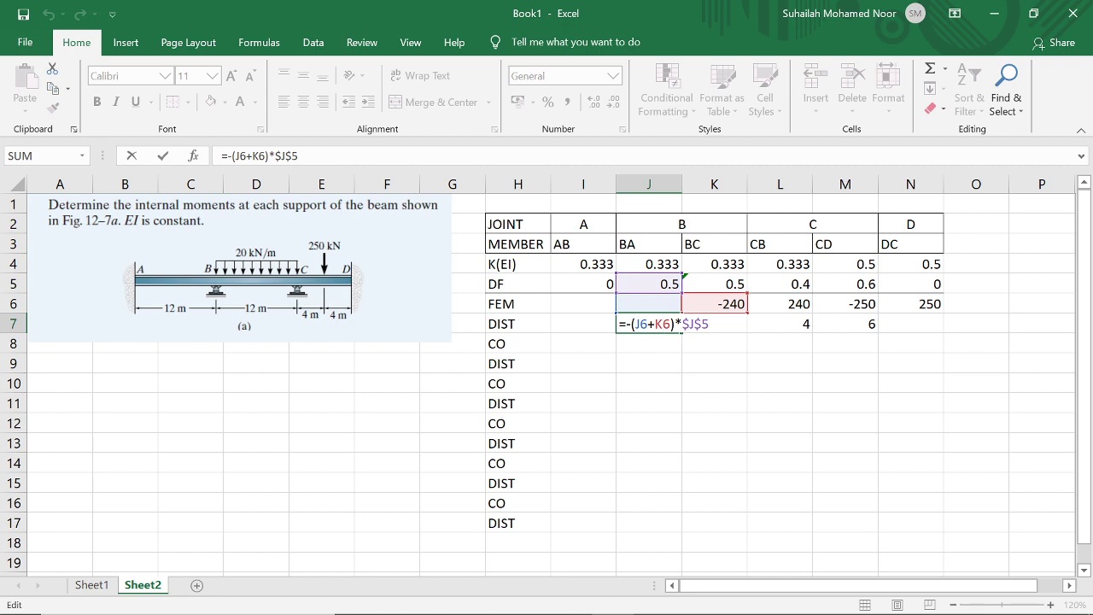
pyautogui.press('Return')
pyautogui.doubleClick(701, 323)
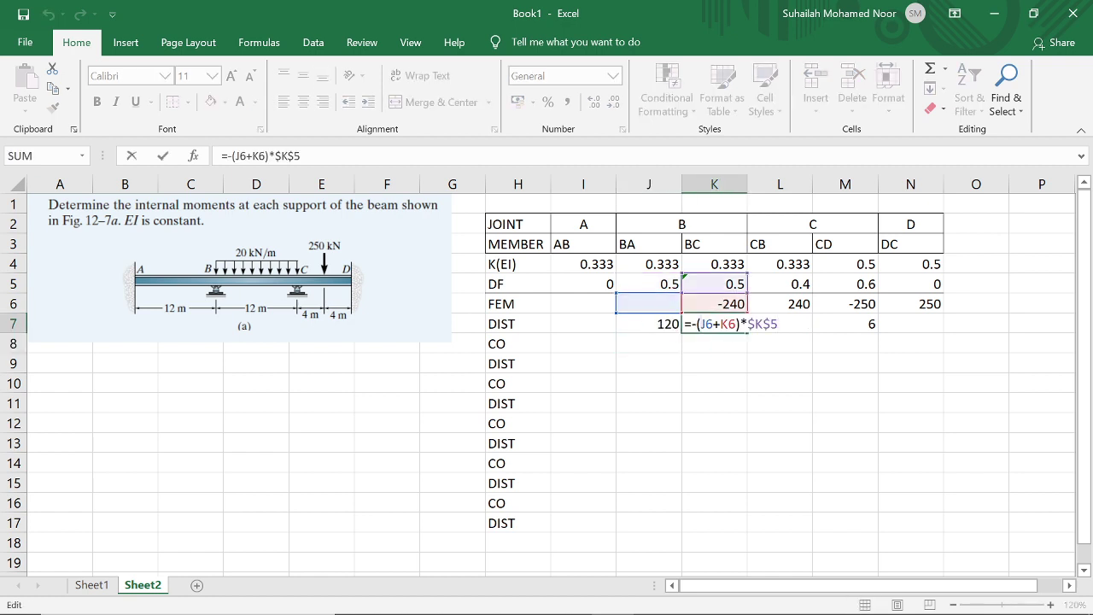
pyautogui.press('Return')
pyautogui.doubleClick(772, 323)
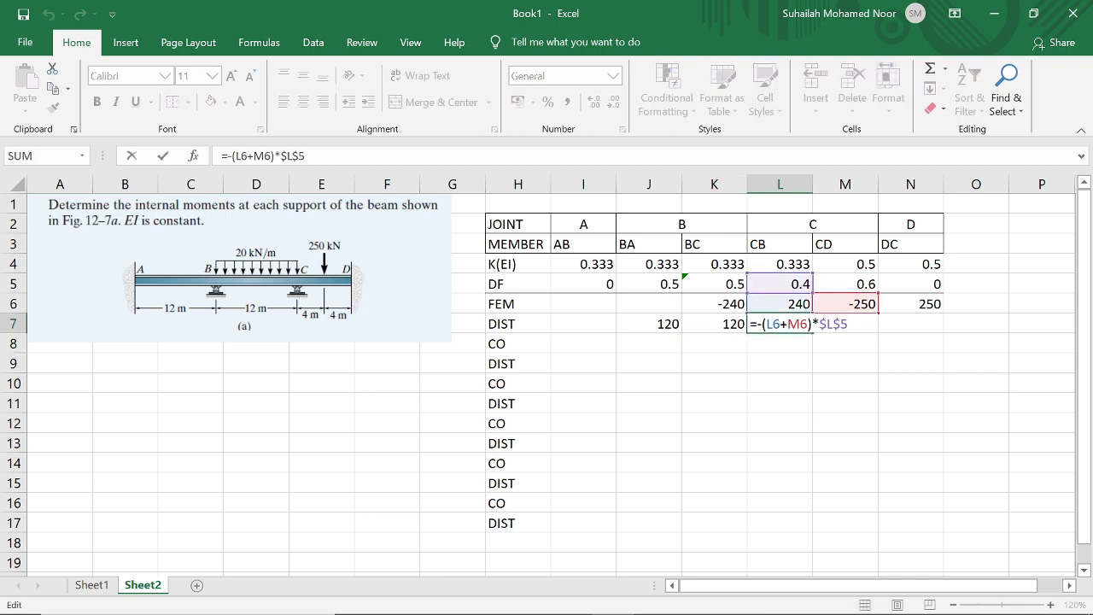
pyautogui.press('Return')
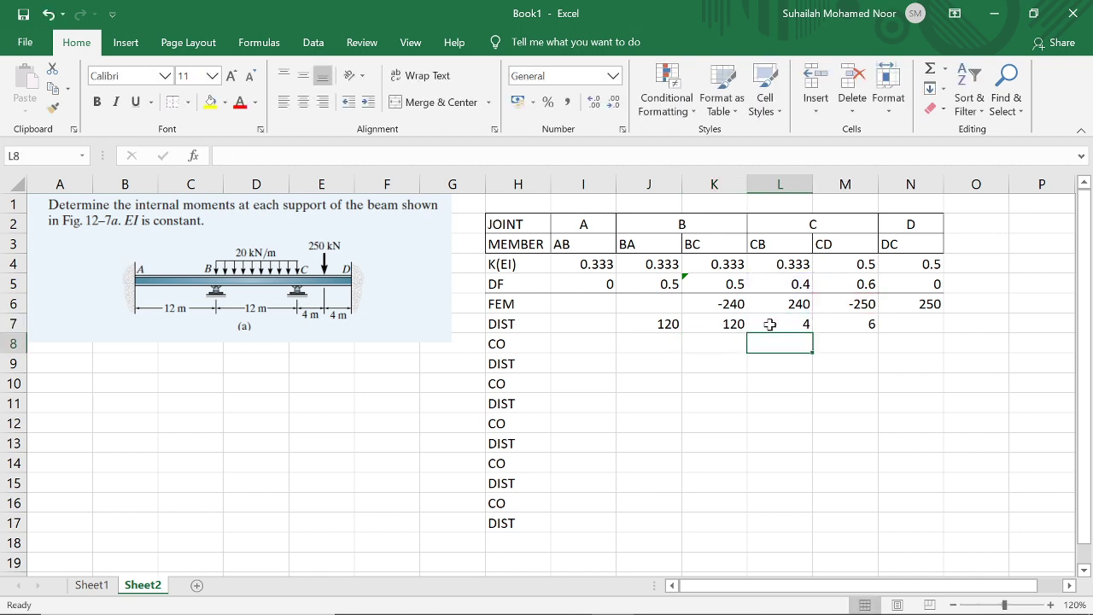
pyautogui.doubleClick(859, 332)
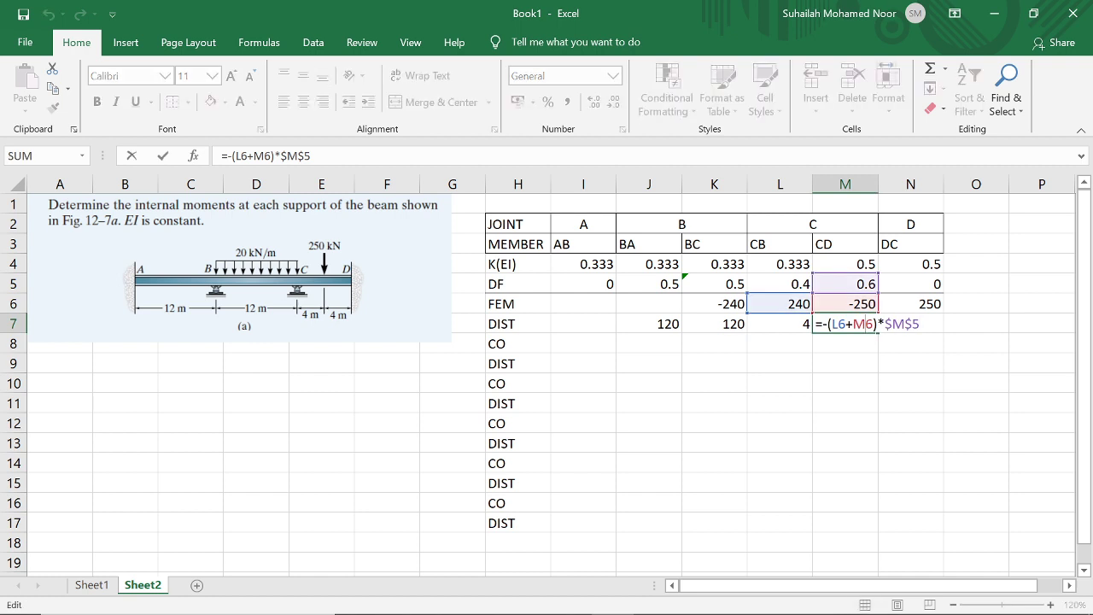
pyautogui.press('Return')
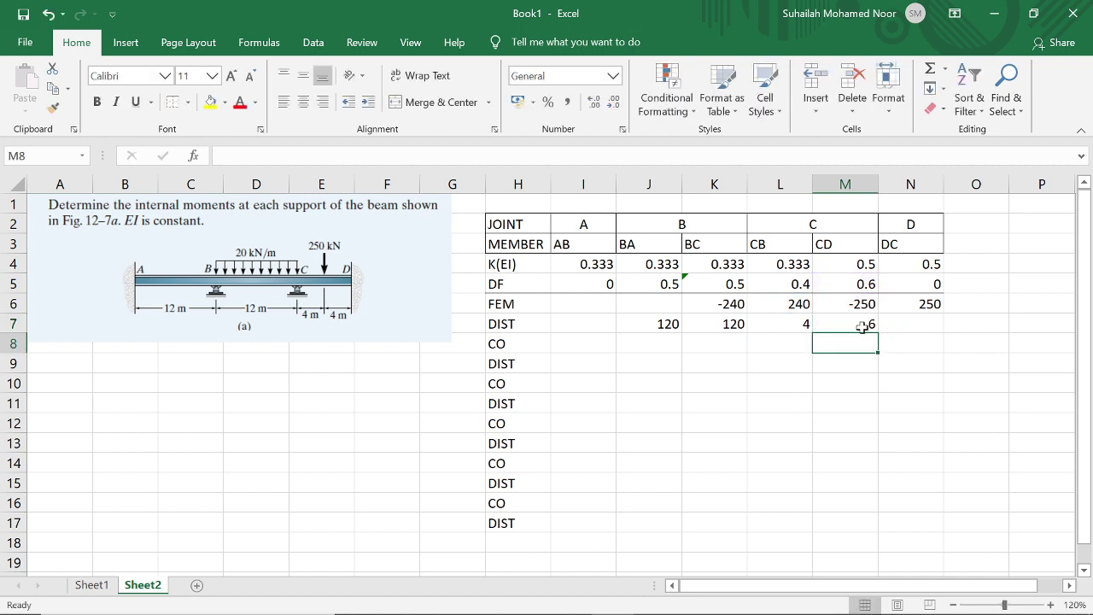
# Enter the carry-over formula =J7/2 for member AB in cell I8 of the first CO row
pyautogui.click(575, 346)
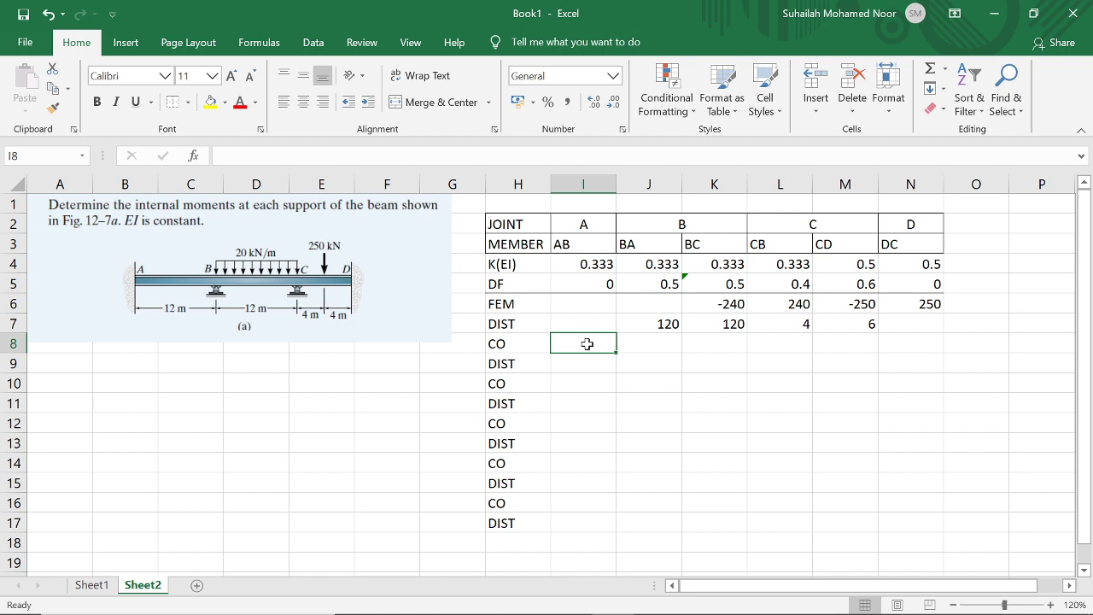
pyautogui.press('F2')
pyautogui.write('=')
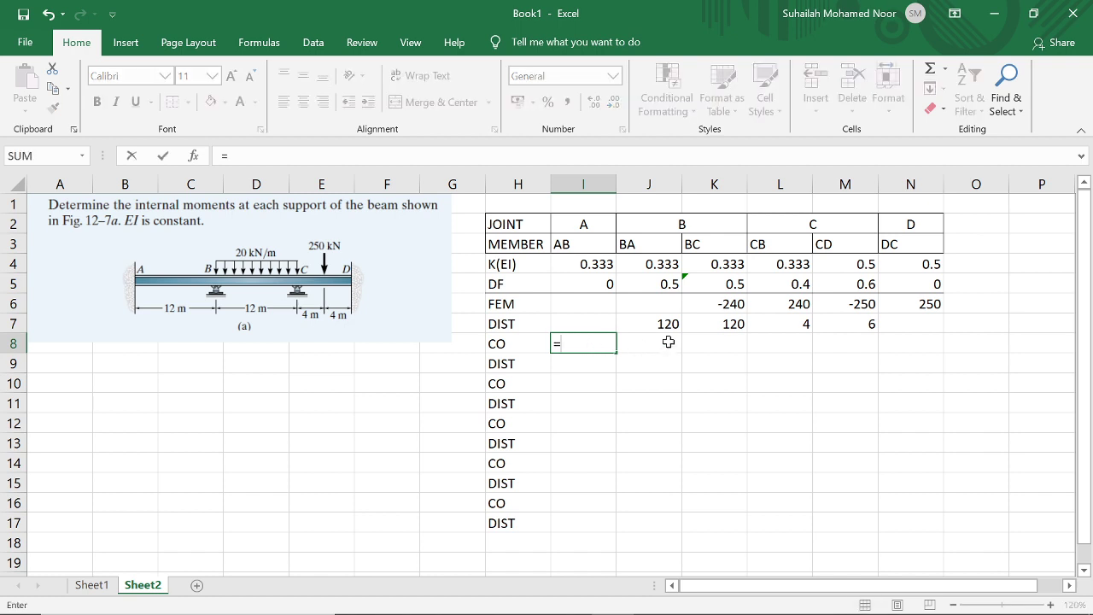
pyautogui.click(668, 325)
pyautogui.write('/2')
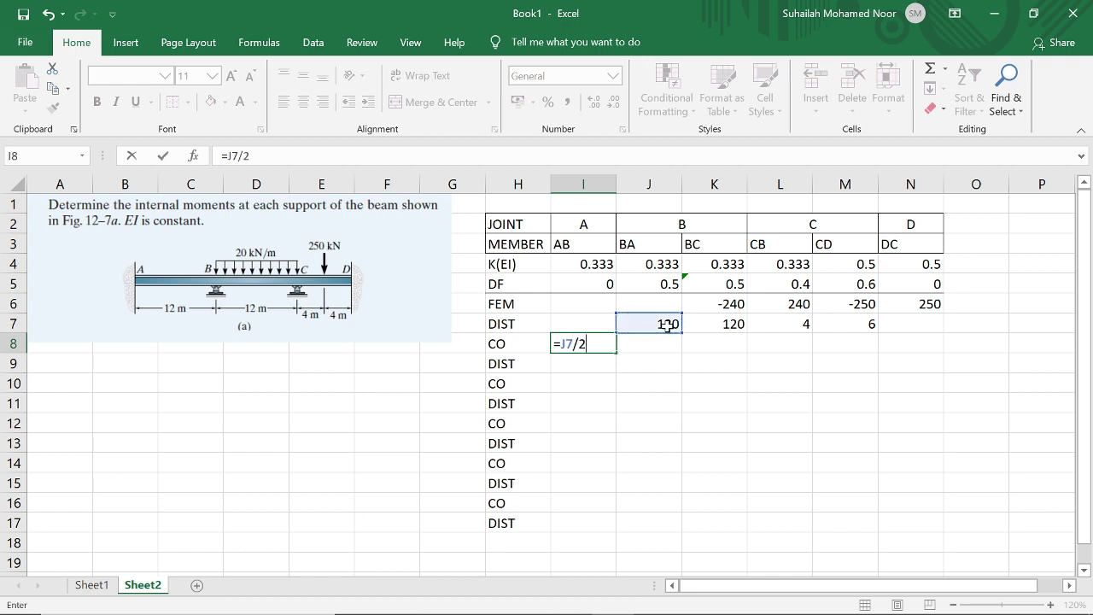
pyautogui.press('Return')
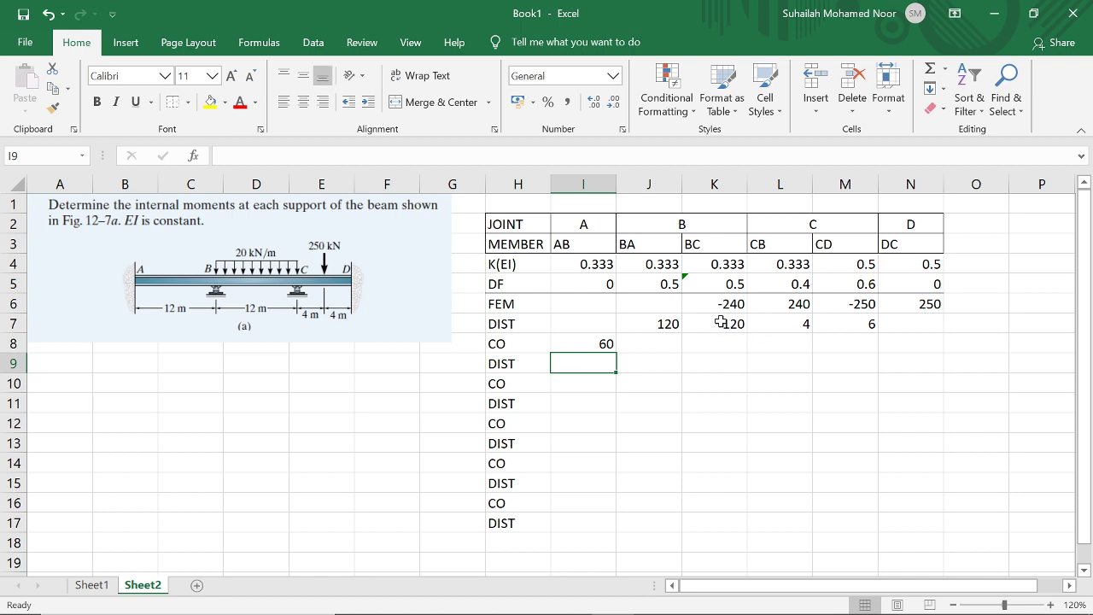
# Enter the carry-over formula =K7/2 for member CB in cell L8
pyautogui.click(784, 342)
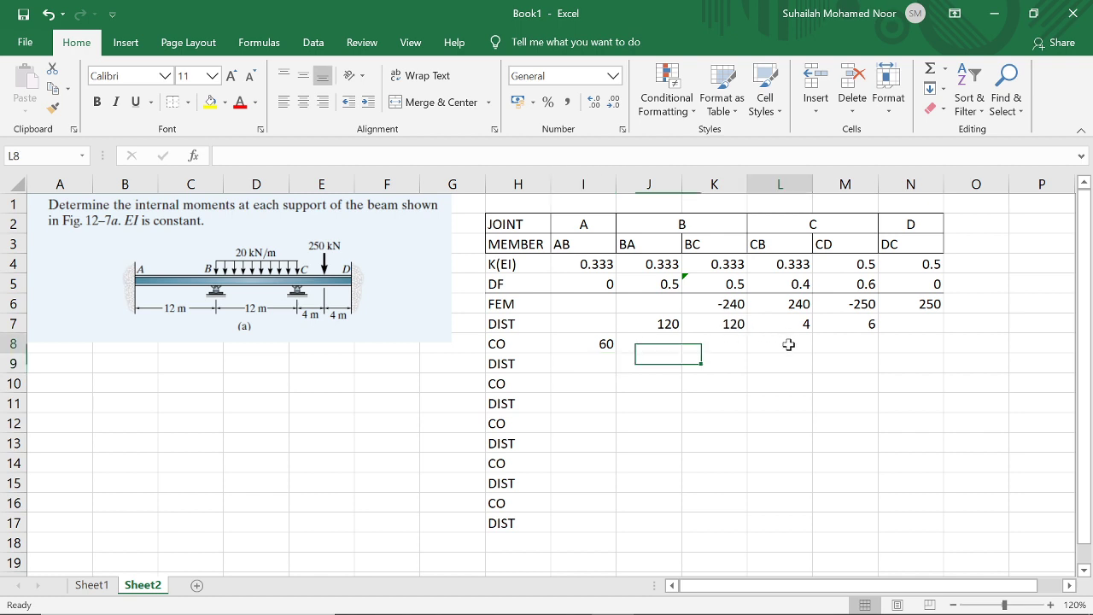
pyautogui.write('=')
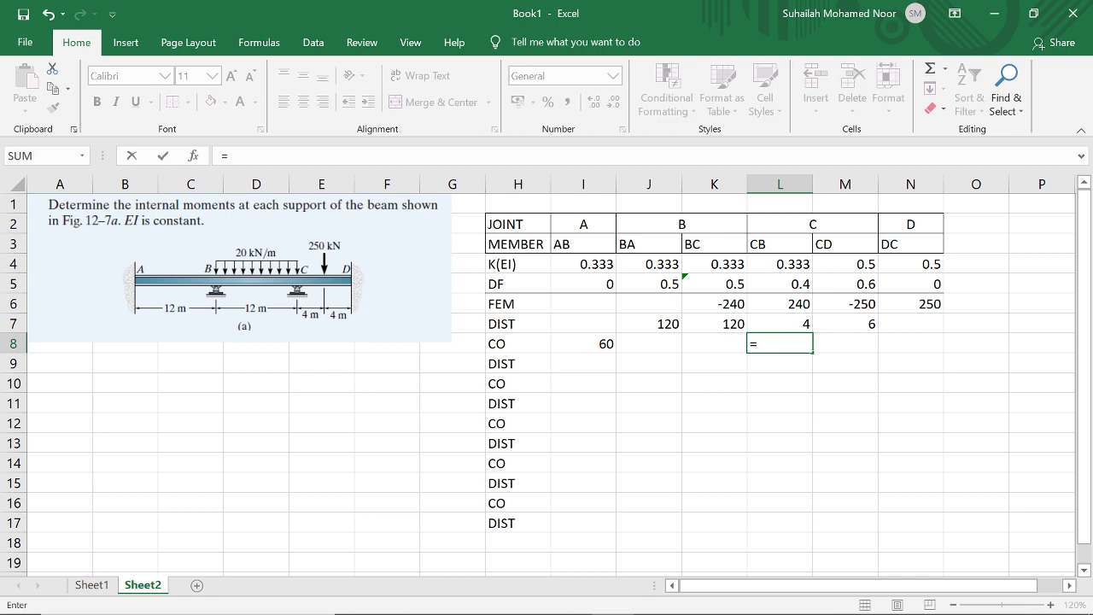
pyautogui.click(730, 326)
pyautogui.write('/2')
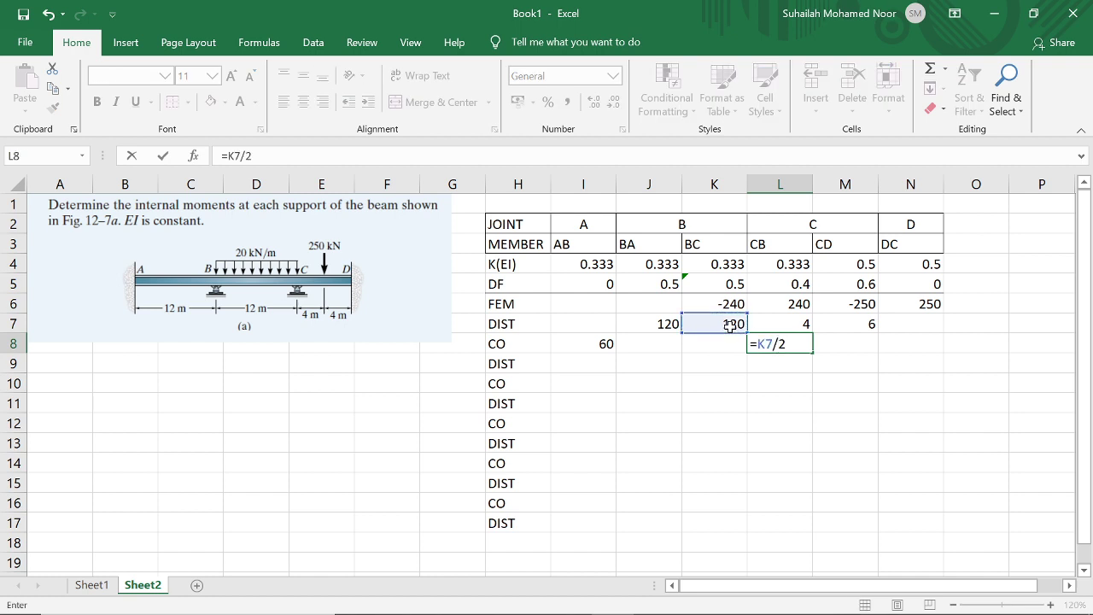
pyautogui.press('Return')
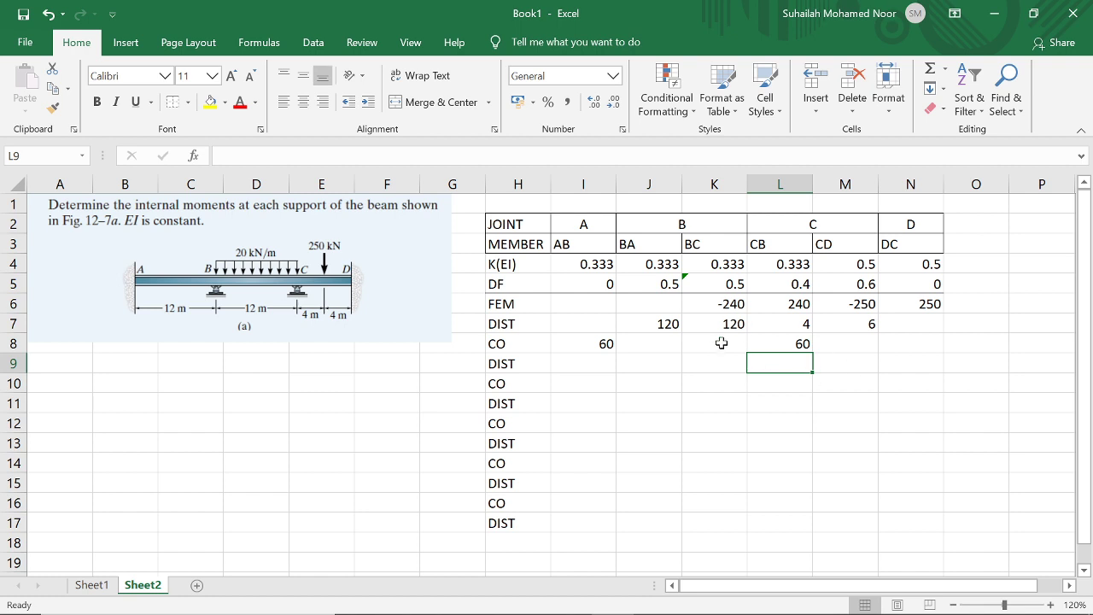
# Enter the carry-over formula =L7/2 for member BC in cell K8
pyautogui.click(722, 342)
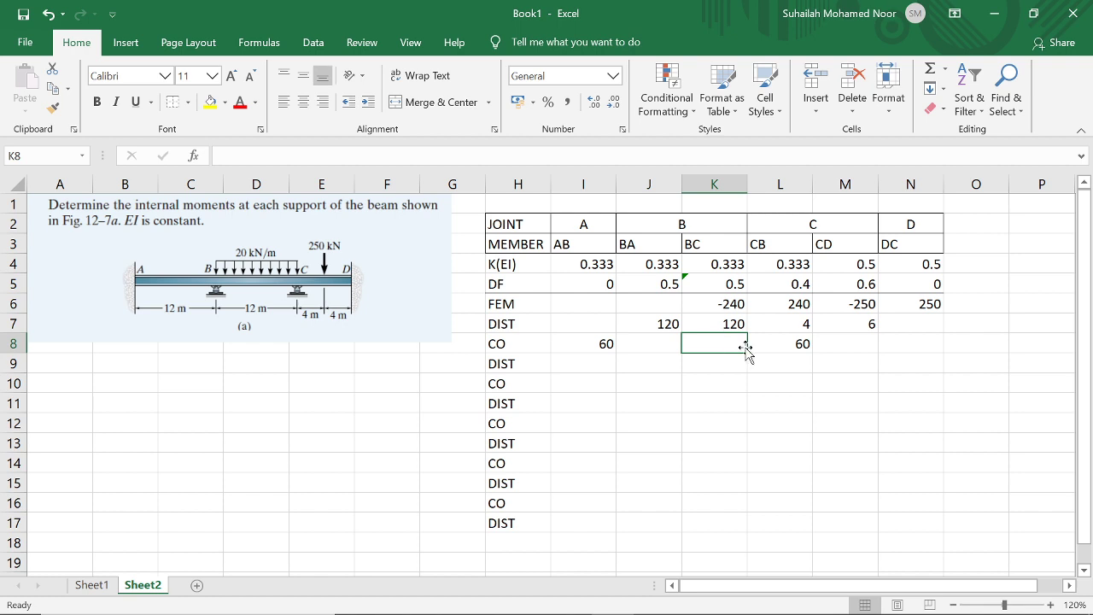
pyautogui.write('=')
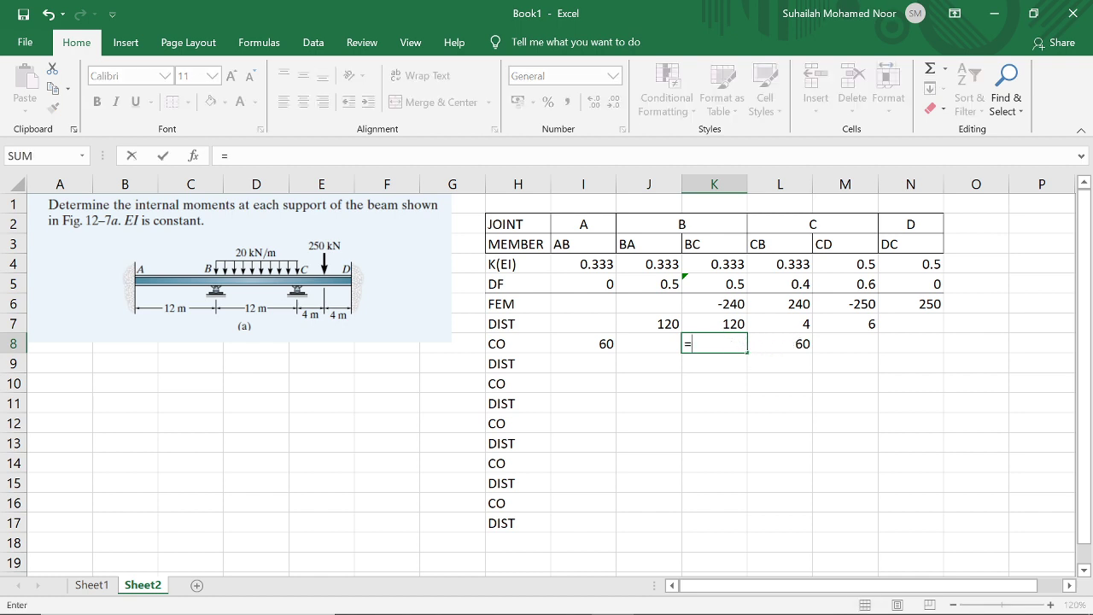
pyautogui.click(788, 324)
pyautogui.write('/2')
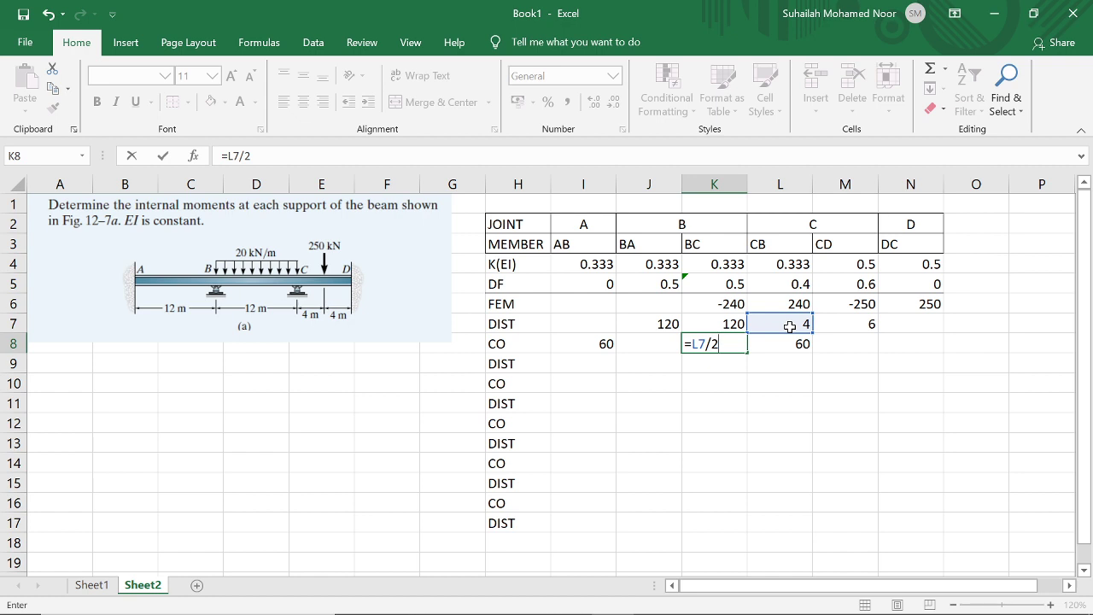
pyautogui.press('Return')
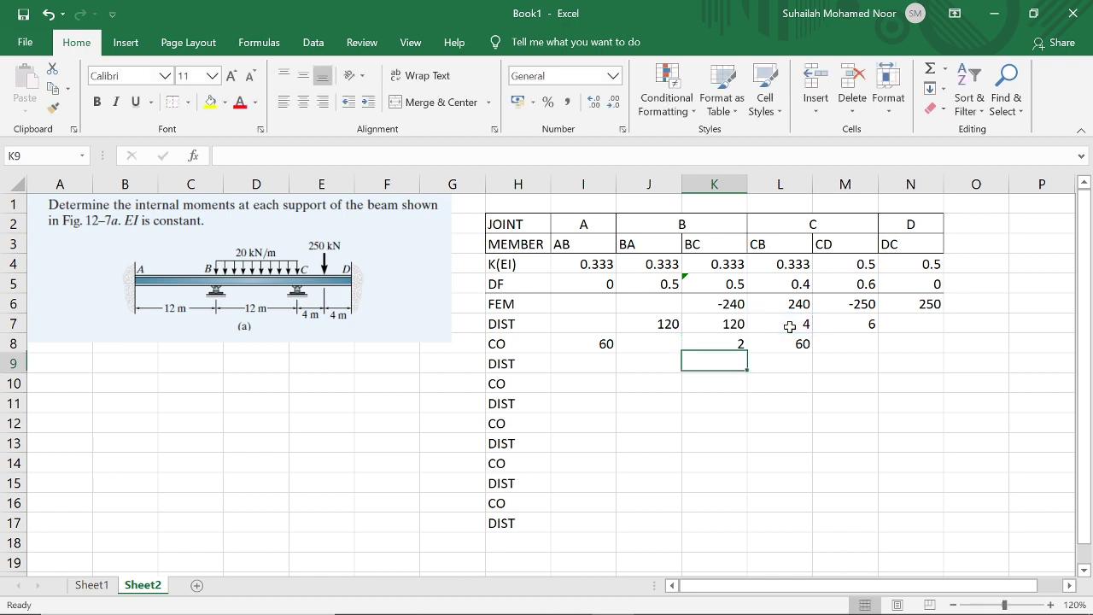
# Enter the carry-over formula =M7/2 for member DC in cell N8
pyautogui.click(901, 343)
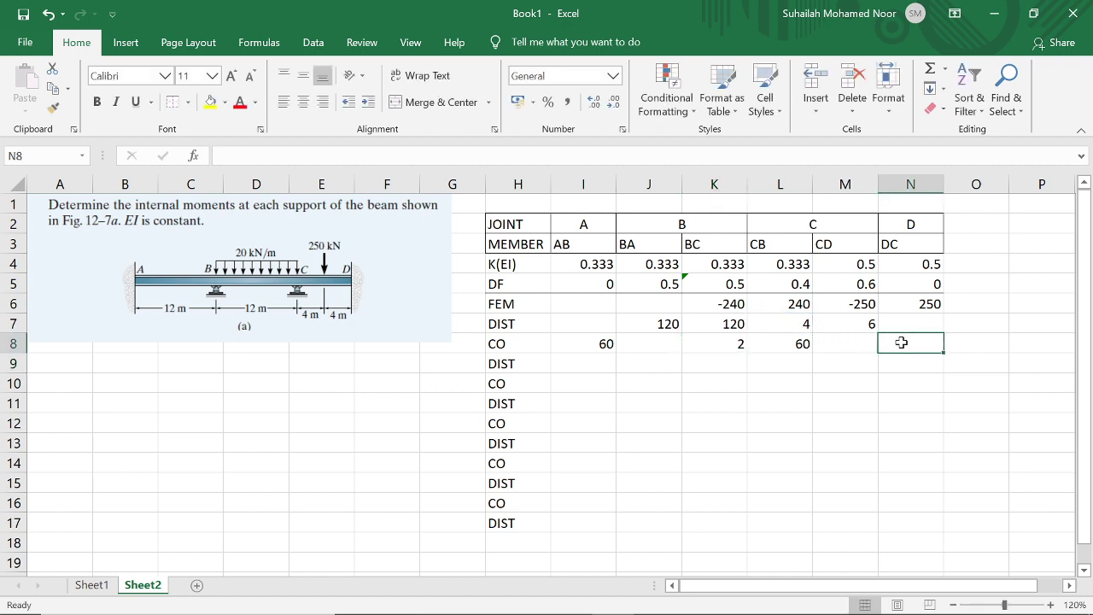
pyautogui.write('=')
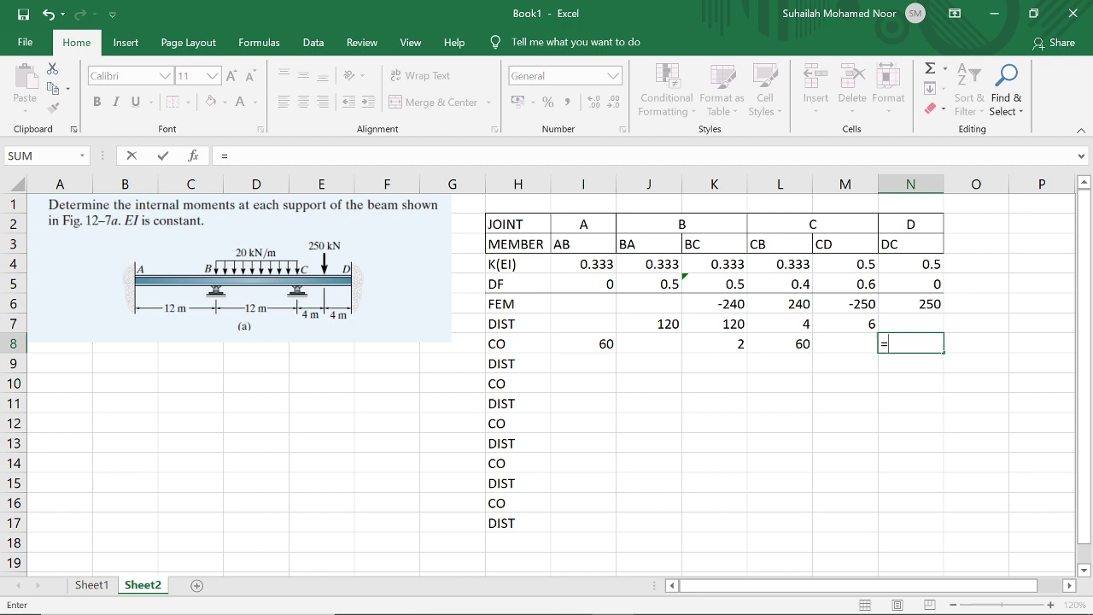
pyautogui.click(864, 327)
pyautogui.write('/2')
pyautogui.press('Return')
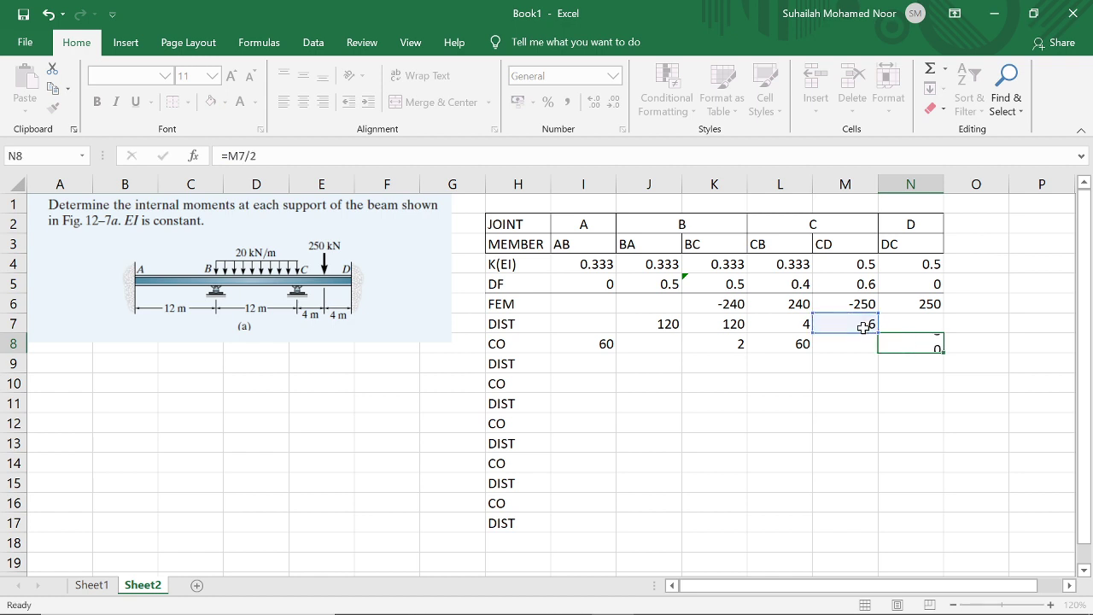
pyautogui.click(868, 428)
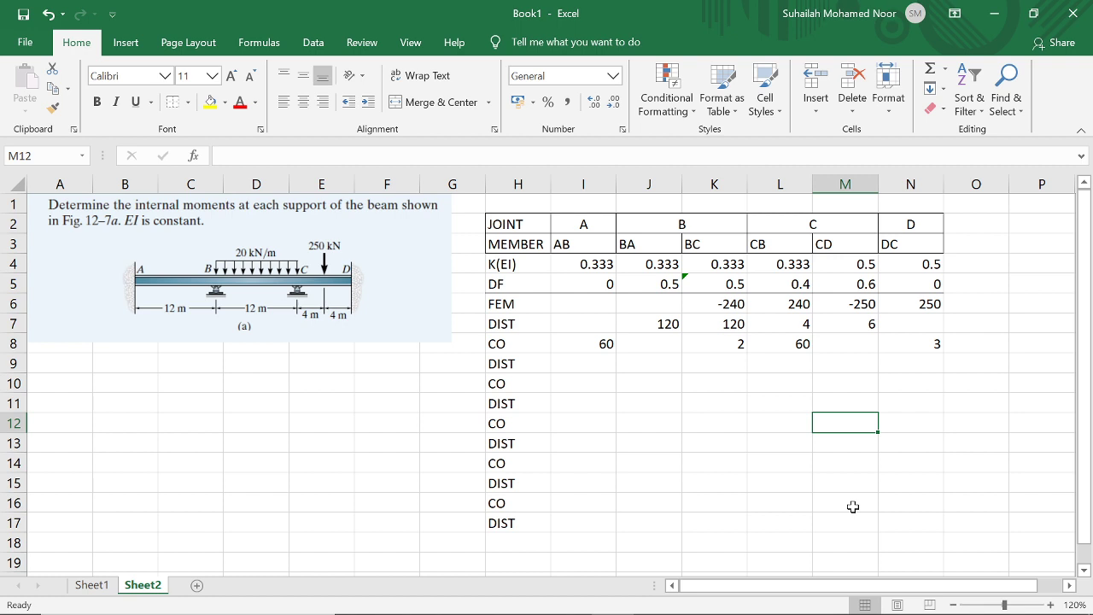
# Fill the first DIST and CO rows' formulas in I7:N8 down through the last DIST row, row 17
pyautogui.click(598, 328)
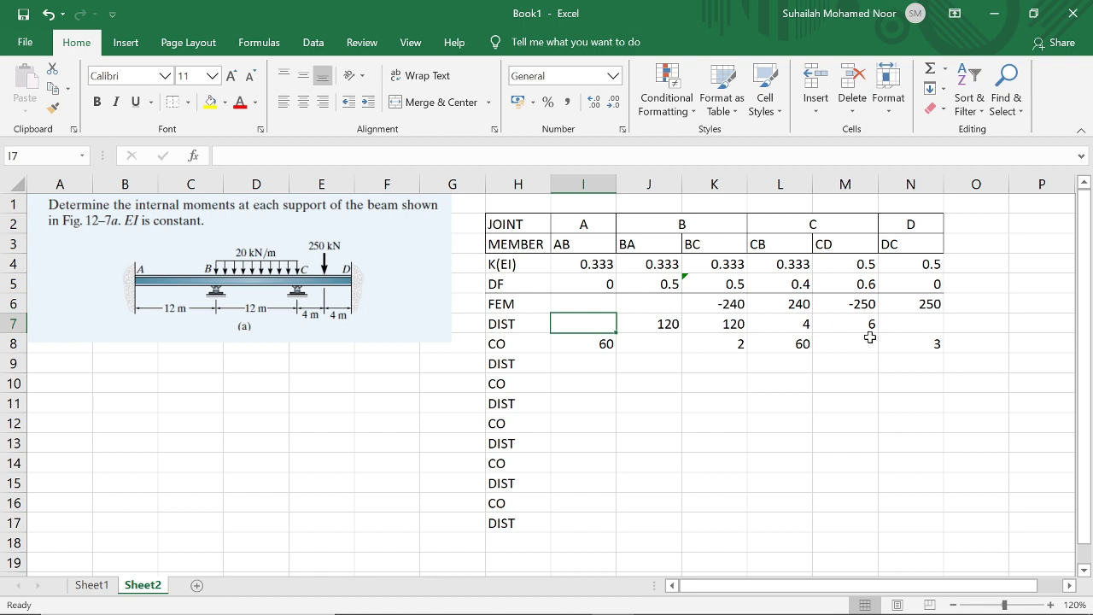
pyautogui.keyDown('shift'); pyautogui.click(923, 341); pyautogui.keyUp('shift')
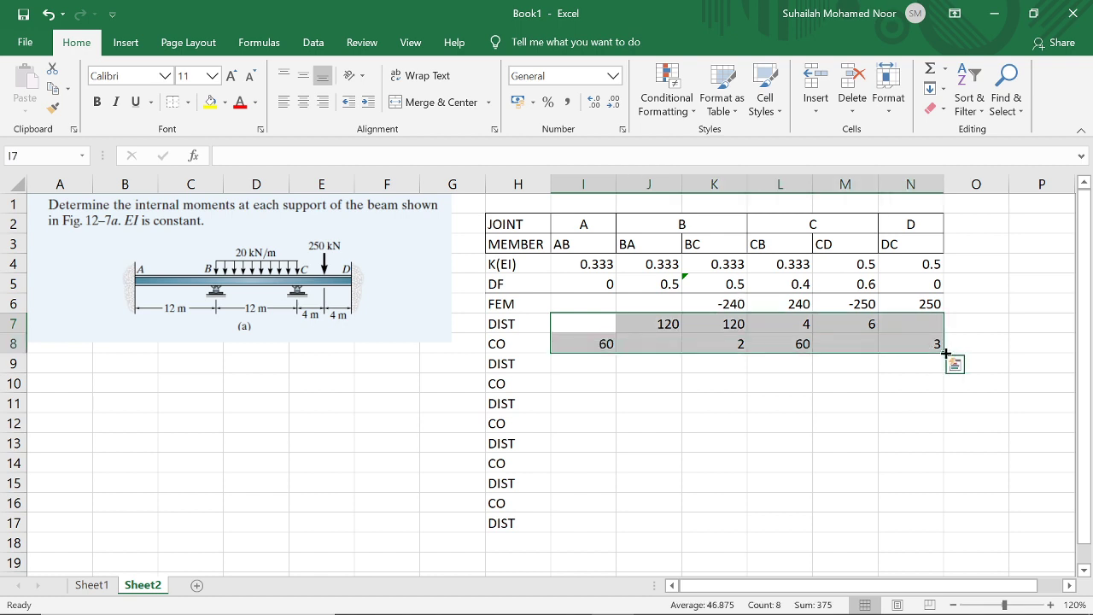
pyautogui.moveTo(945, 353); pyautogui.dragTo(946, 526)
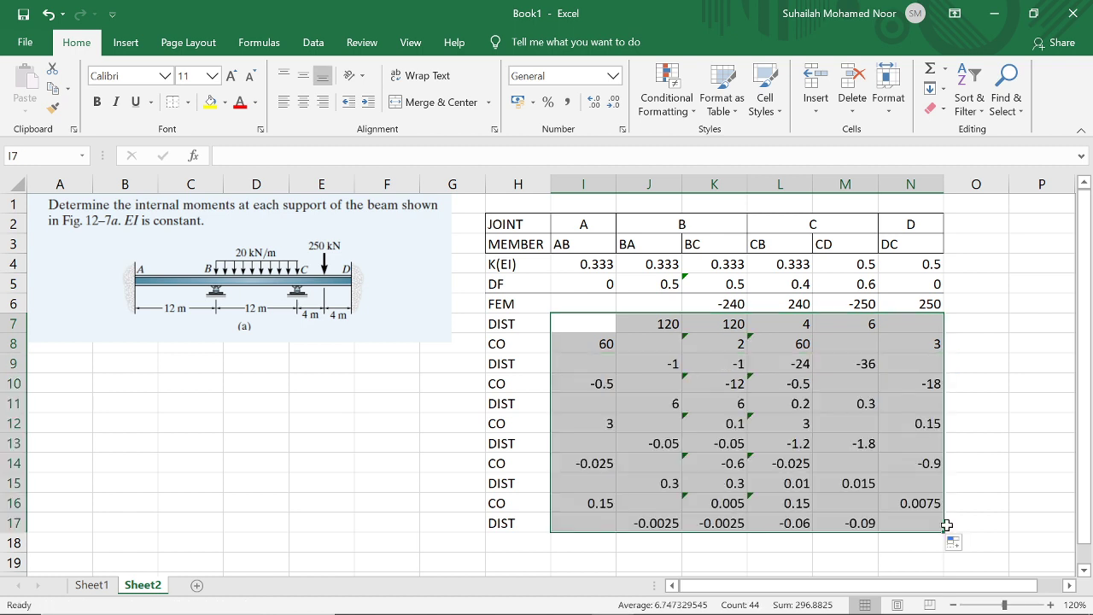
pyautogui.click(997, 485)
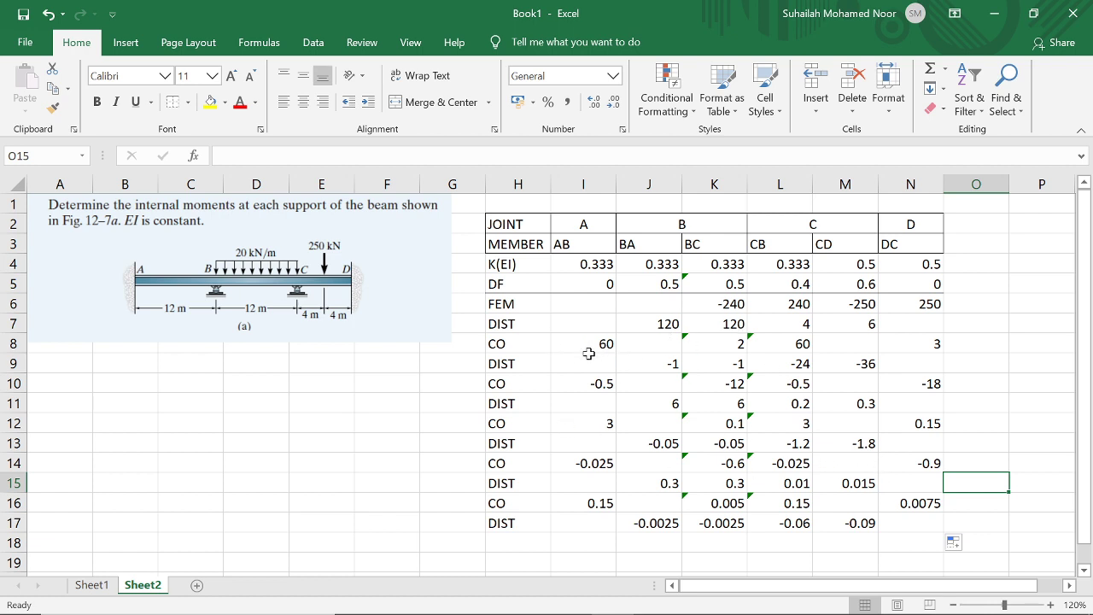
# Inspect the copied distribution formulas for members BA, BC, CB and CD in cells J9 to M9
pyautogui.doubleClick(655, 364)
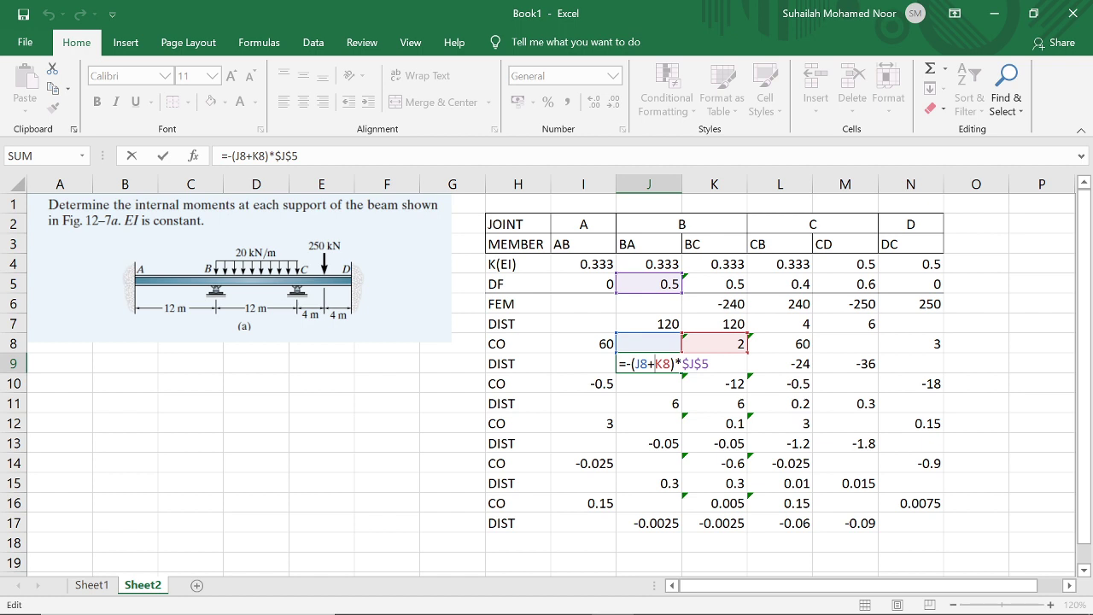
pyautogui.hotkey('ctrl', 'Return')
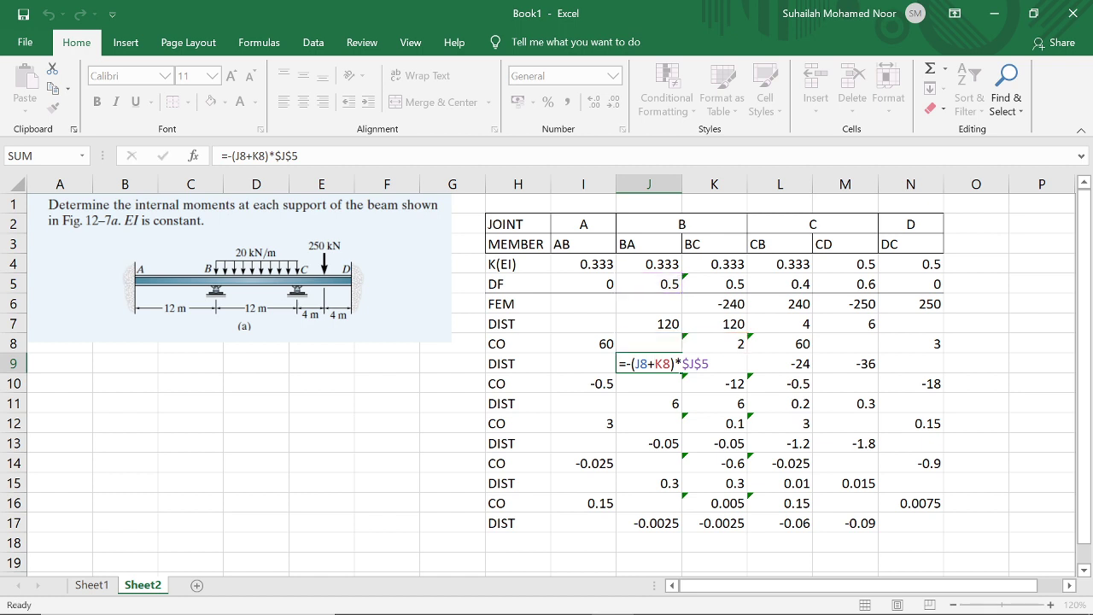
pyautogui.click(638, 464)
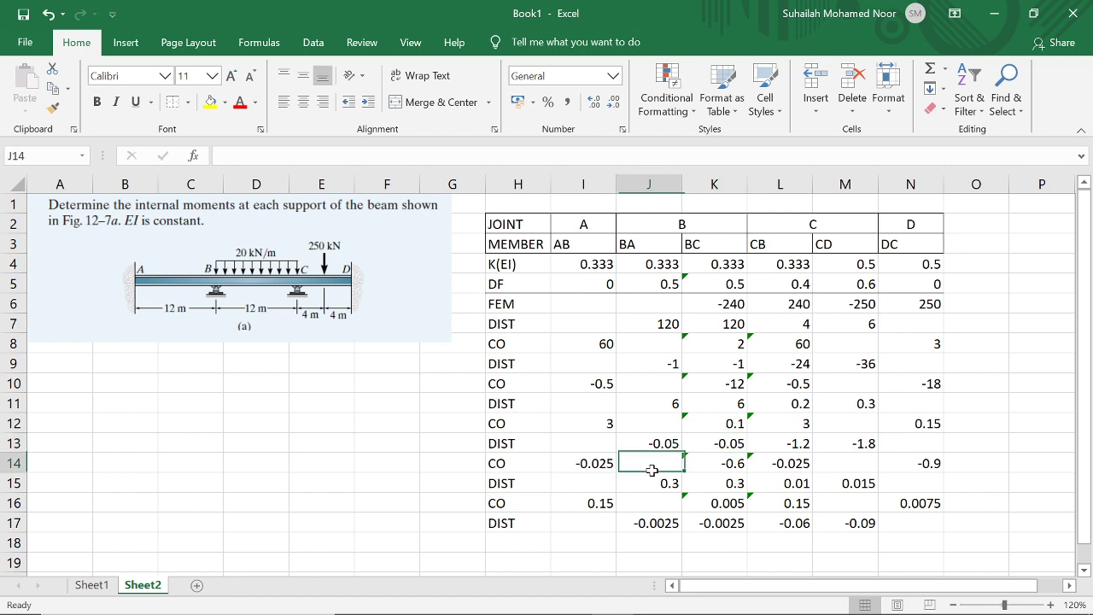
pyautogui.click(717, 363)
pyautogui.doubleClick(717, 363)
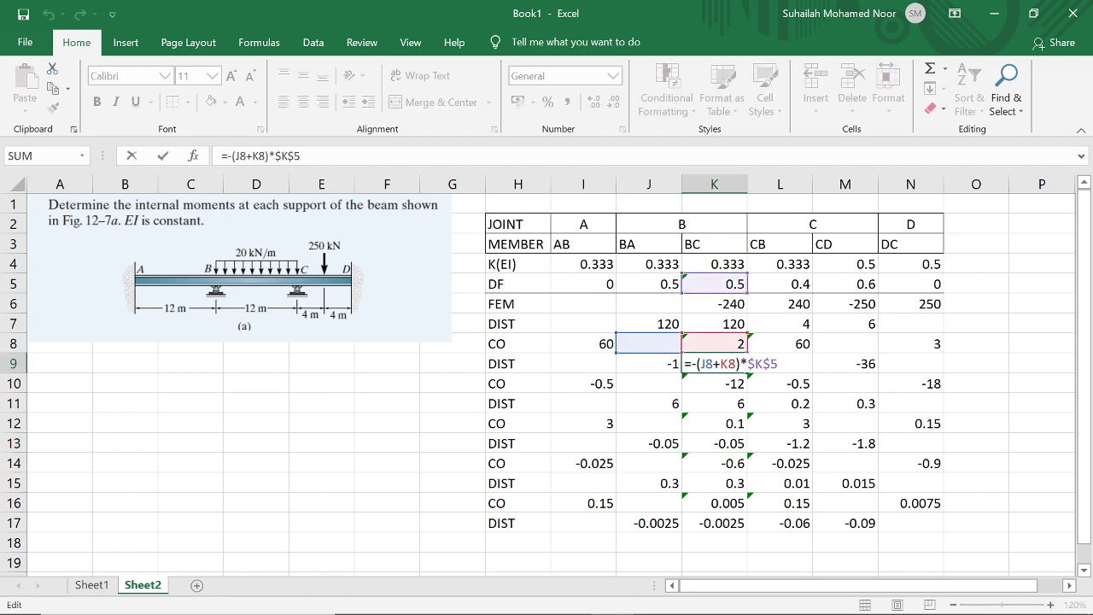
pyautogui.press('Return')
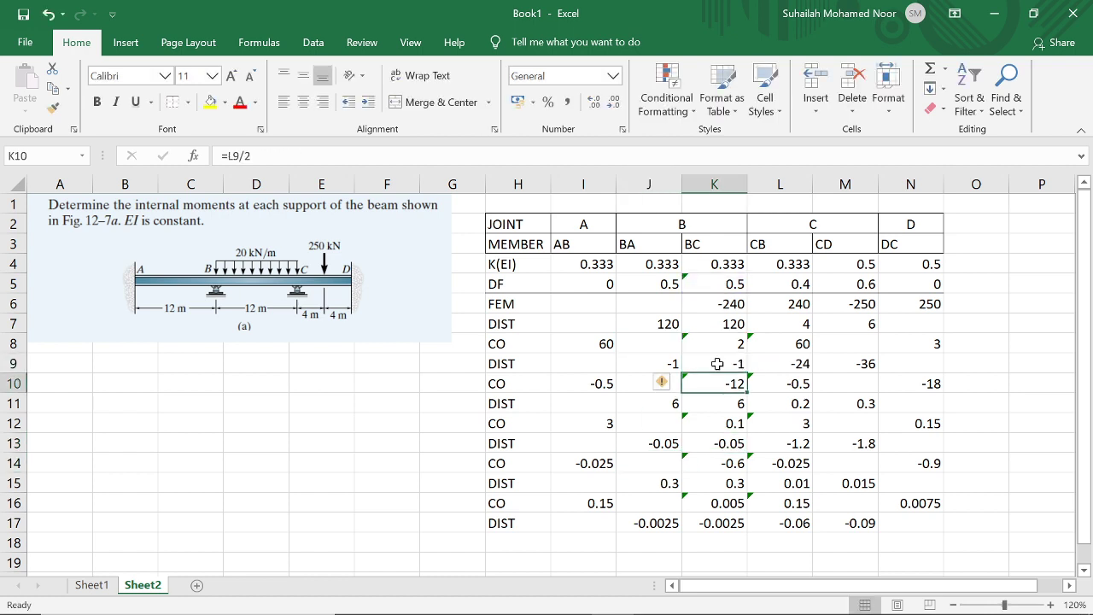
pyautogui.doubleClick(774, 363)
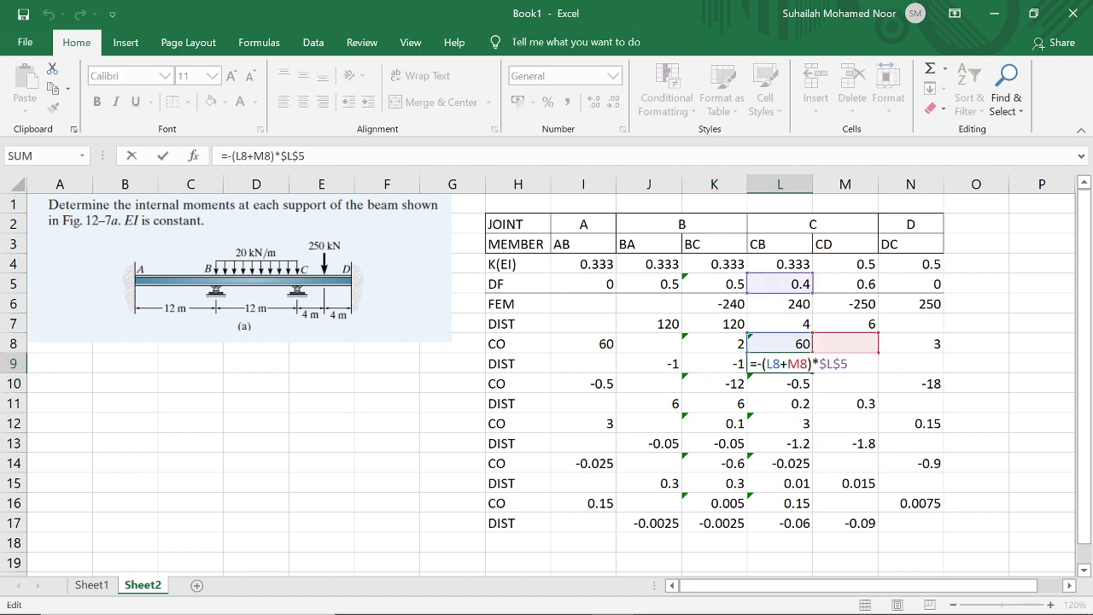
pyautogui.press('Return')
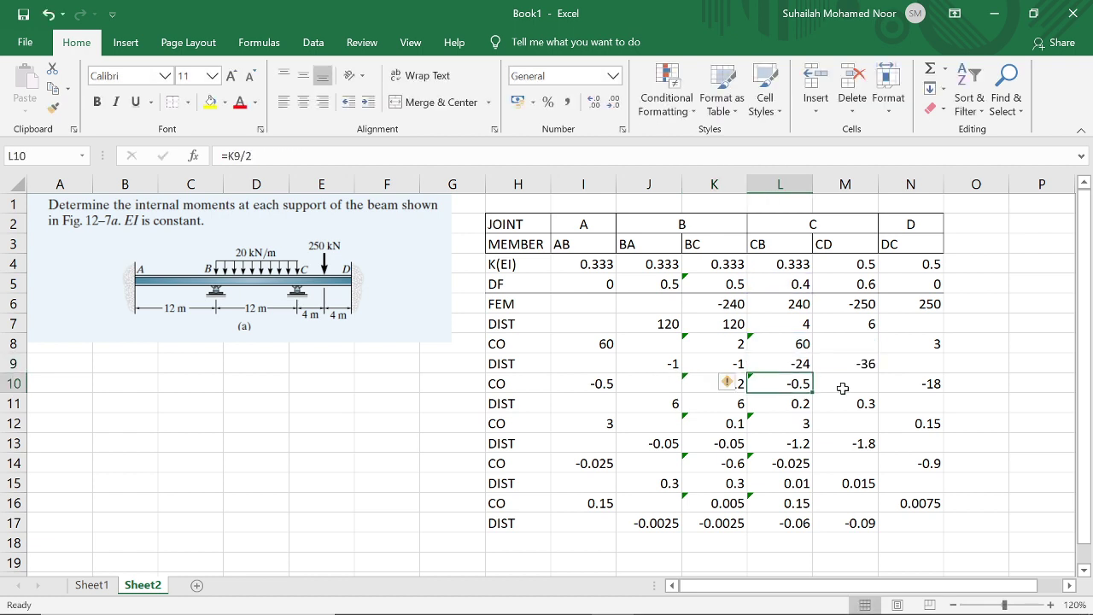
pyautogui.doubleClick(867, 363)
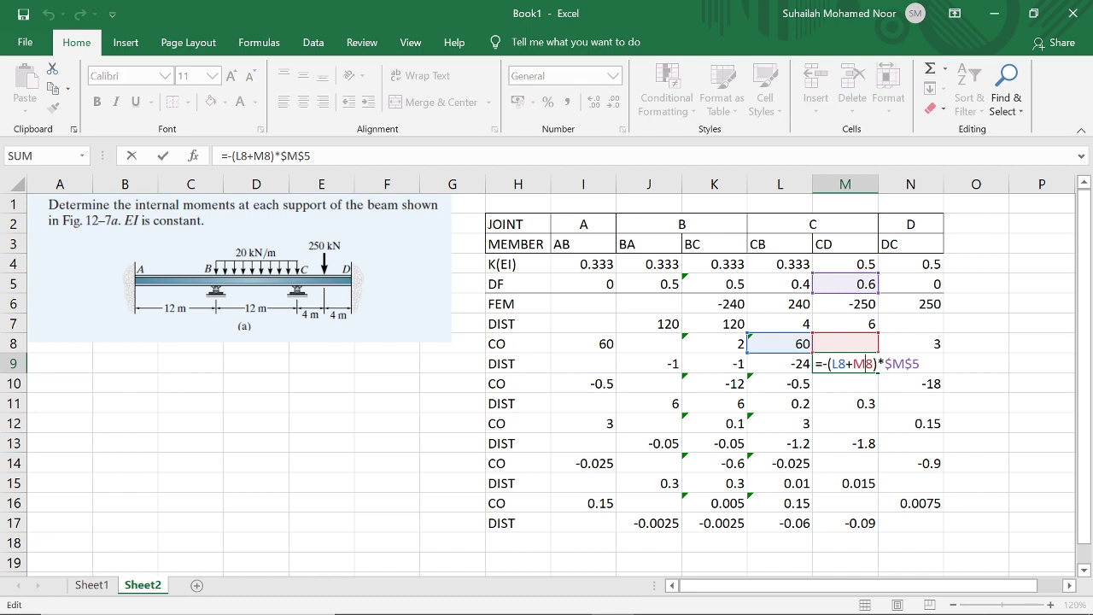
pyautogui.press('Return')
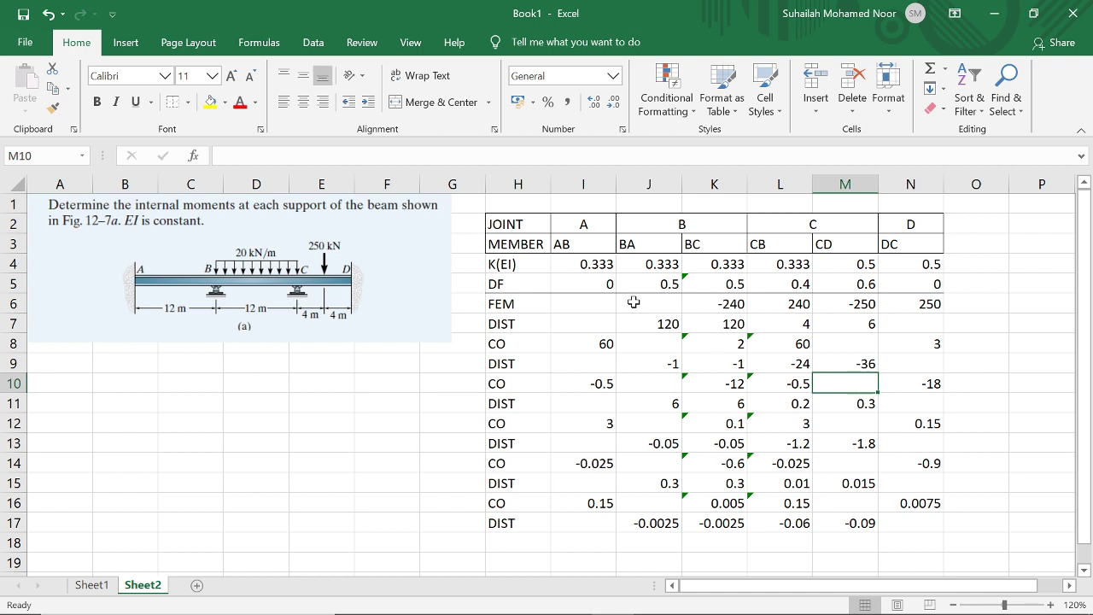
# Highlight joint B's balancing cells J6:K7 and J10:K11 with a yellow fill
pyautogui.moveTo(652, 297); pyautogui.dragTo(714, 326)
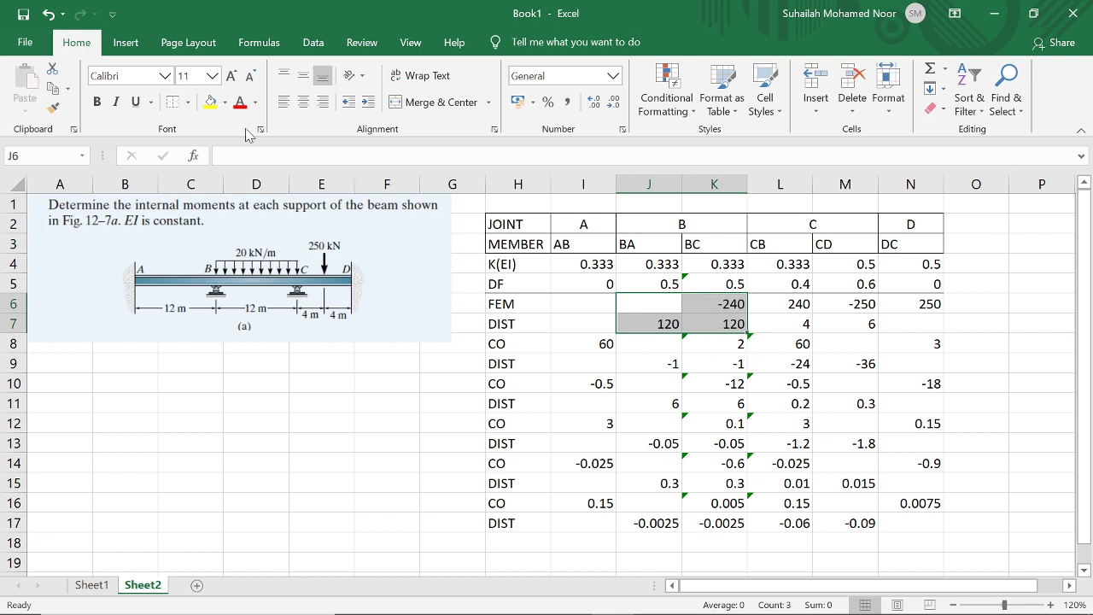
pyautogui.click(211, 104)
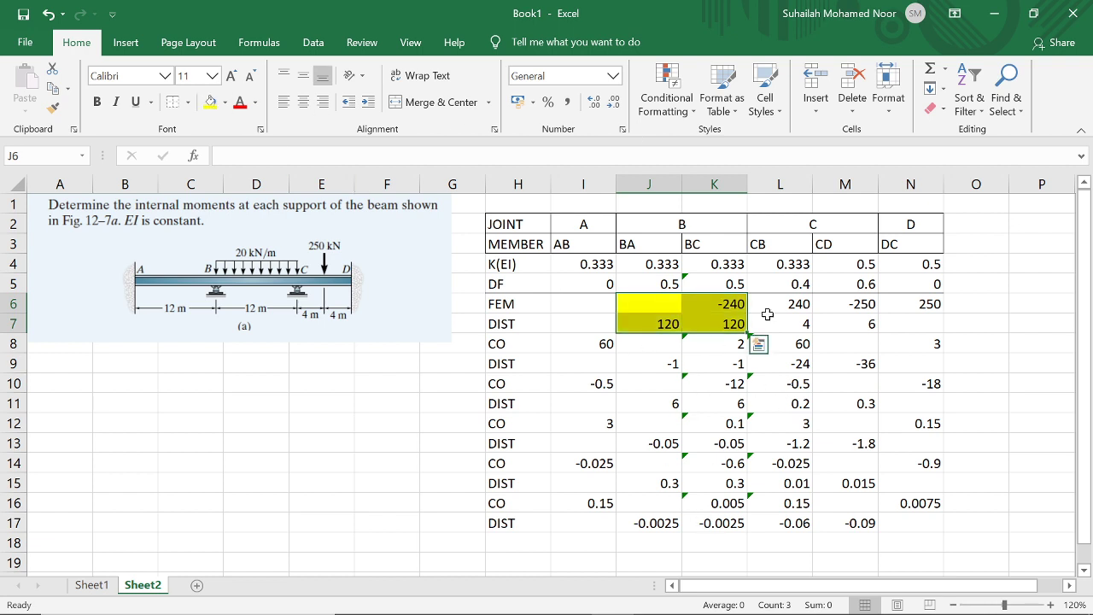
pyautogui.moveTo(646, 349); pyautogui.dragTo(733, 360)
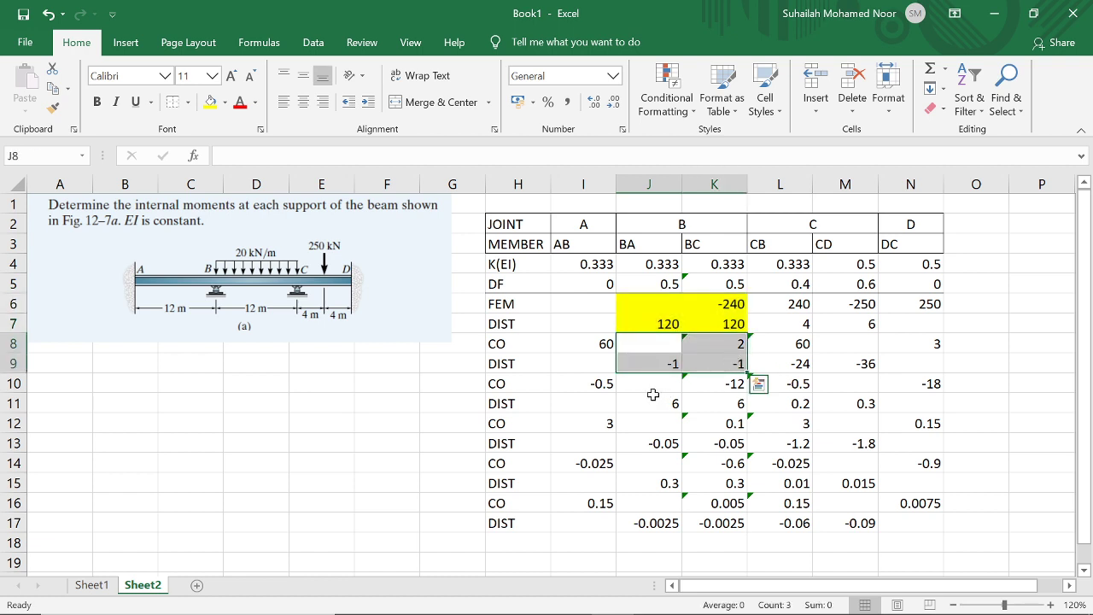
pyautogui.moveTo(654, 393); pyautogui.dragTo(713, 405)
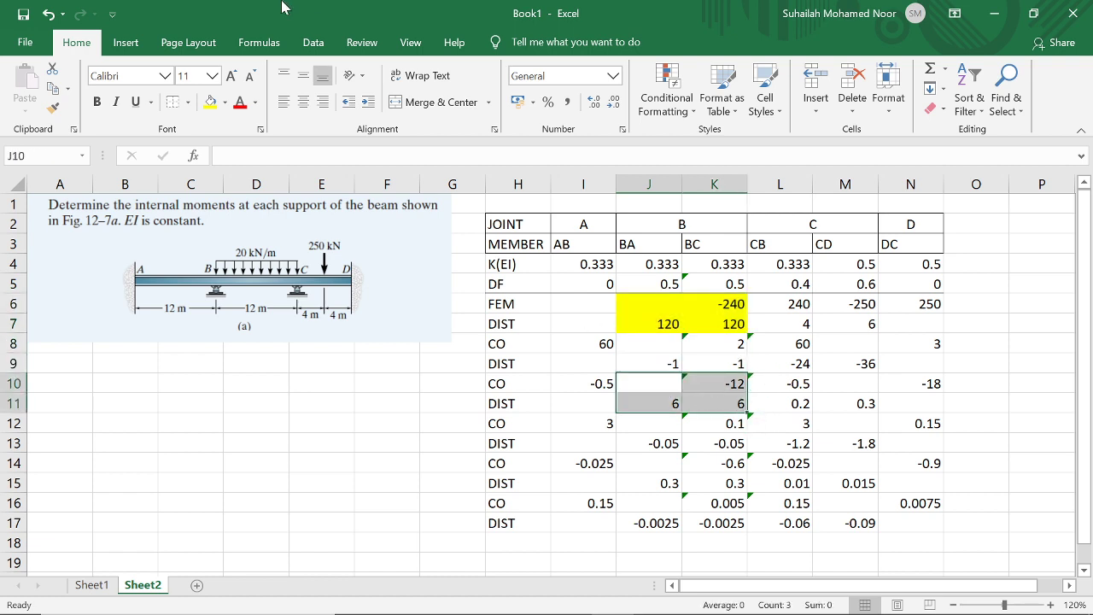
pyautogui.click(210, 101)
# Highlight joint C's balancing cells L8:M9 and L12:M13 with the standard yellow fill
pyautogui.moveTo(776, 339); pyautogui.dragTo(888, 383)
pyautogui.click(225, 102)
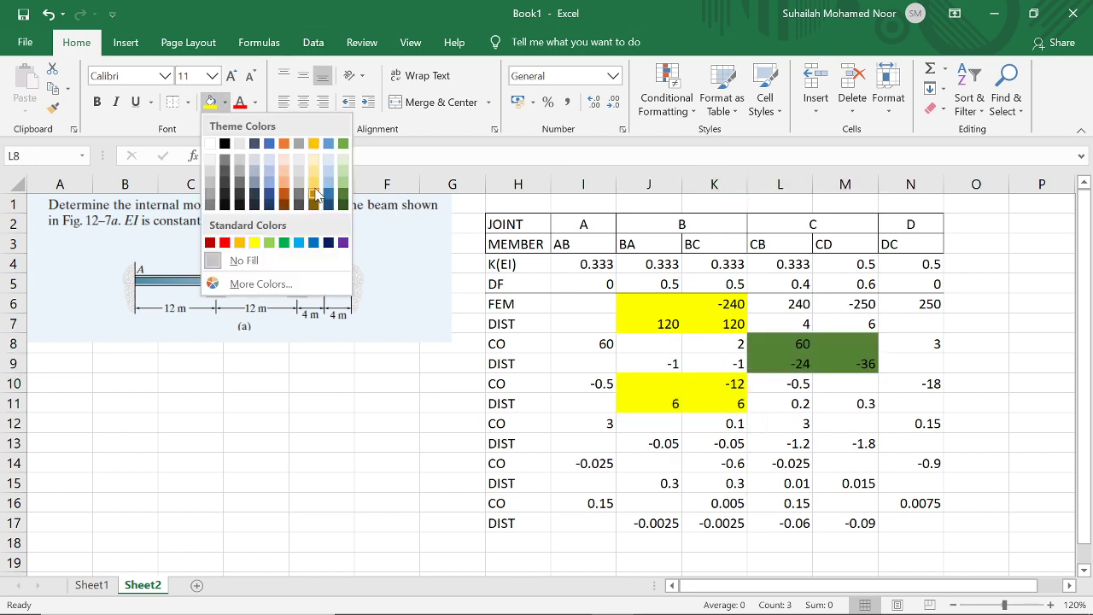
pyautogui.click(254, 243)
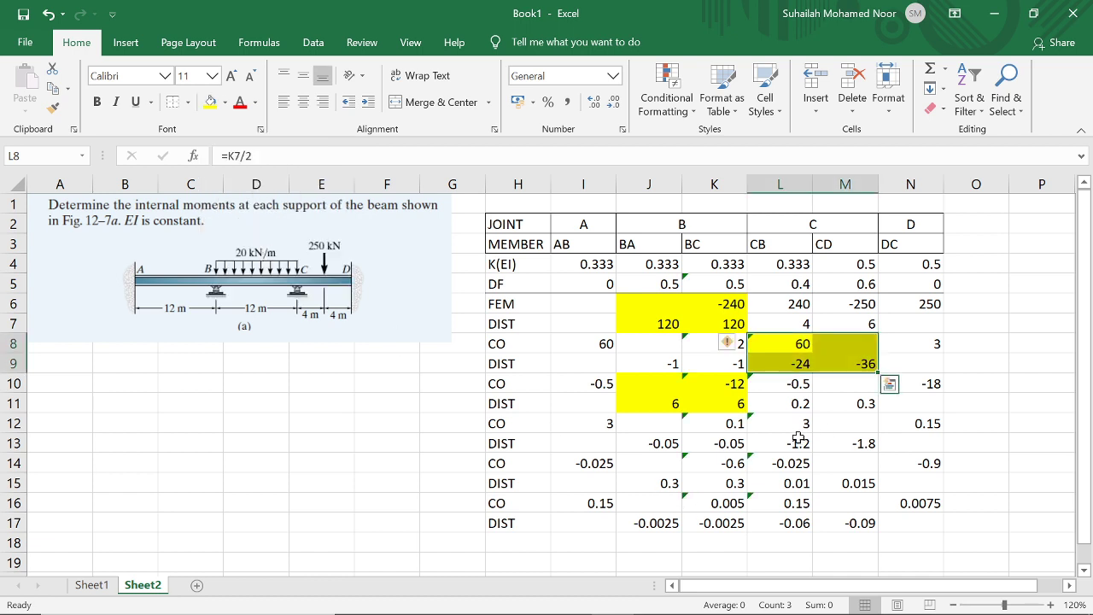
pyautogui.moveTo(799, 425); pyautogui.dragTo(841, 444)
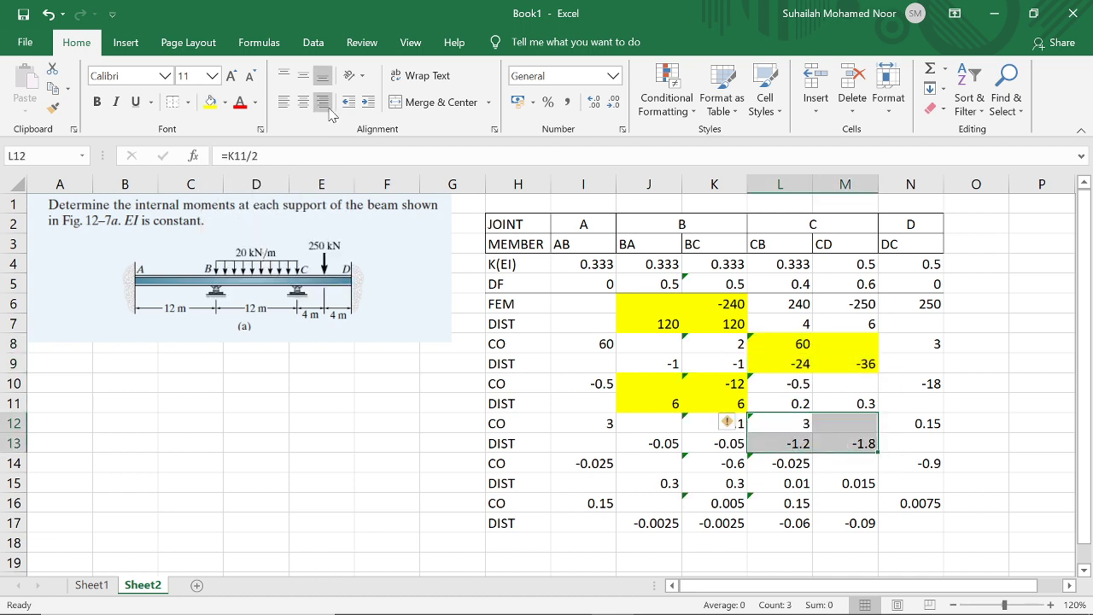
pyautogui.click(210, 102)
# Highlight the remaining alternating balancing cells J14:K15 at joint B and L16:M17 at joint C in yellow
pyautogui.moveTo(652, 463); pyautogui.dragTo(722, 483)
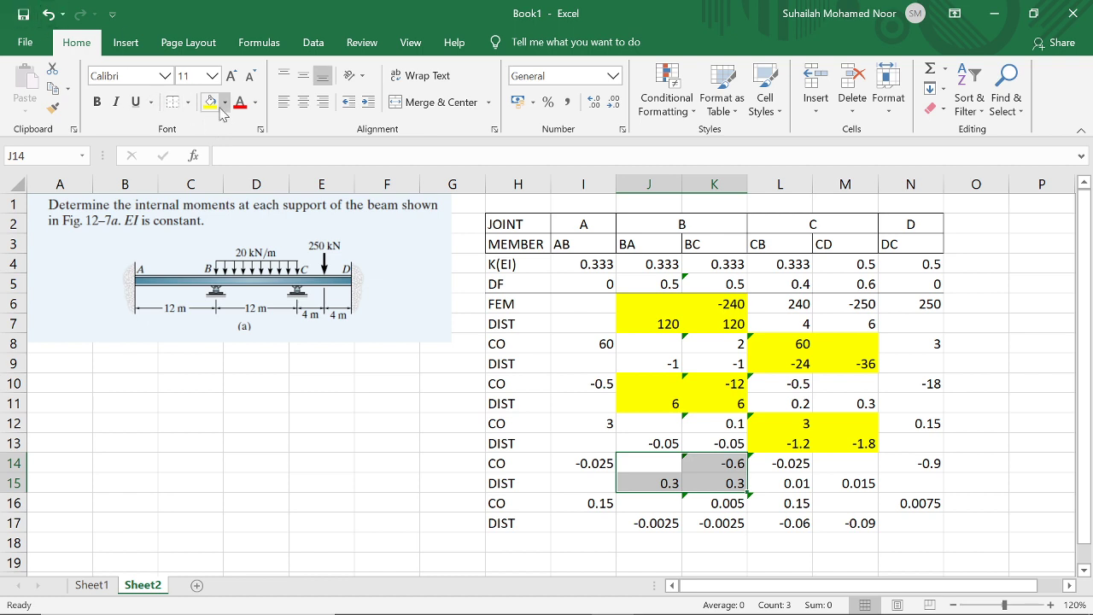
pyautogui.click(210, 102)
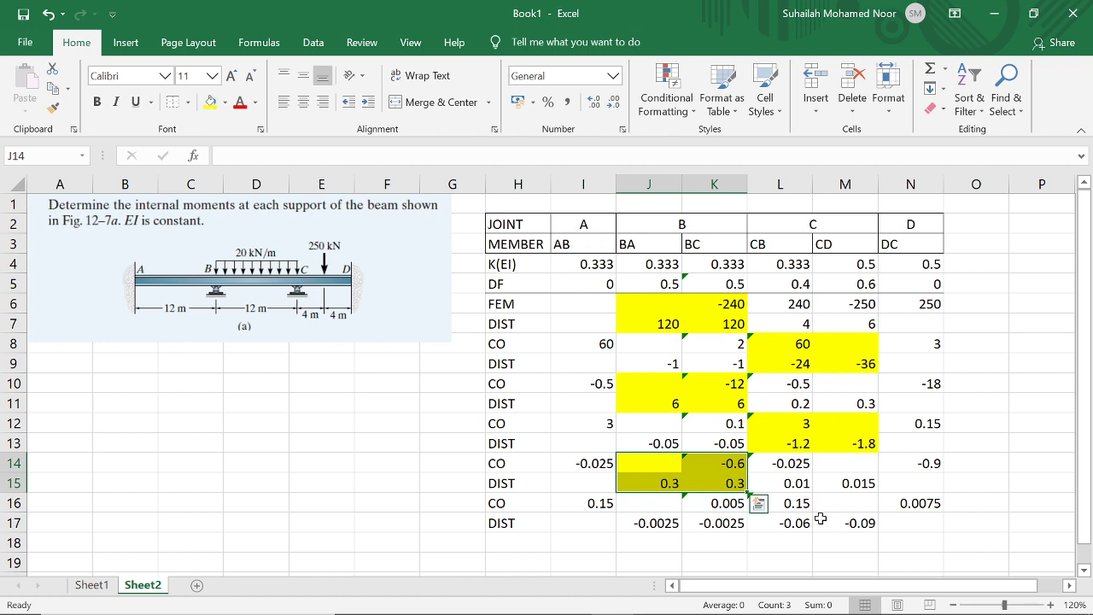
pyautogui.moveTo(786, 513); pyautogui.dragTo(846, 523)
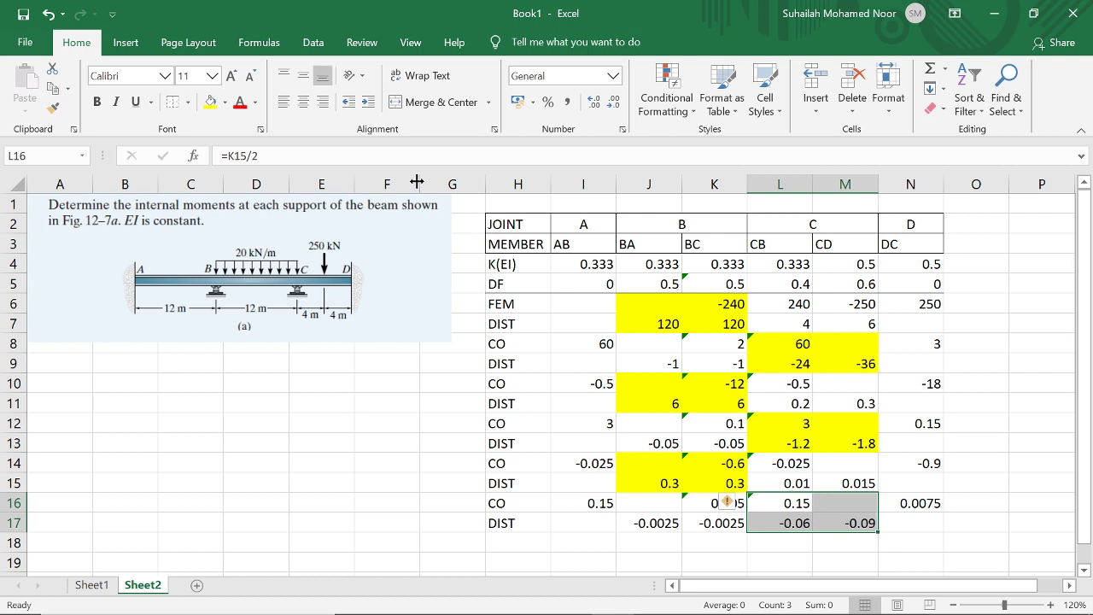
pyautogui.click(211, 103)
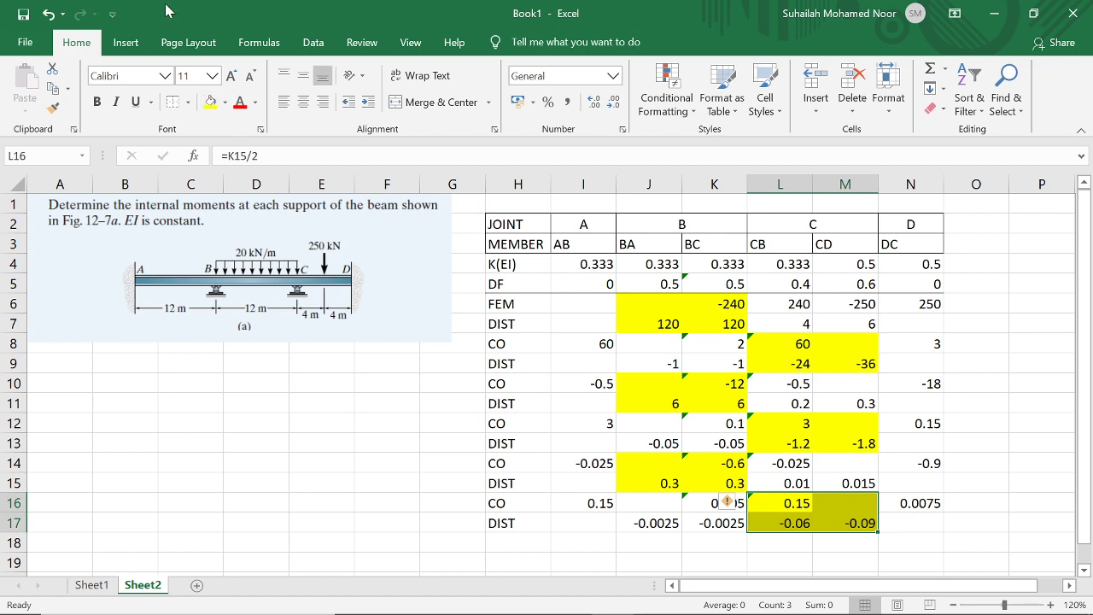
pyautogui.click(640, 304)
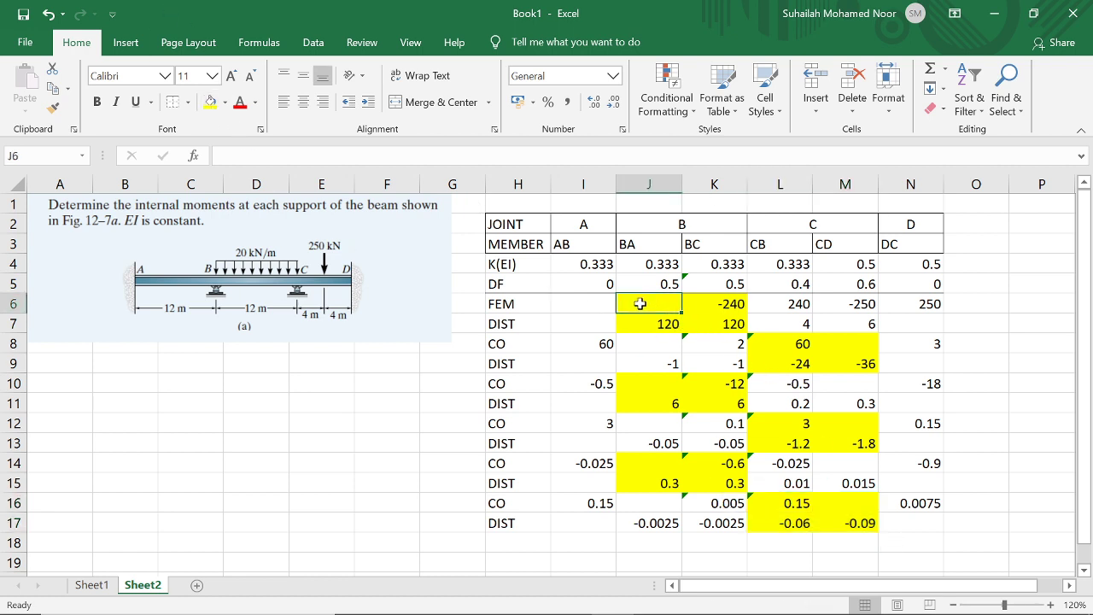
pyautogui.click(936, 503)
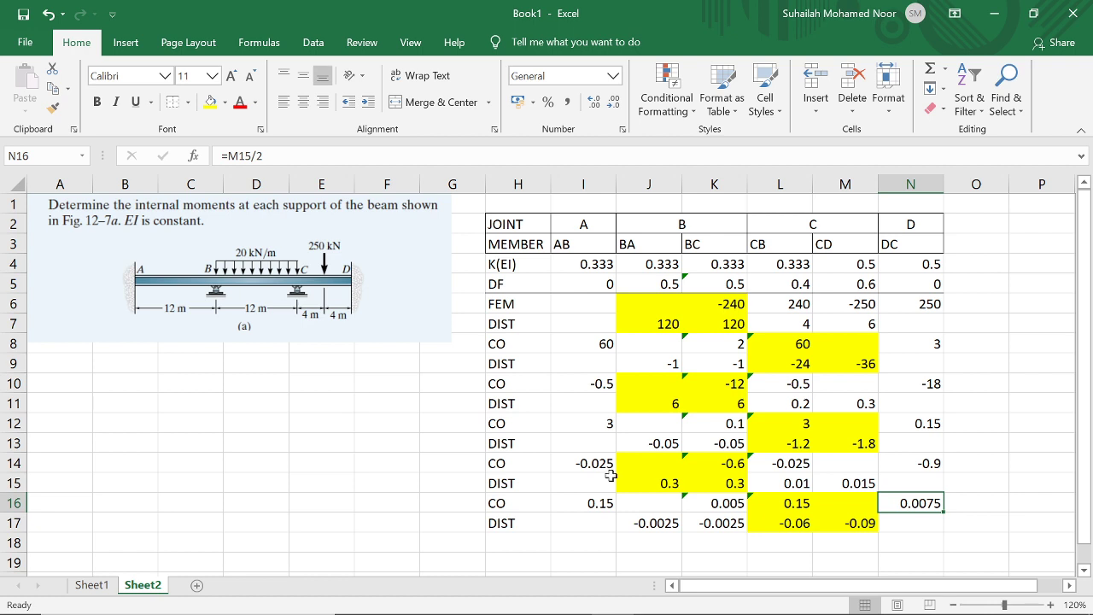
# Add a bottom border beneath the last DIST row across H17:N17
pyautogui.click(515, 518)
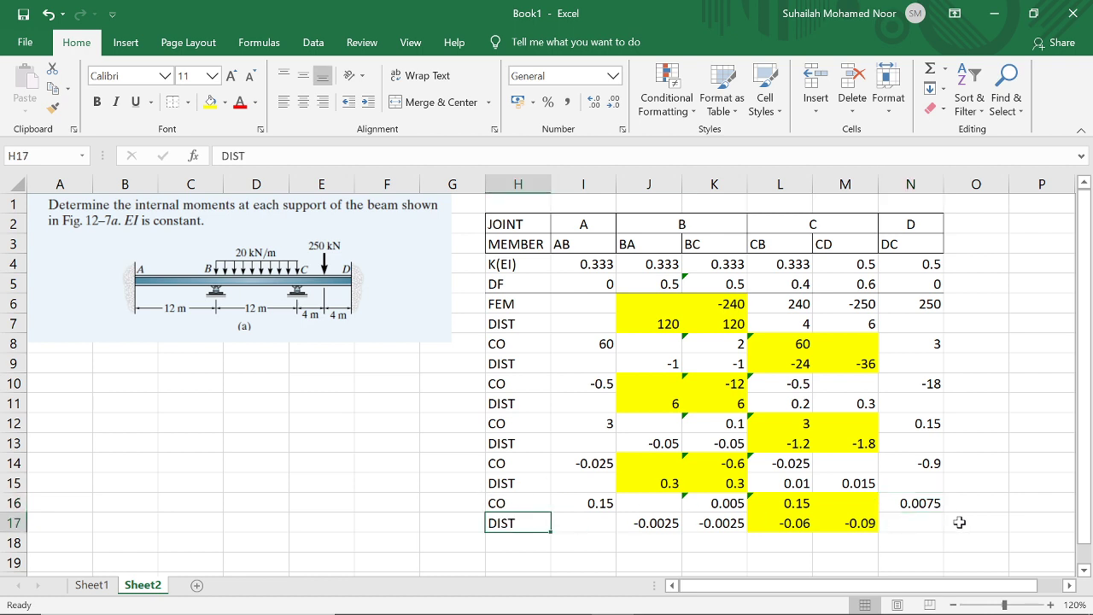
pyautogui.keyDown('shift'); pyautogui.click(919, 525); pyautogui.keyUp('shift')
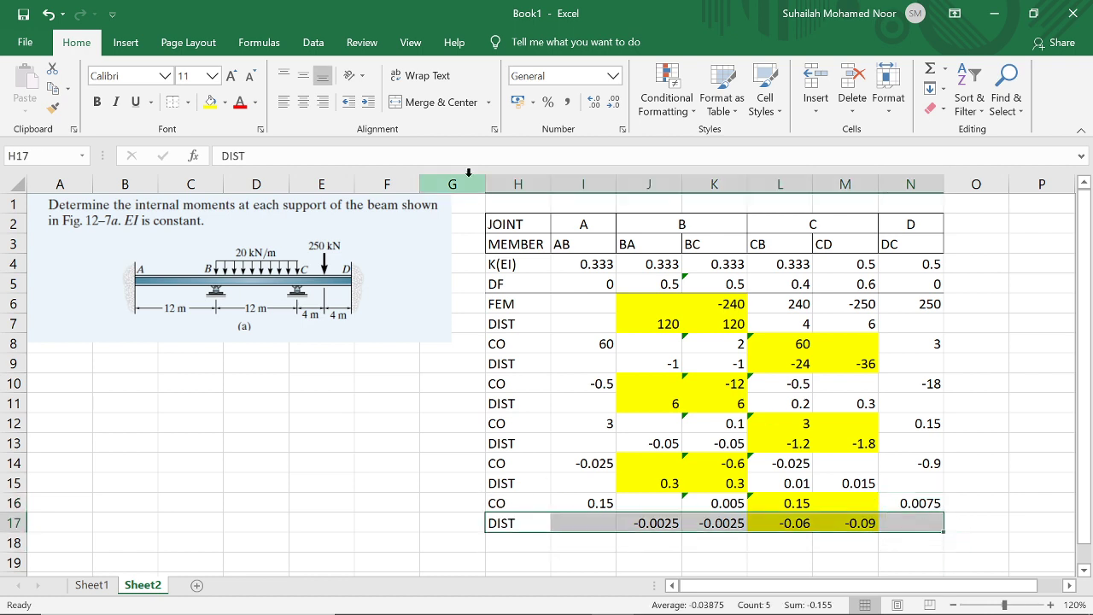
pyautogui.click(188, 102)
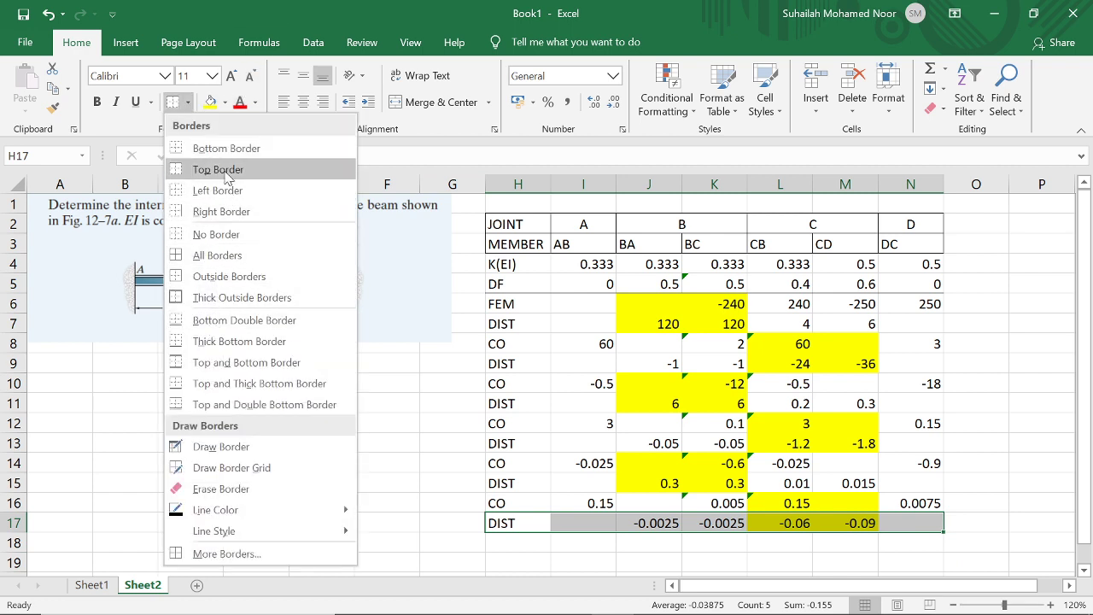
pyautogui.click(220, 148)
pyautogui.click(714, 463)
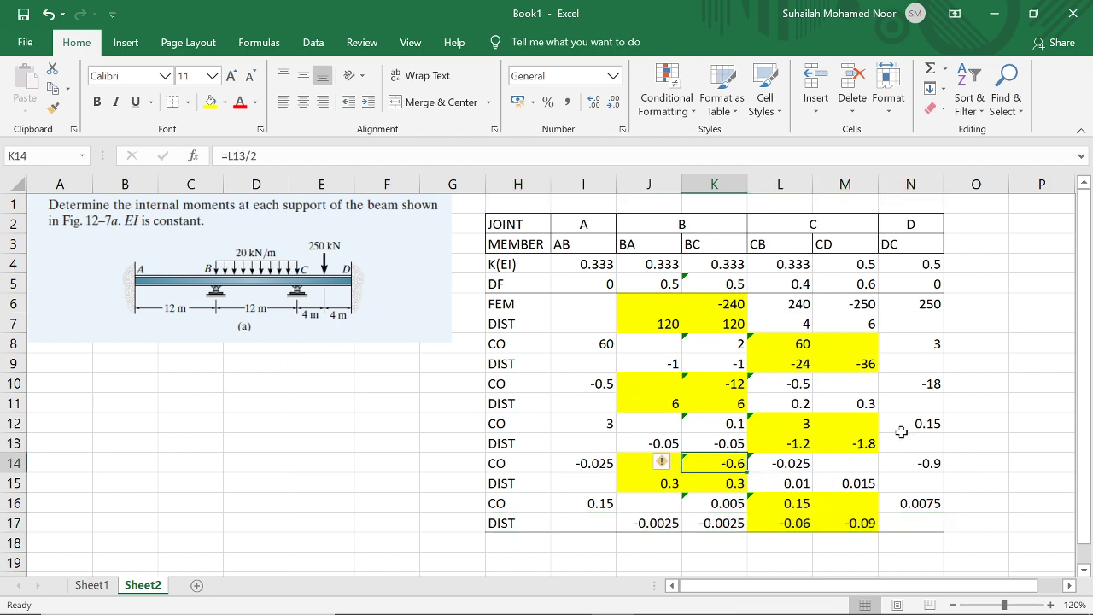
# AutoSum each member column from the FEM row through row 17 into I18:N18 for the final moments
pyautogui.click(537, 536)
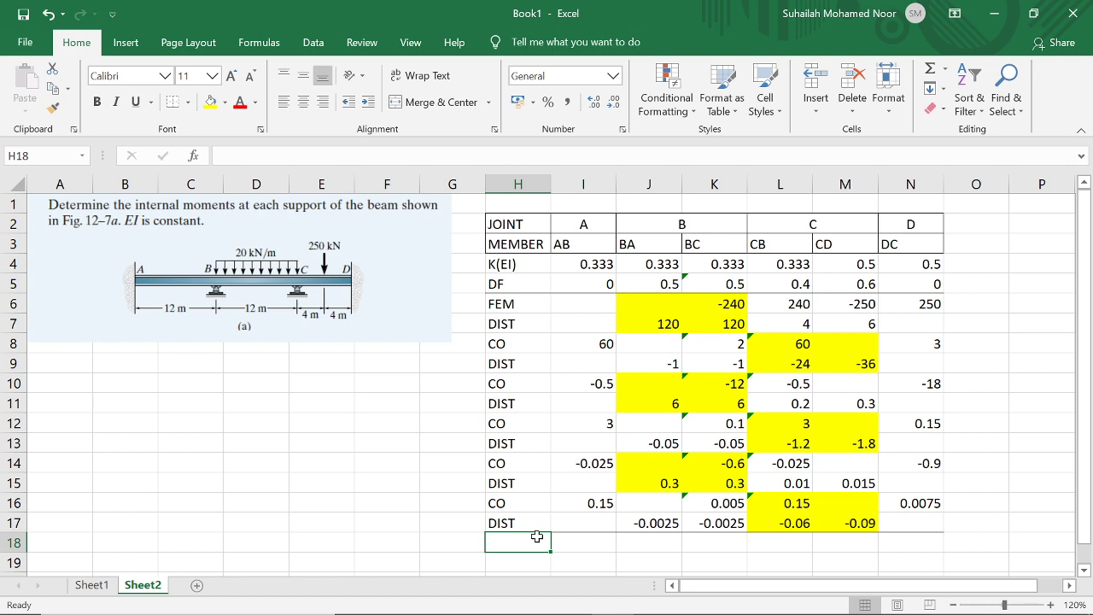
pyautogui.click(583, 310)
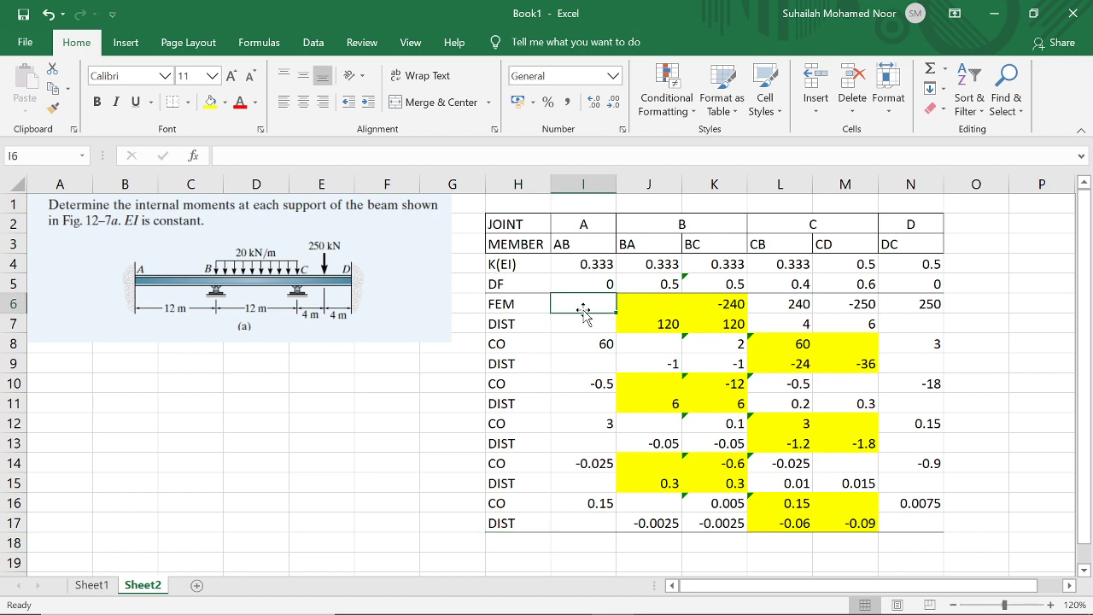
pyautogui.keyDown('shift'); pyautogui.click(920, 541); pyautogui.keyUp('shift')
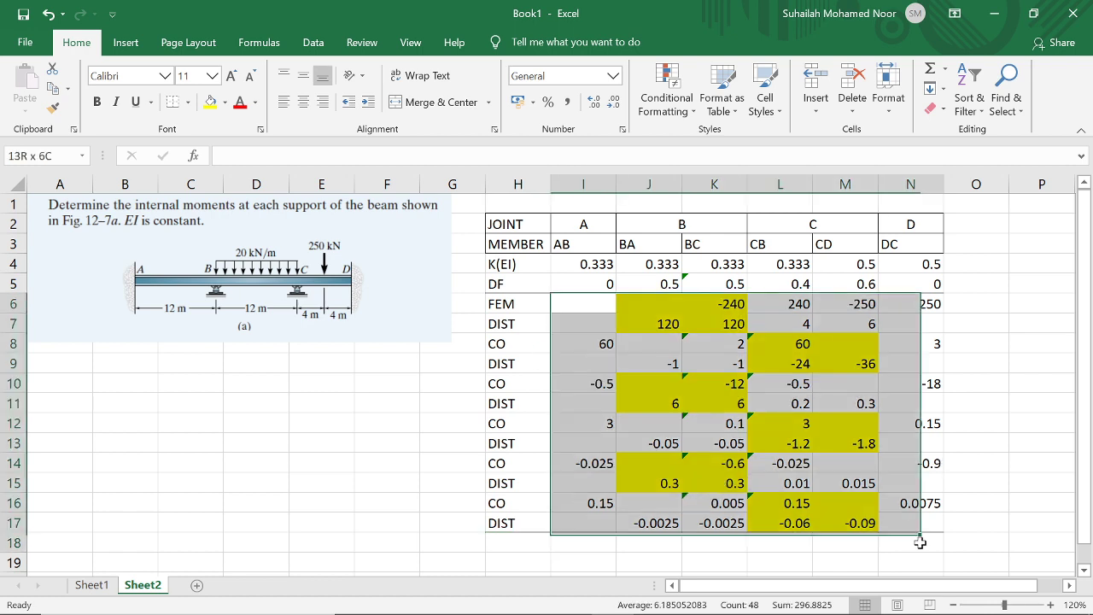
pyautogui.moveTo(920, 542); pyautogui.dragTo(920, 543)
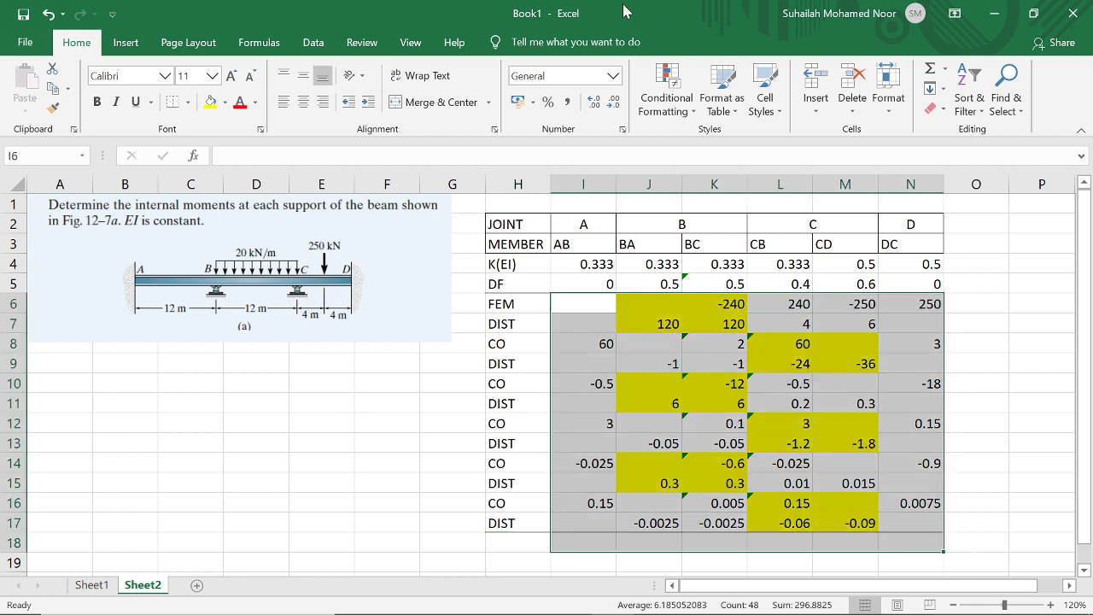
pyautogui.click(931, 68)
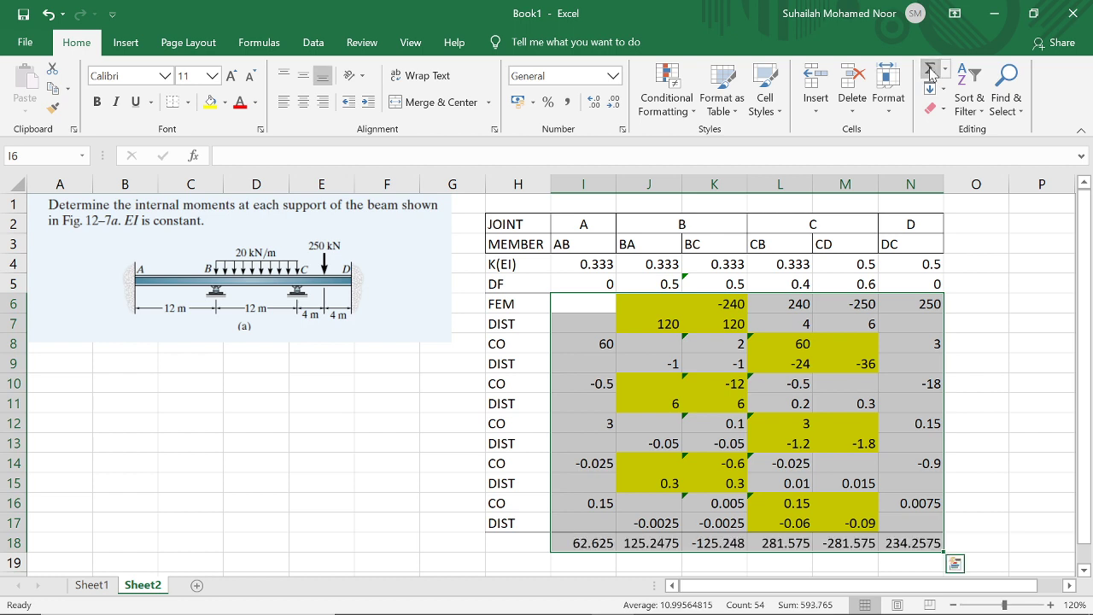
# Reduce the displayed decimals of the BA and DC column sums in J18 and N18 to three places
pyautogui.click(657, 547)
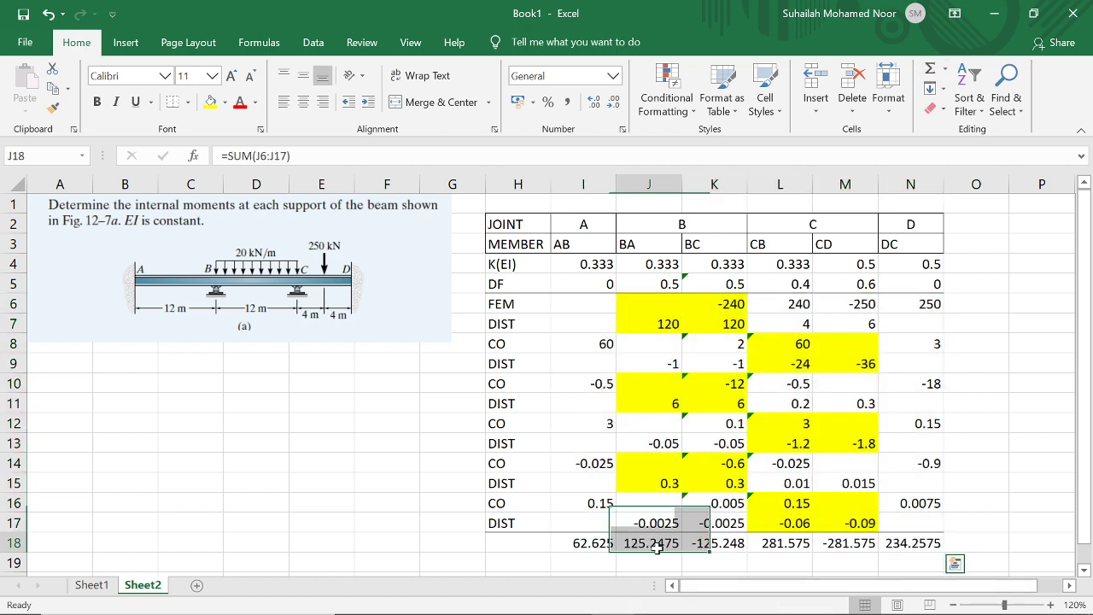
pyautogui.click(613, 104)
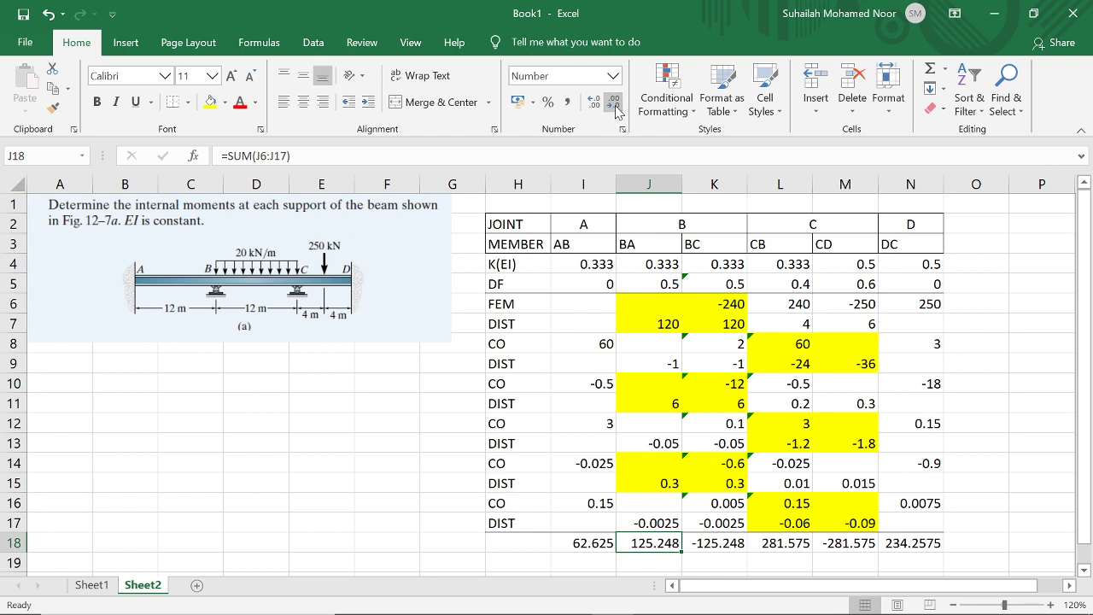
pyautogui.click(916, 540)
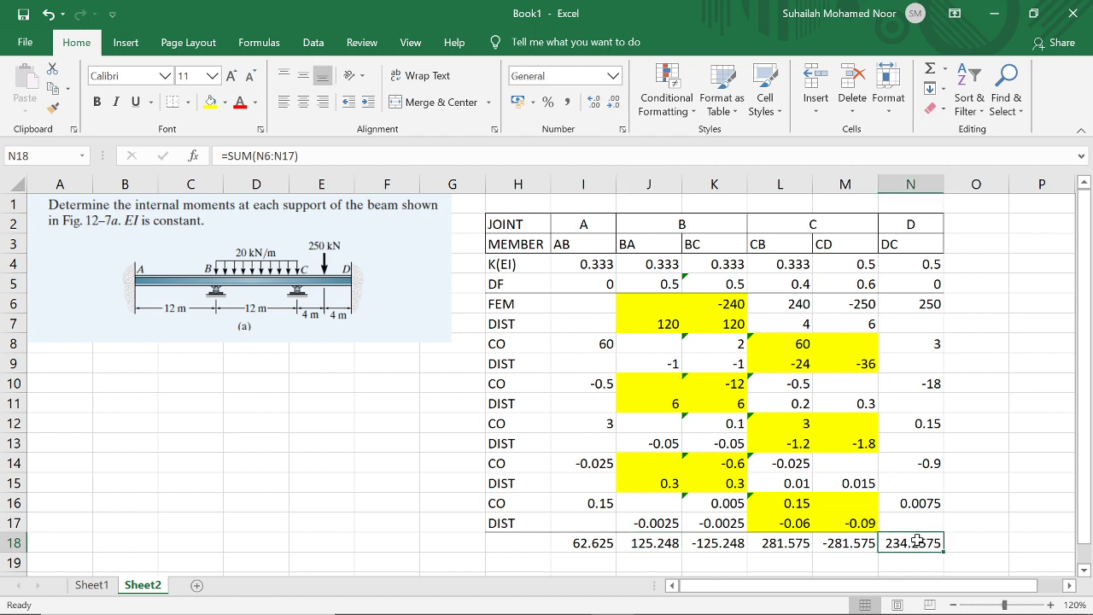
pyautogui.click(613, 104)
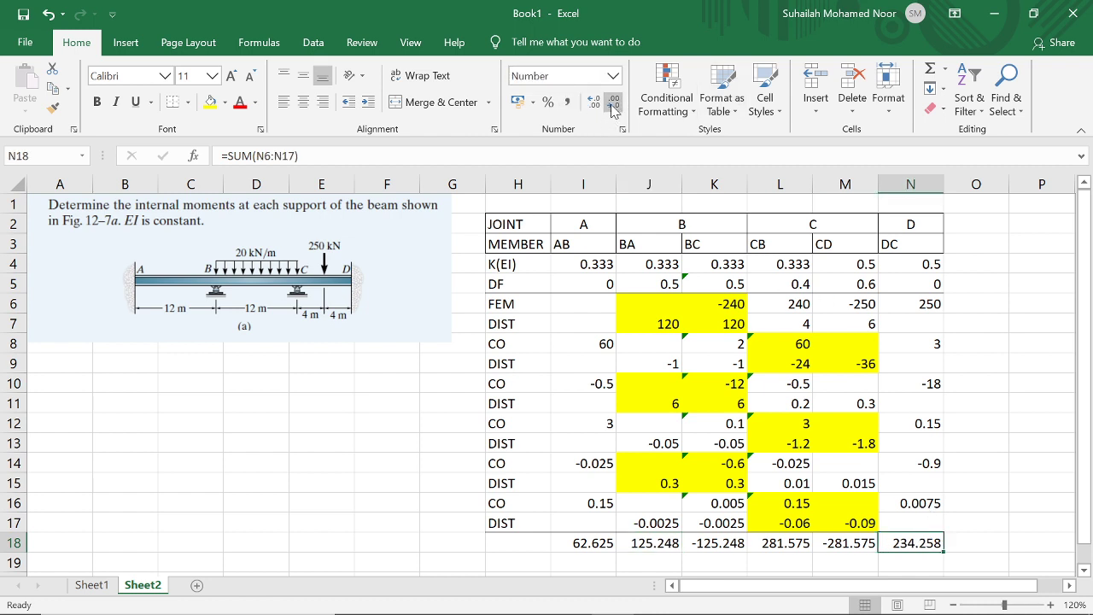
pyautogui.click(994, 444)
# Label the sum row in H18 as END MOMENT
pyautogui.click(542, 537)
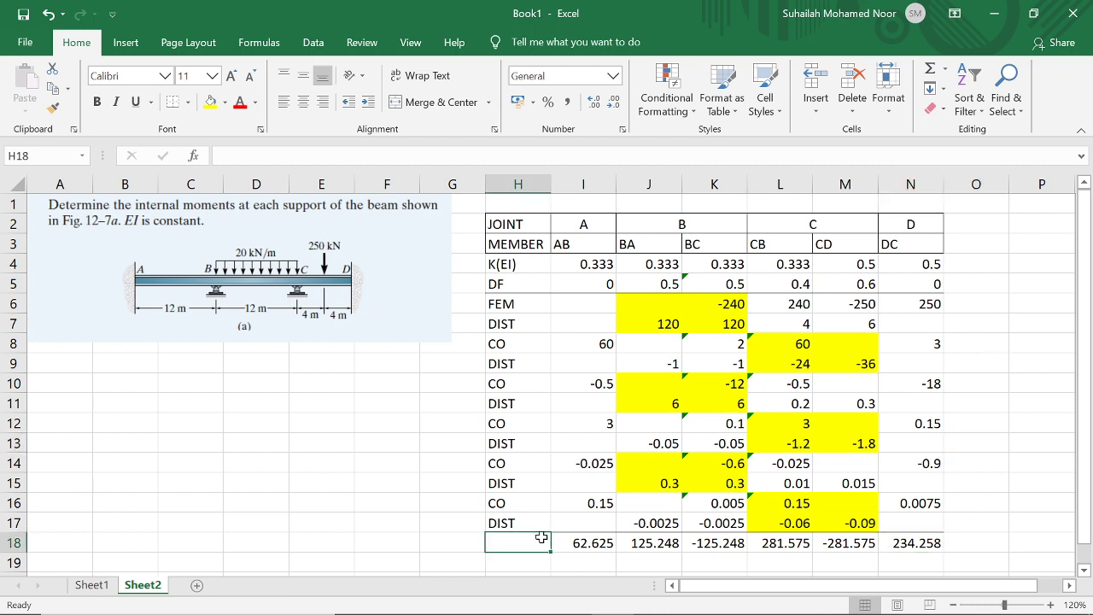
pyautogui.write('END MOM')
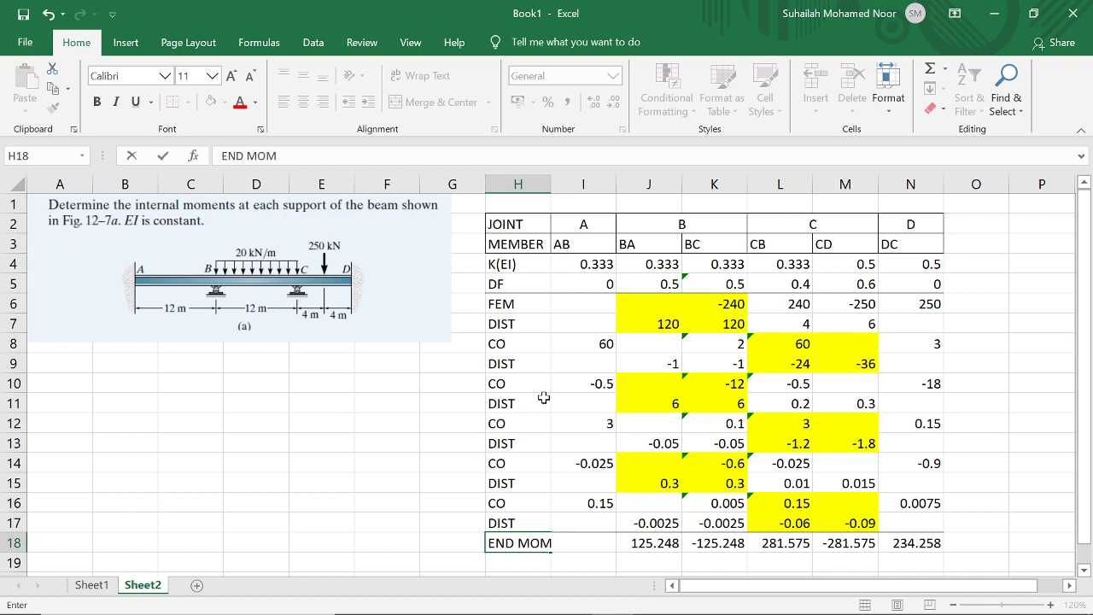
pyautogui.write('ENT')
pyautogui.press('Return')
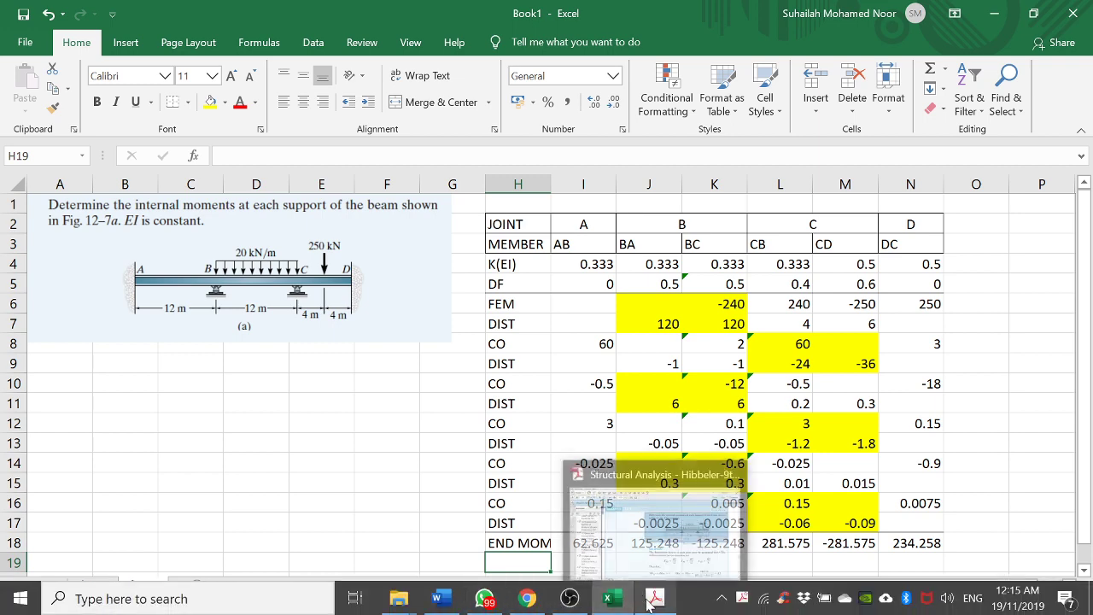
# Switch to the Hibbeler PDF in Adobe Acrobat, check the end moments against Example 12.1's moment distribution table, and return to Excel
pyautogui.click(655, 600)
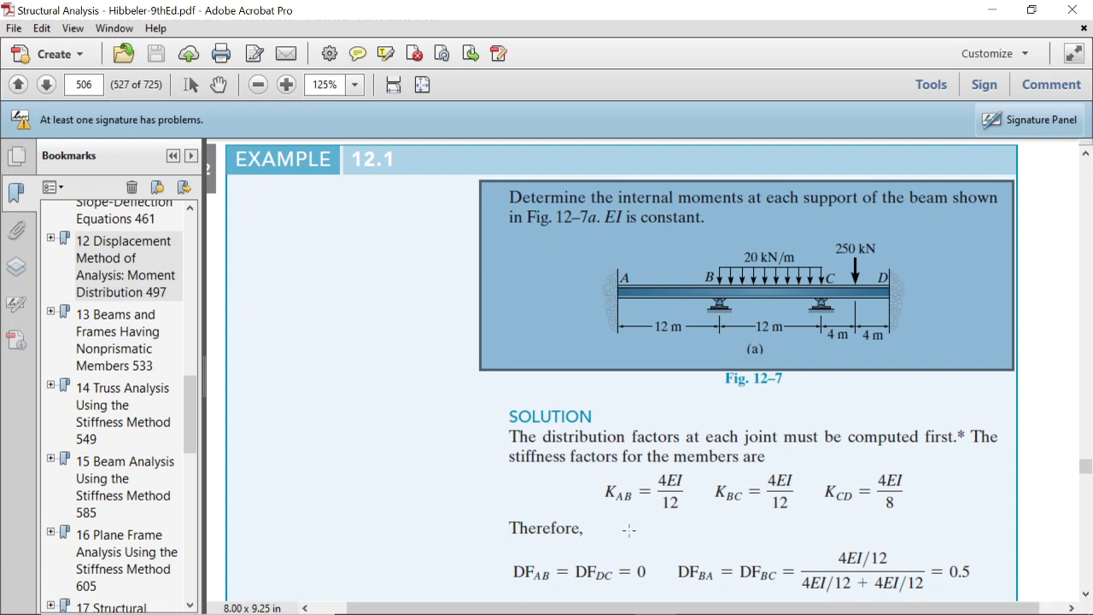
pyautogui.rightClick(628, 530)
pyautogui.click(535, 478)
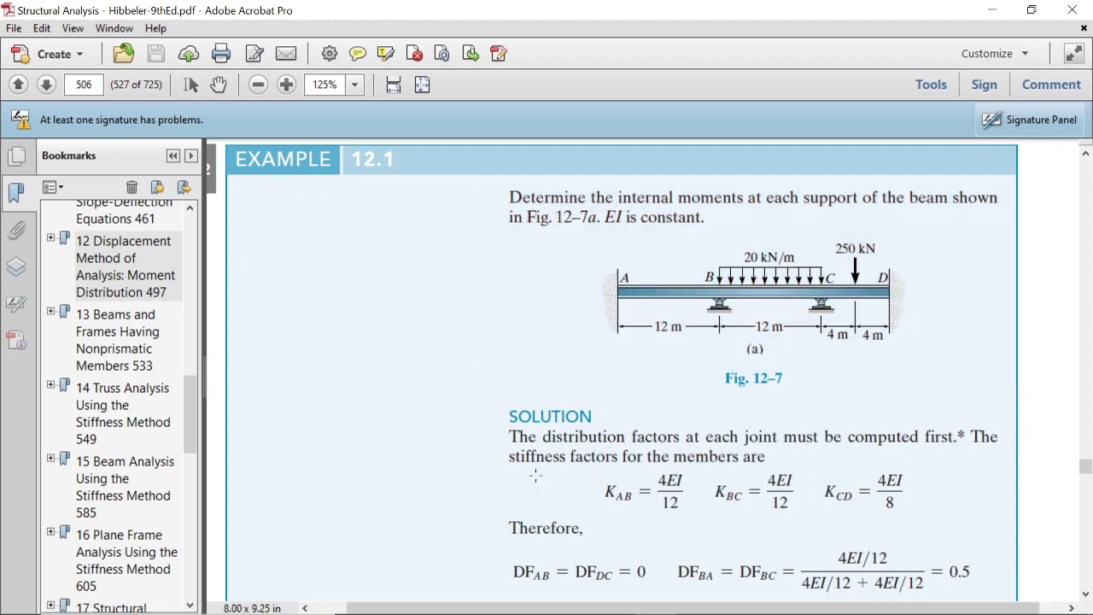
pyautogui.scroll(-1, 534, 475)
pyautogui.scroll(-5, 534, 475)
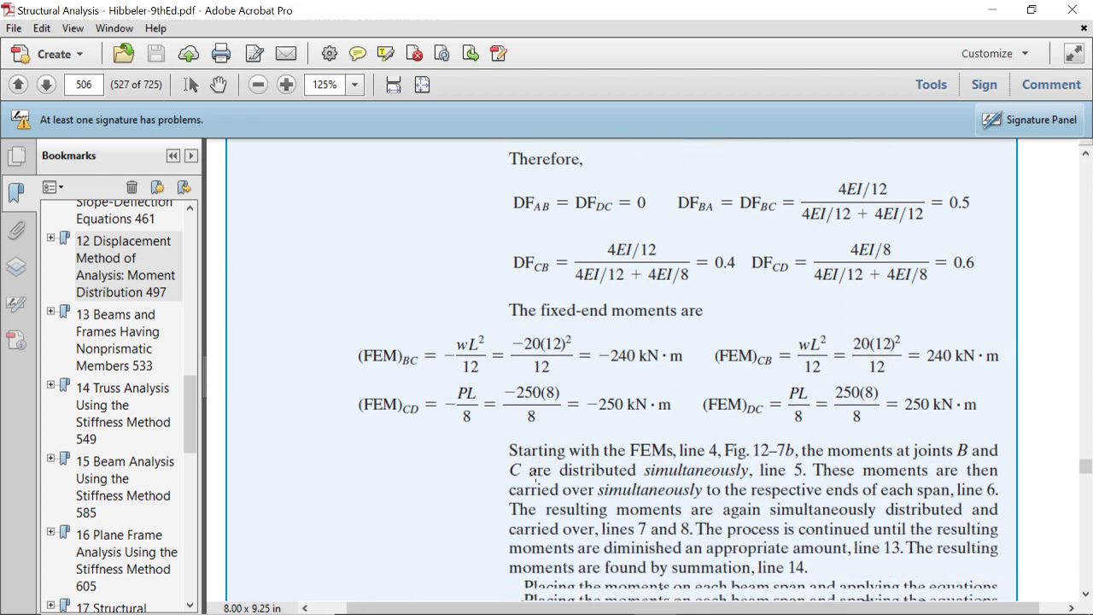
pyautogui.scroll(-5, 535, 475)
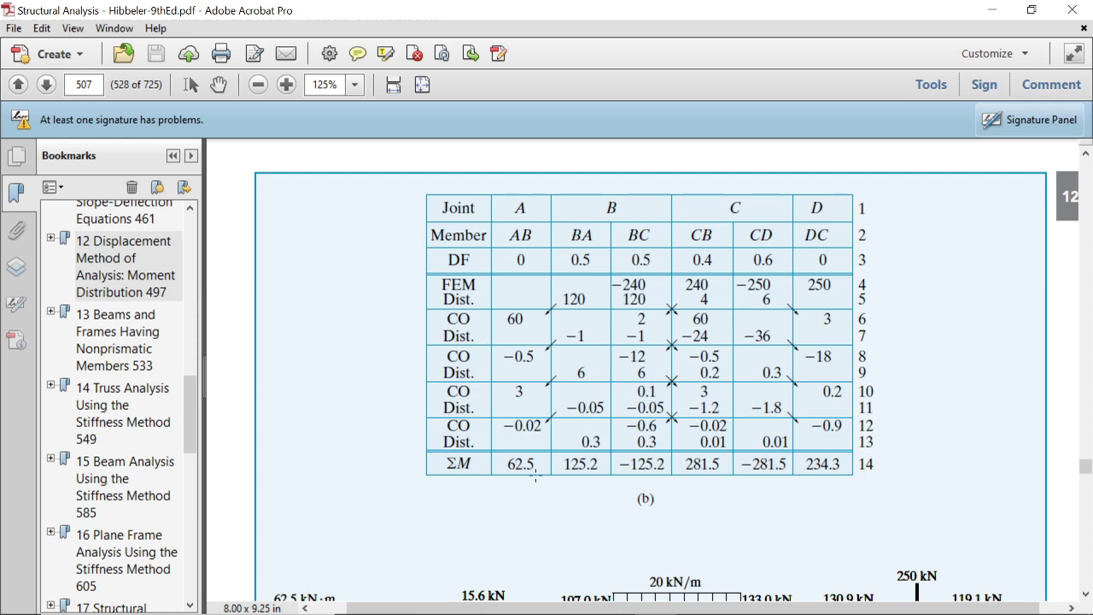
pyautogui.moveTo(436, 612)
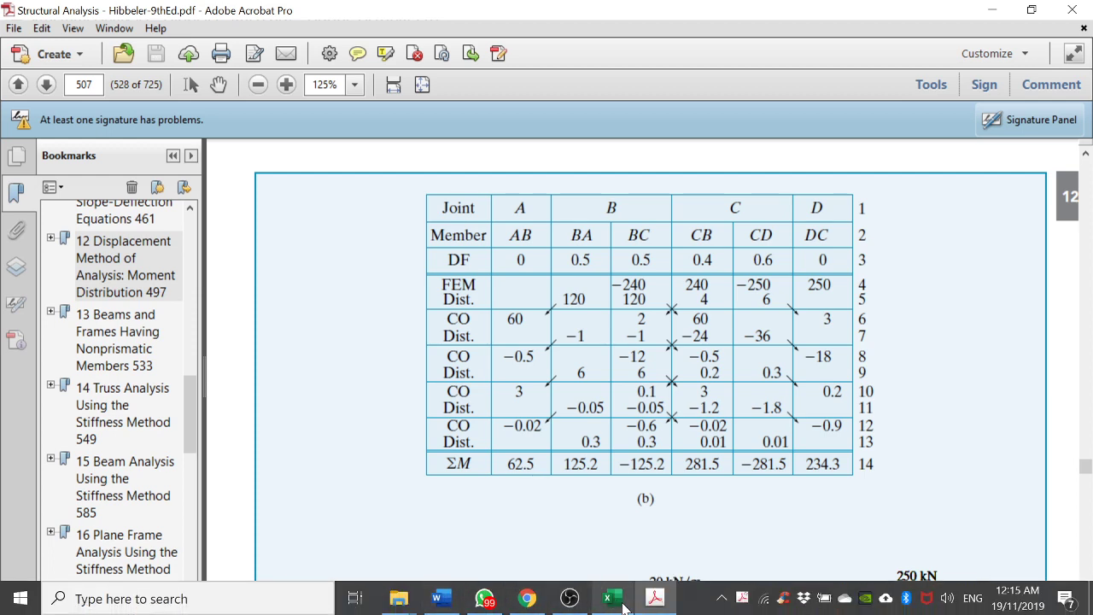
pyautogui.click(610, 598)
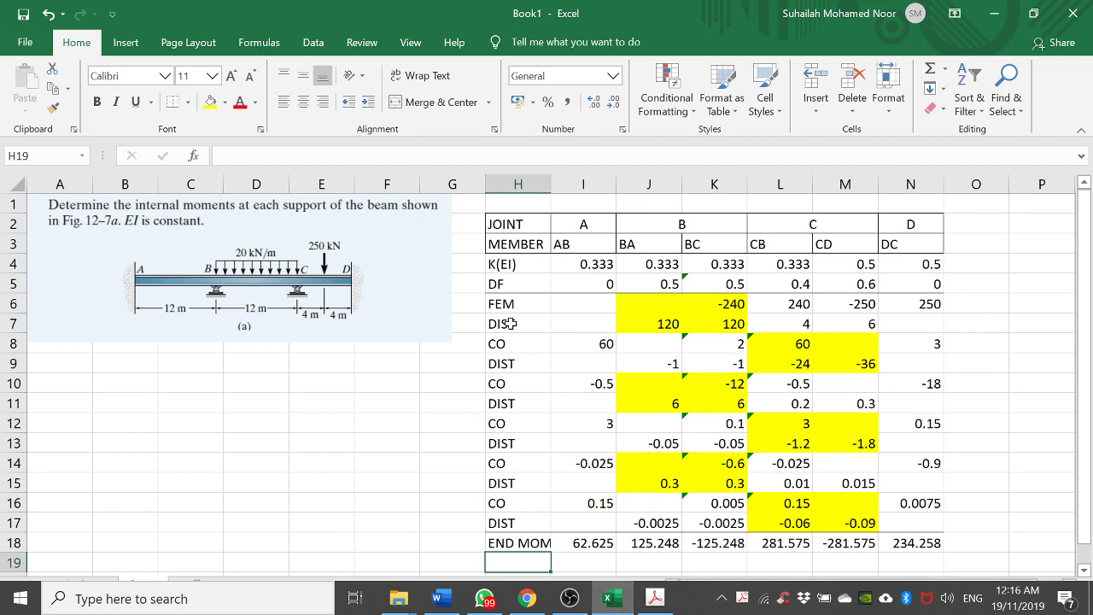
pyautogui.click(570, 598)
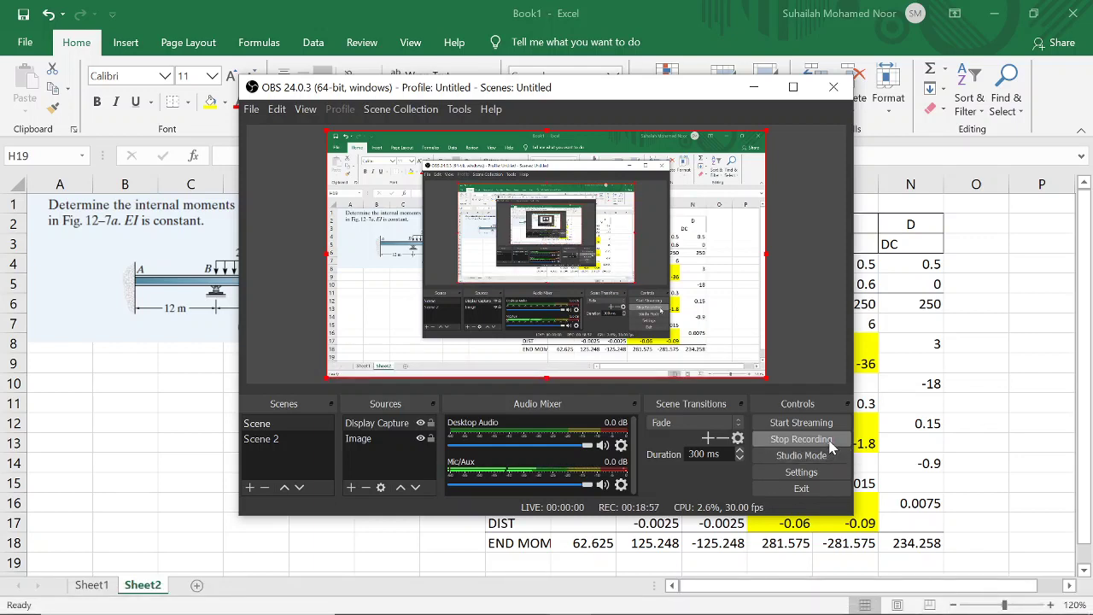